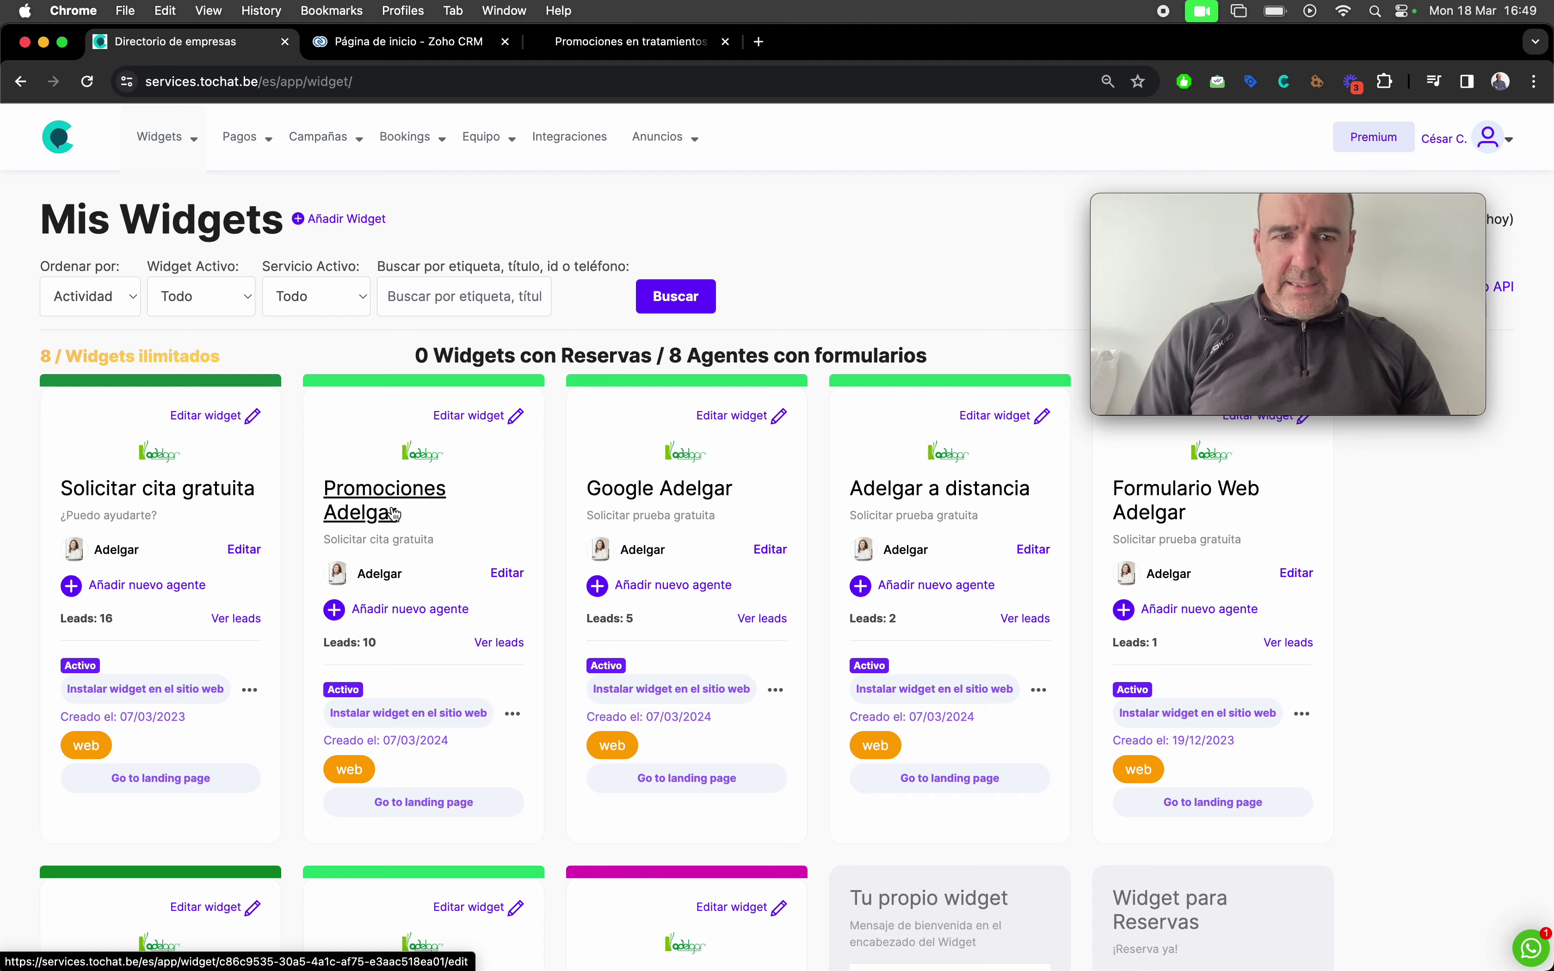
Review the existing widgets and the Zoho integration's credential settings, ending back on the widget list.
scroll(392, 507, "down", 7)
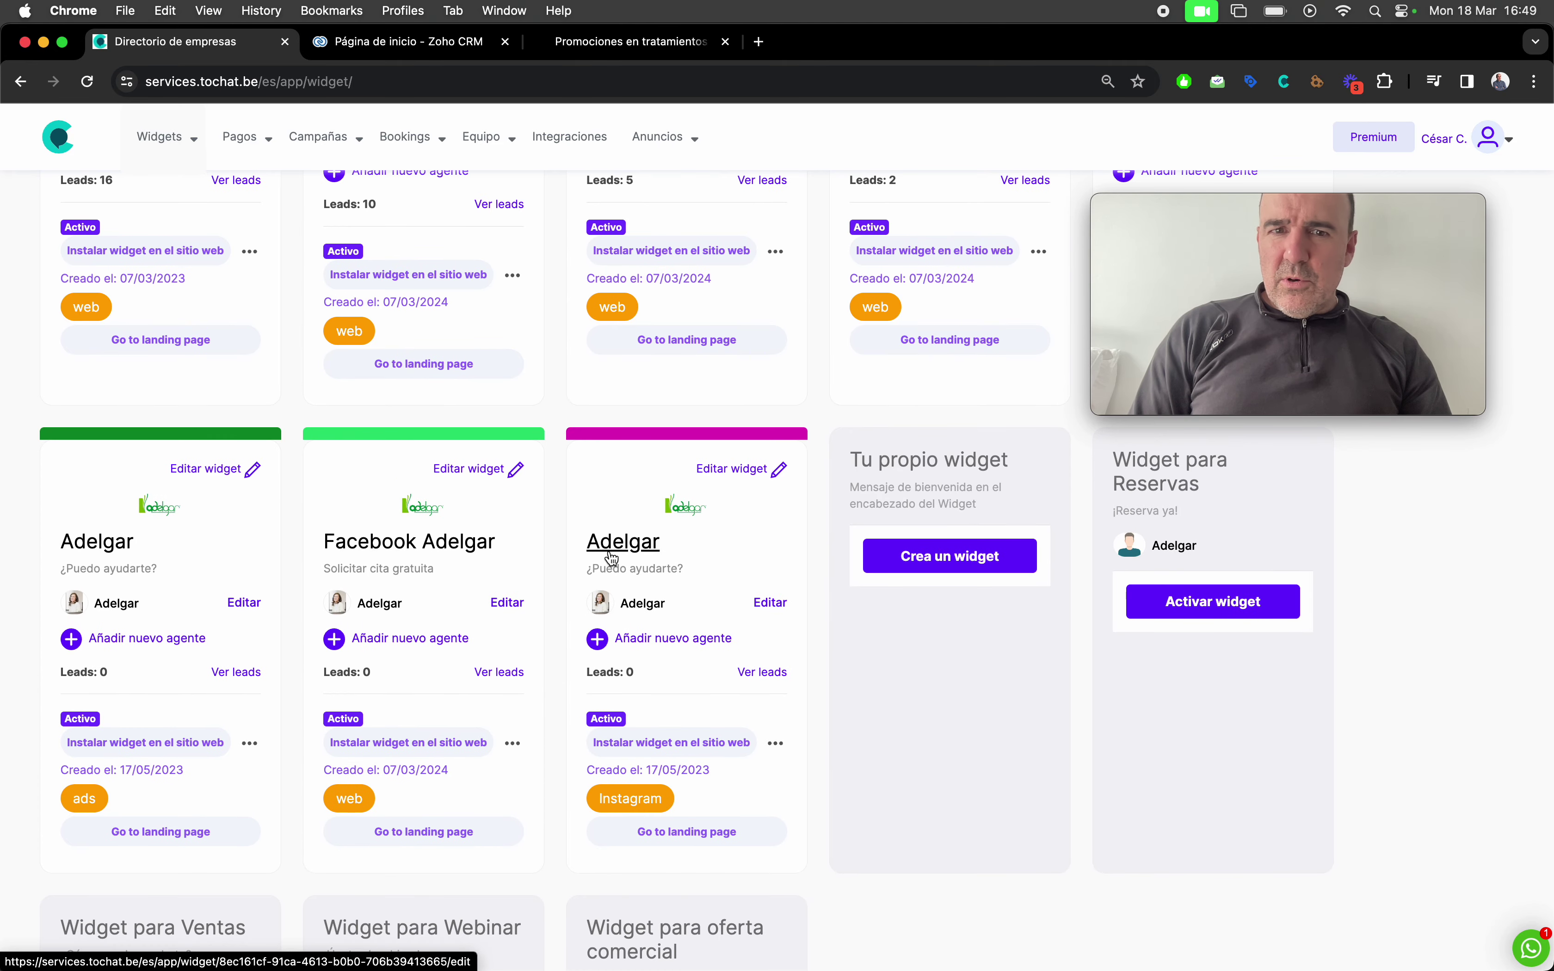
scroll(476, 604, "up", 7)
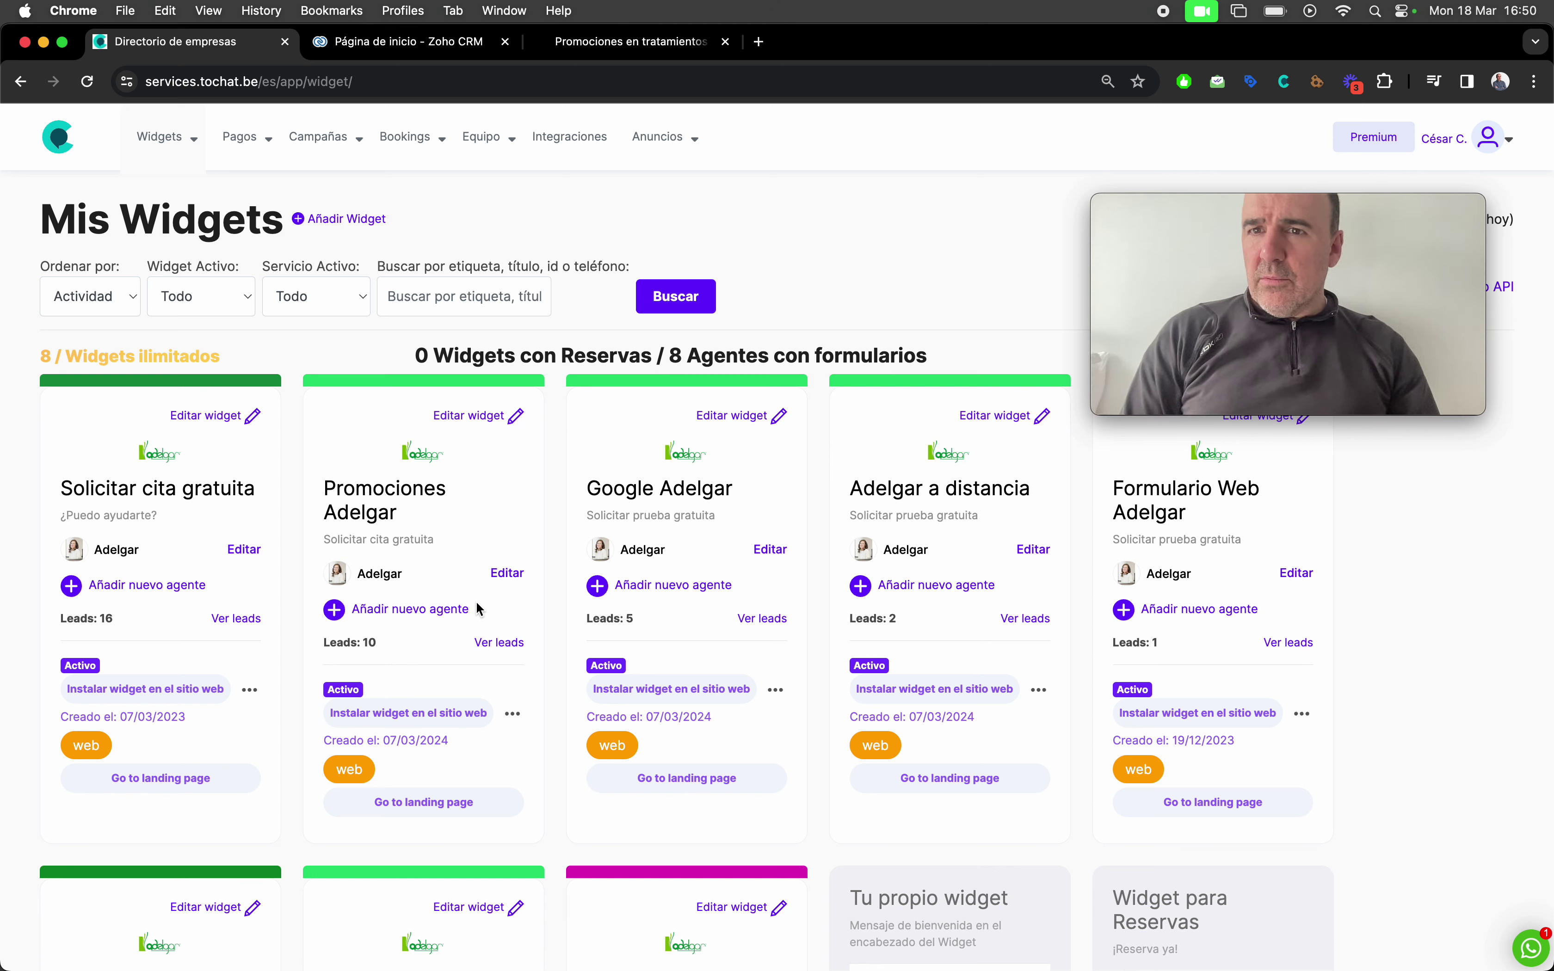
left_click(570, 143)
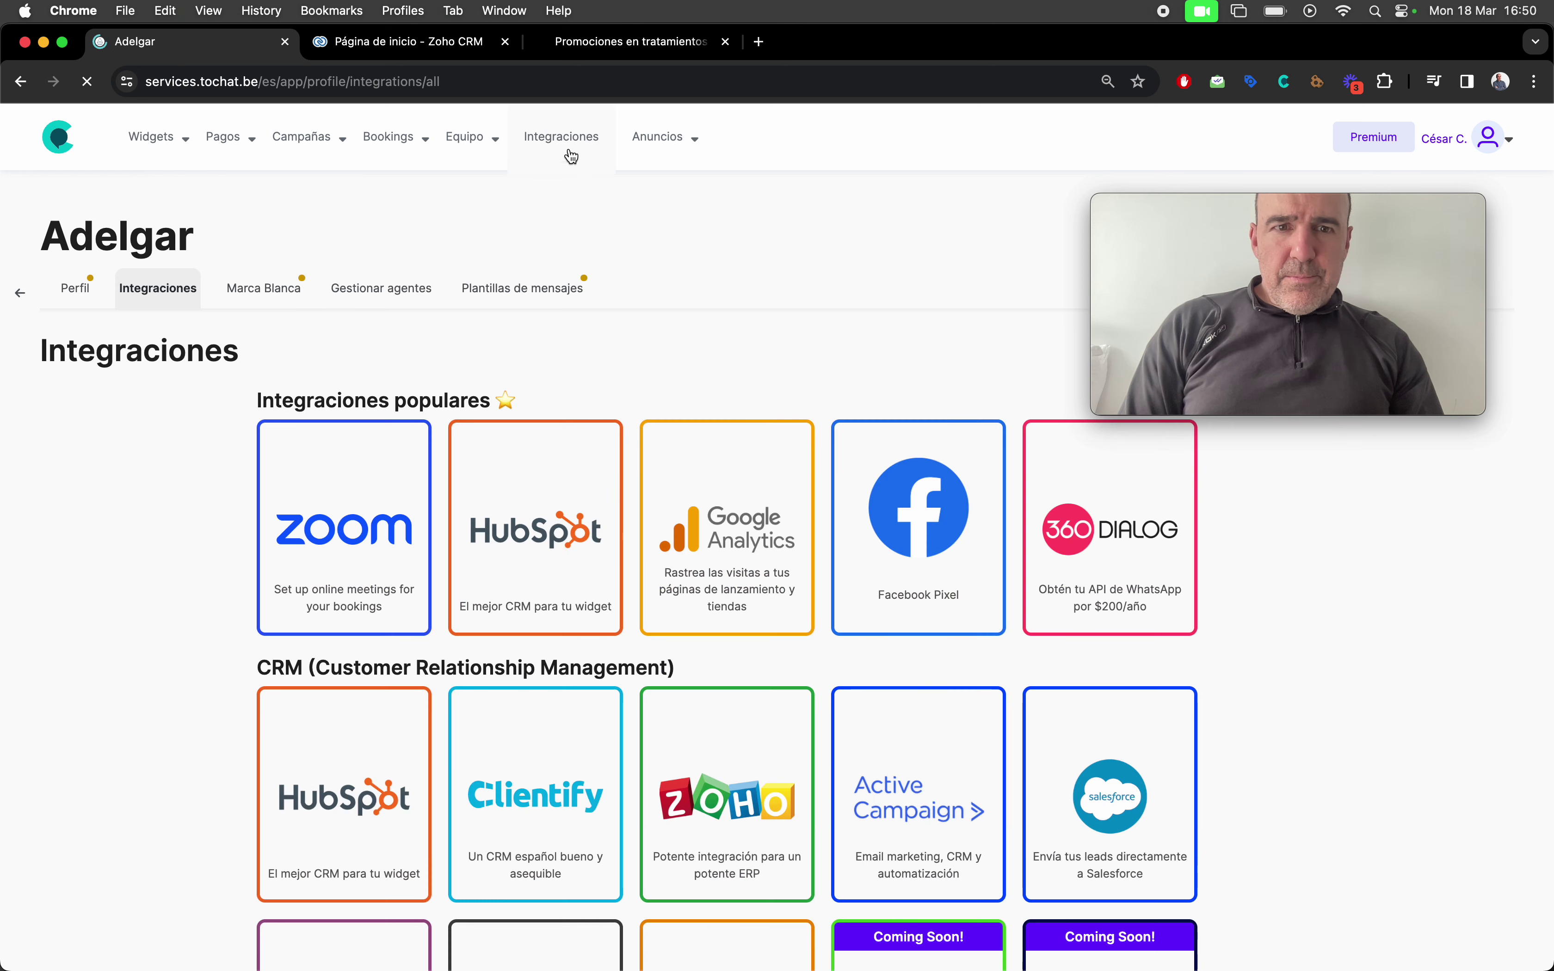
left_click(735, 829)
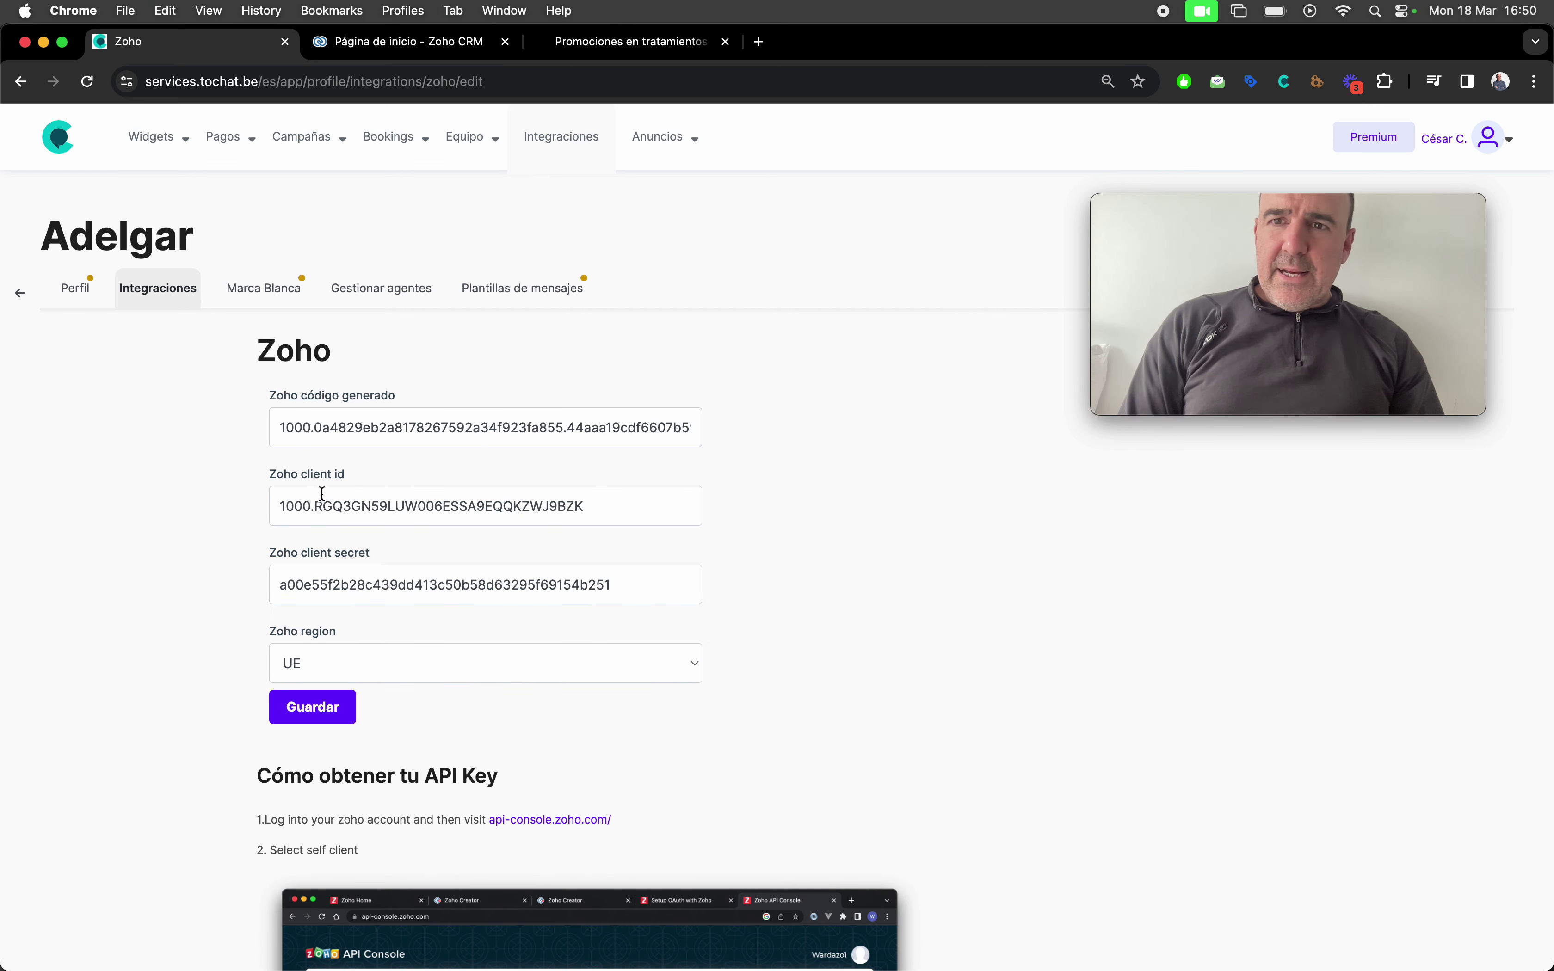
mouse_move(154, 136)
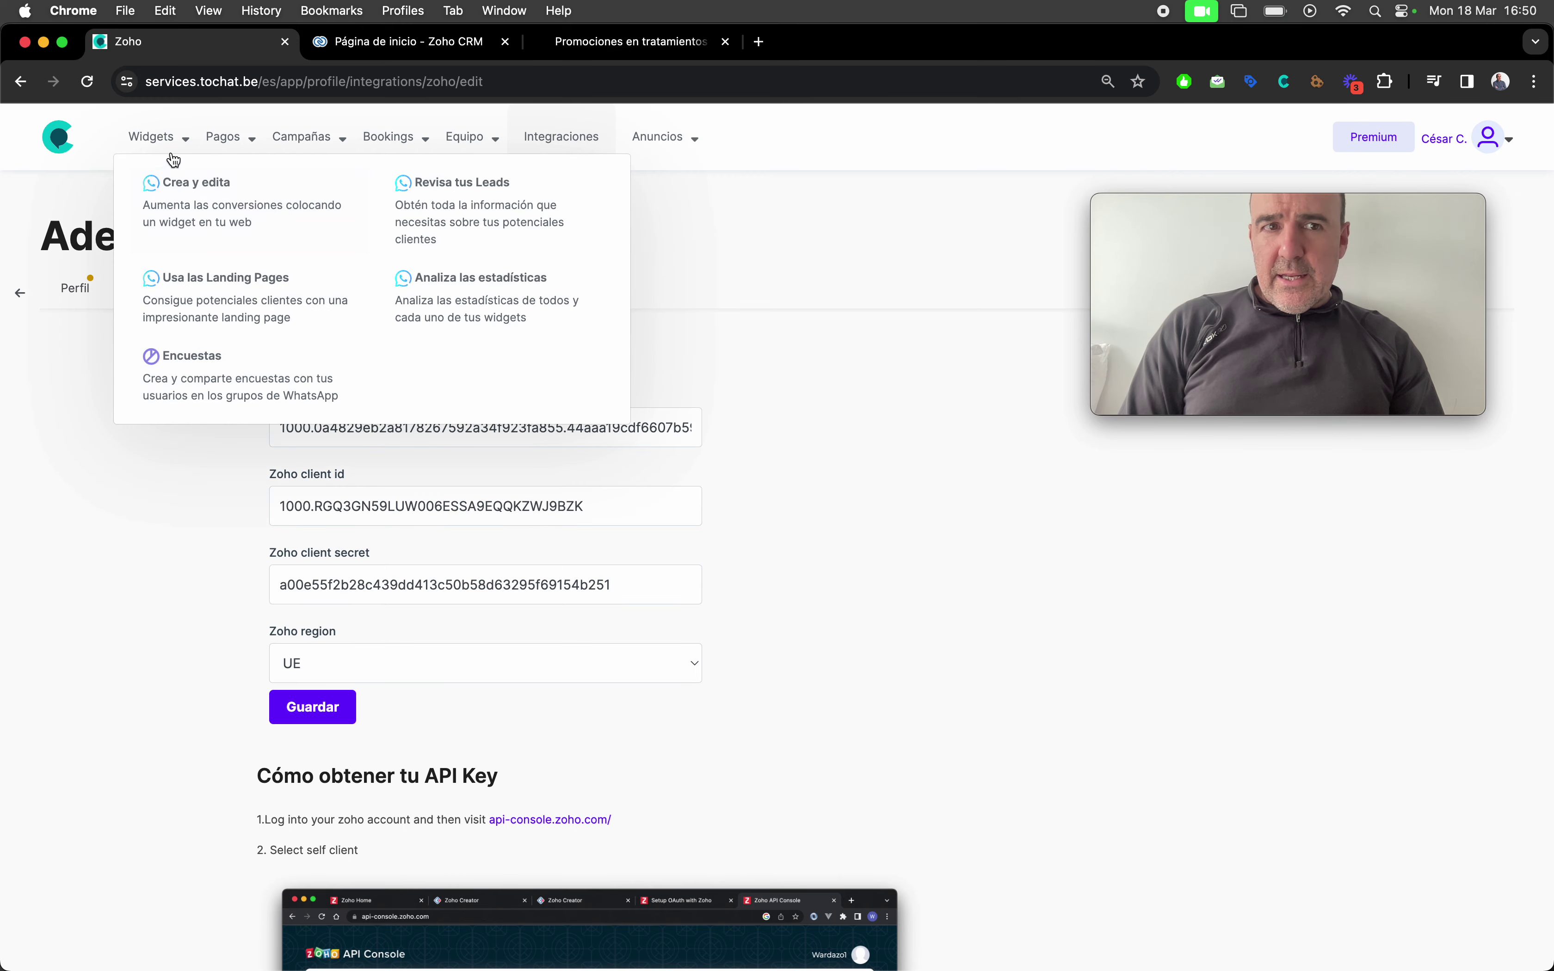
left_click(190, 215)
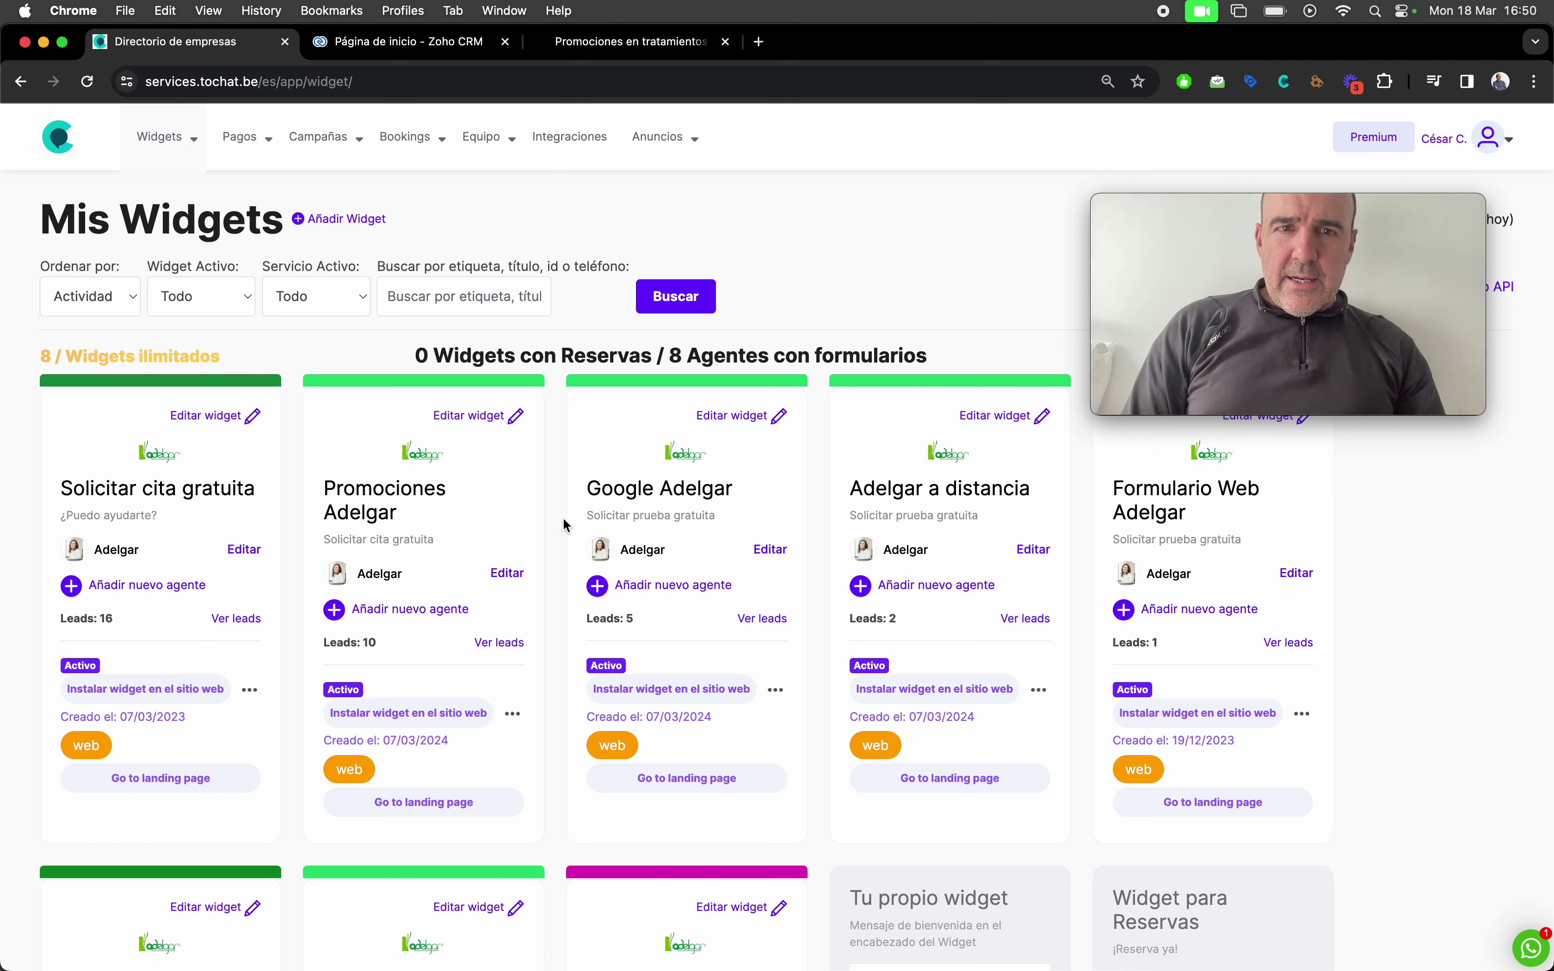
Open the Zoho integration and read its instructions for obtaining the API key, from the self client to the region setting.
left_click(559, 145)
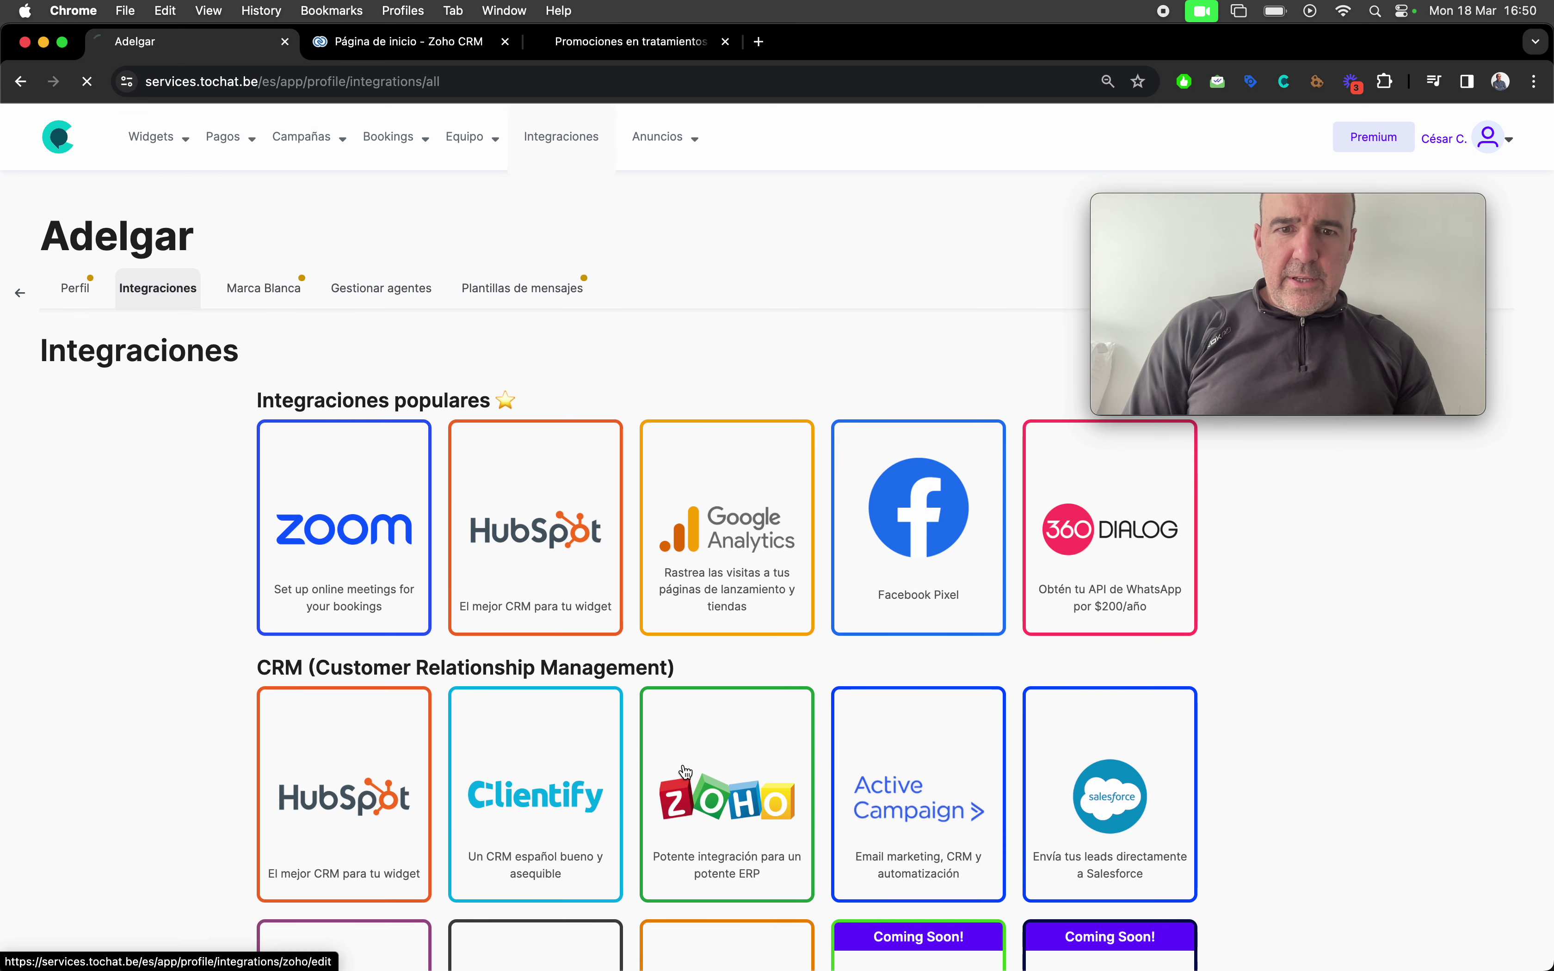
left_click(685, 771)
scroll(685, 773, "down", 7)
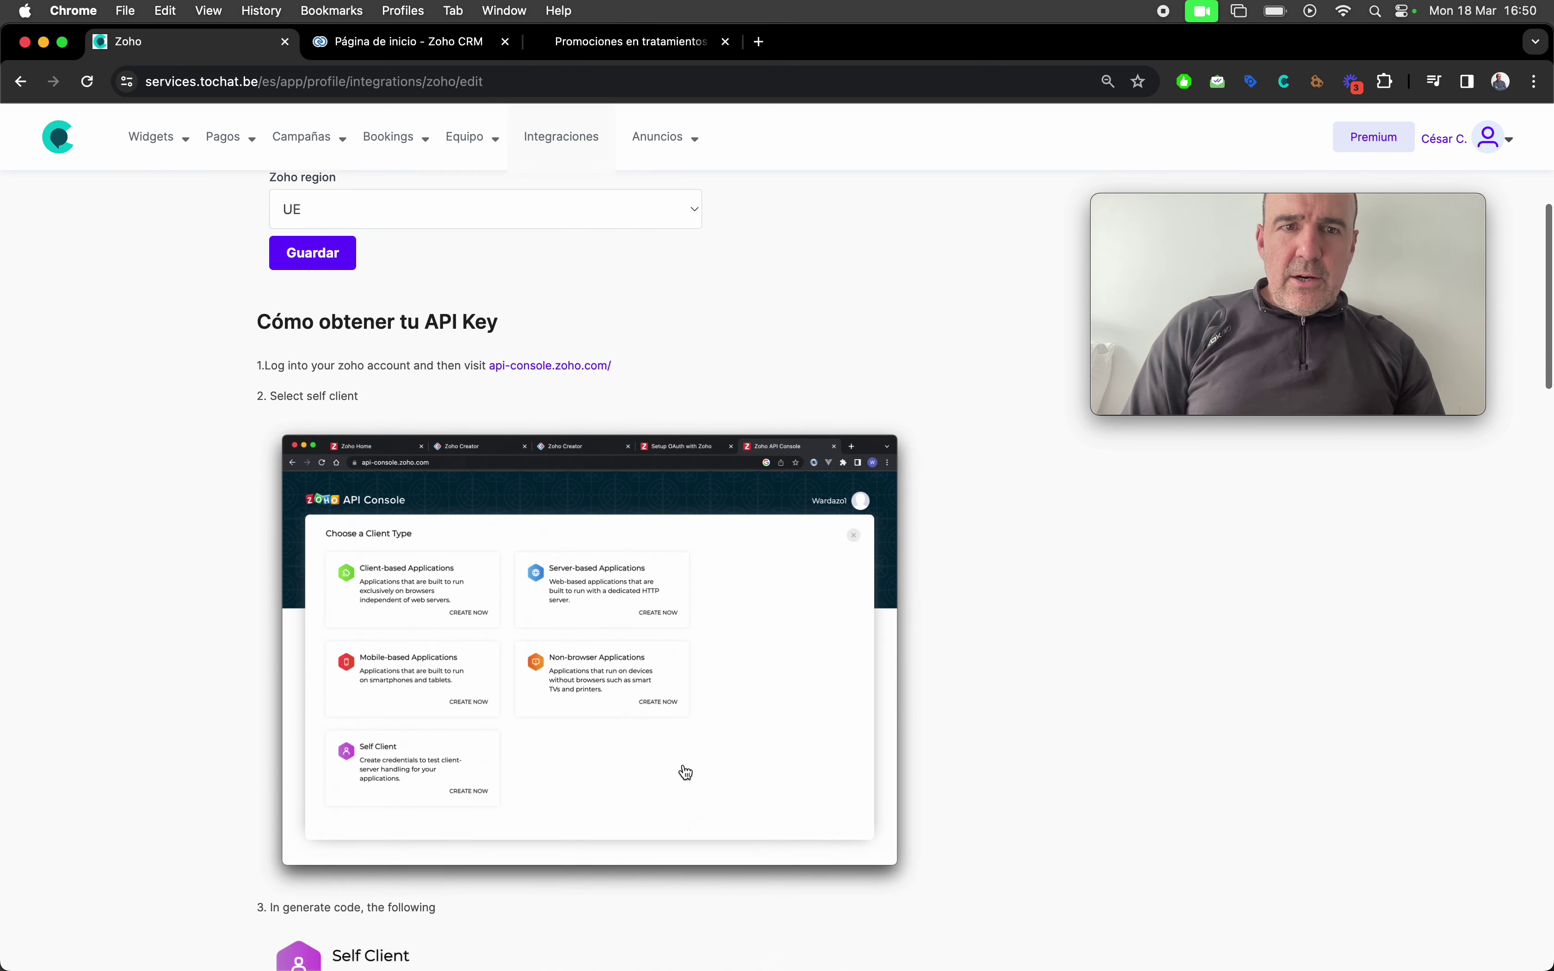
scroll(685, 773, "down", 15)
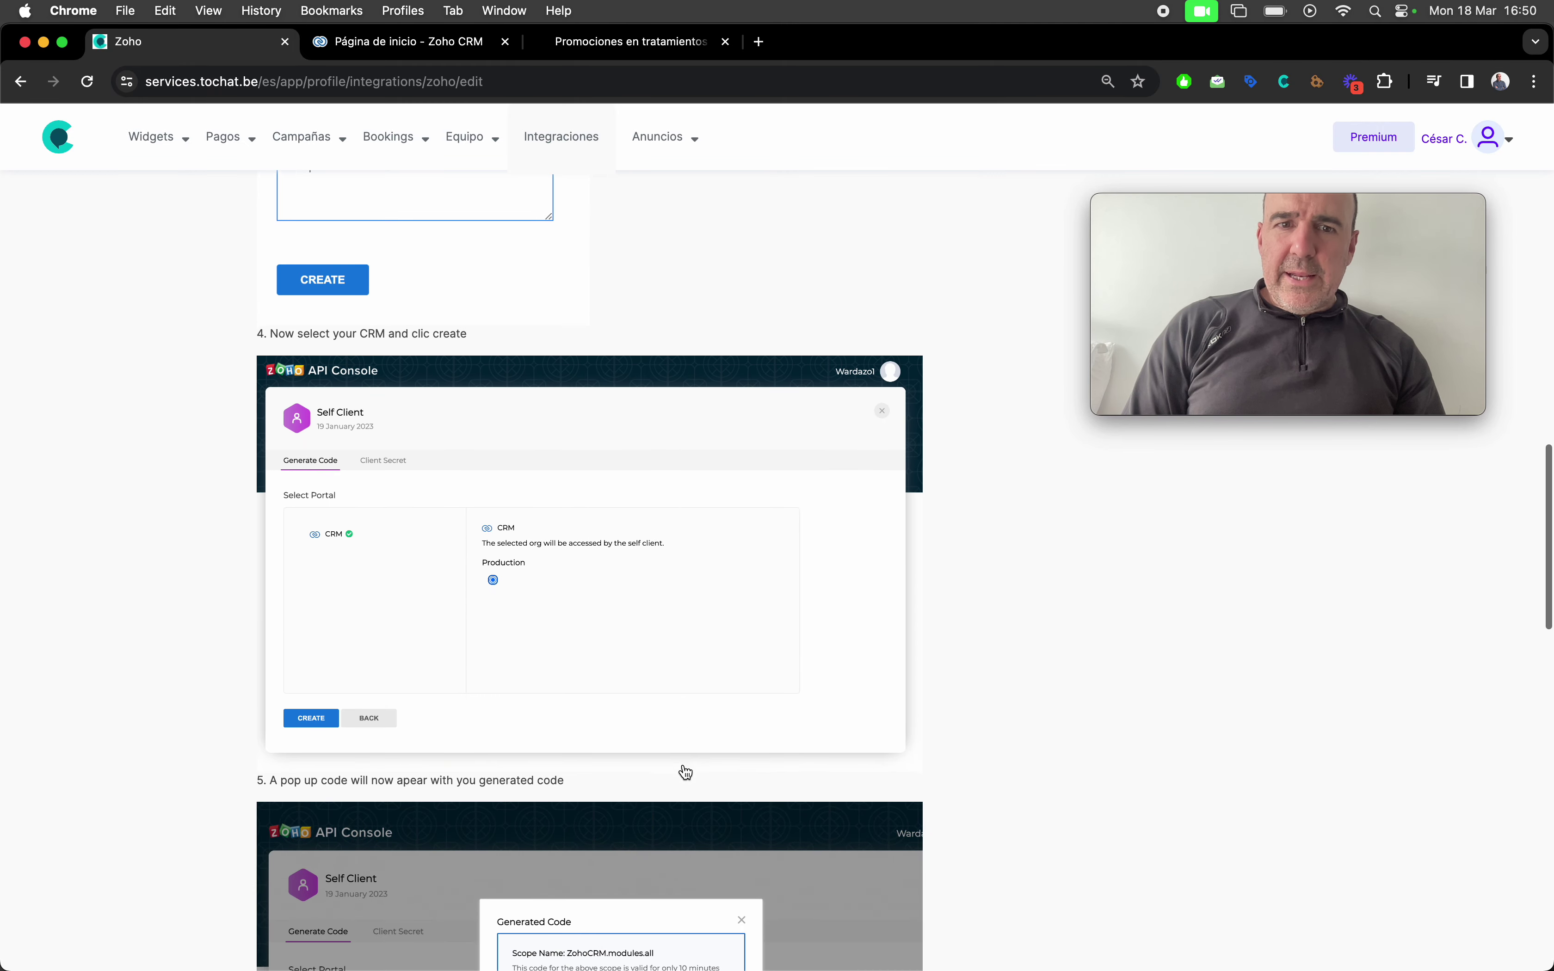
scroll(685, 771, "down", 15)
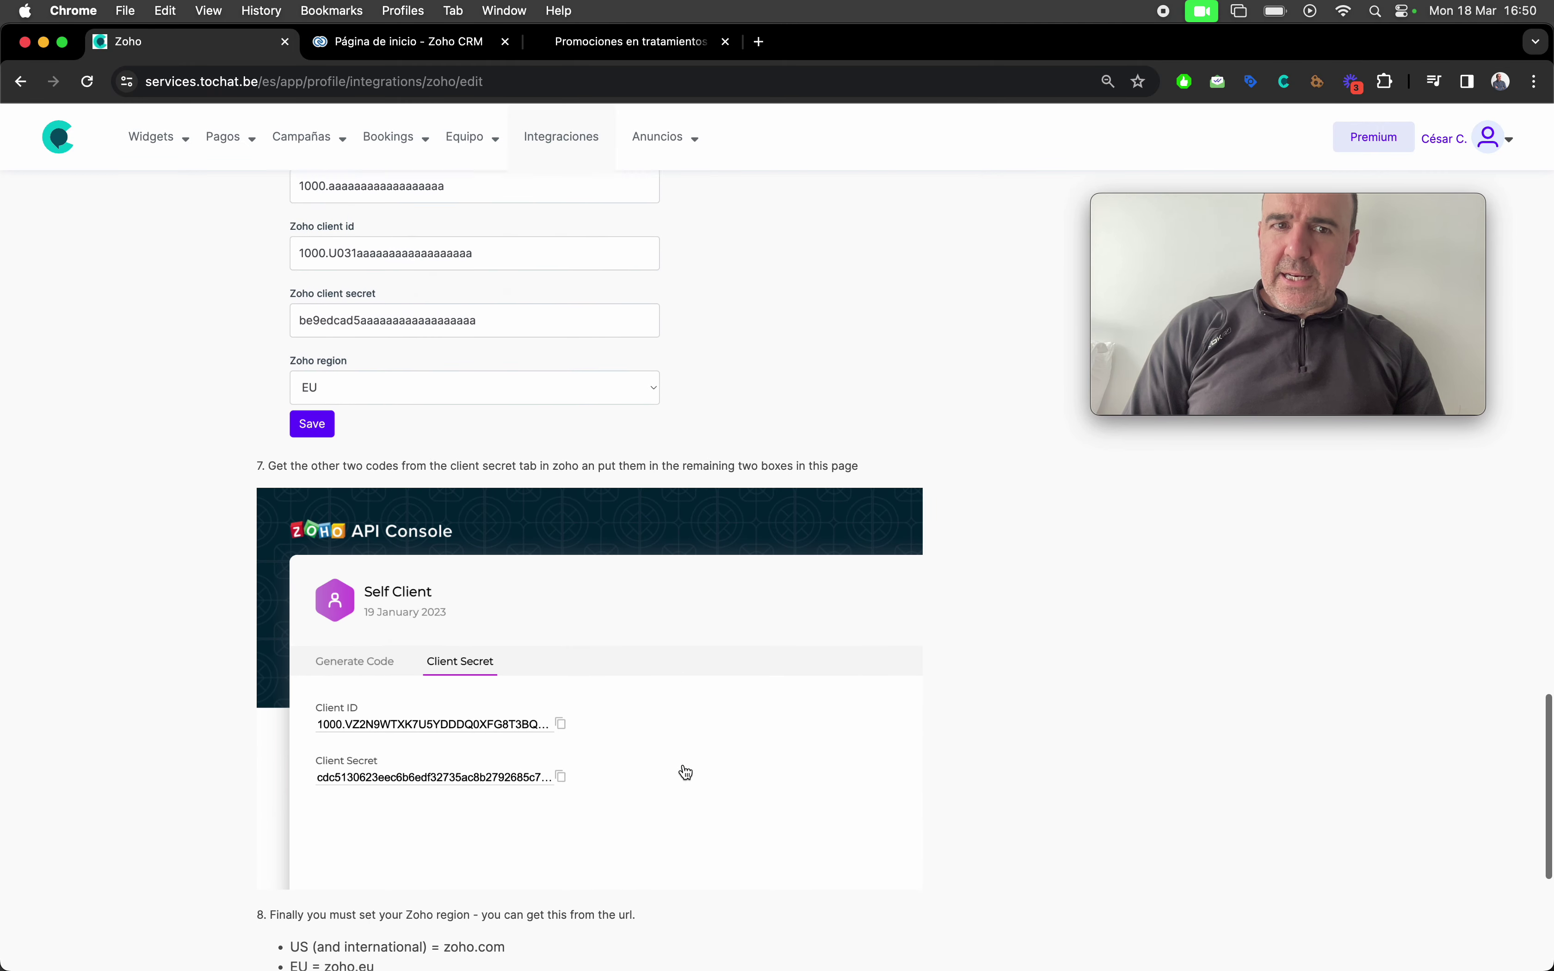
scroll(685, 773, "down", 6)
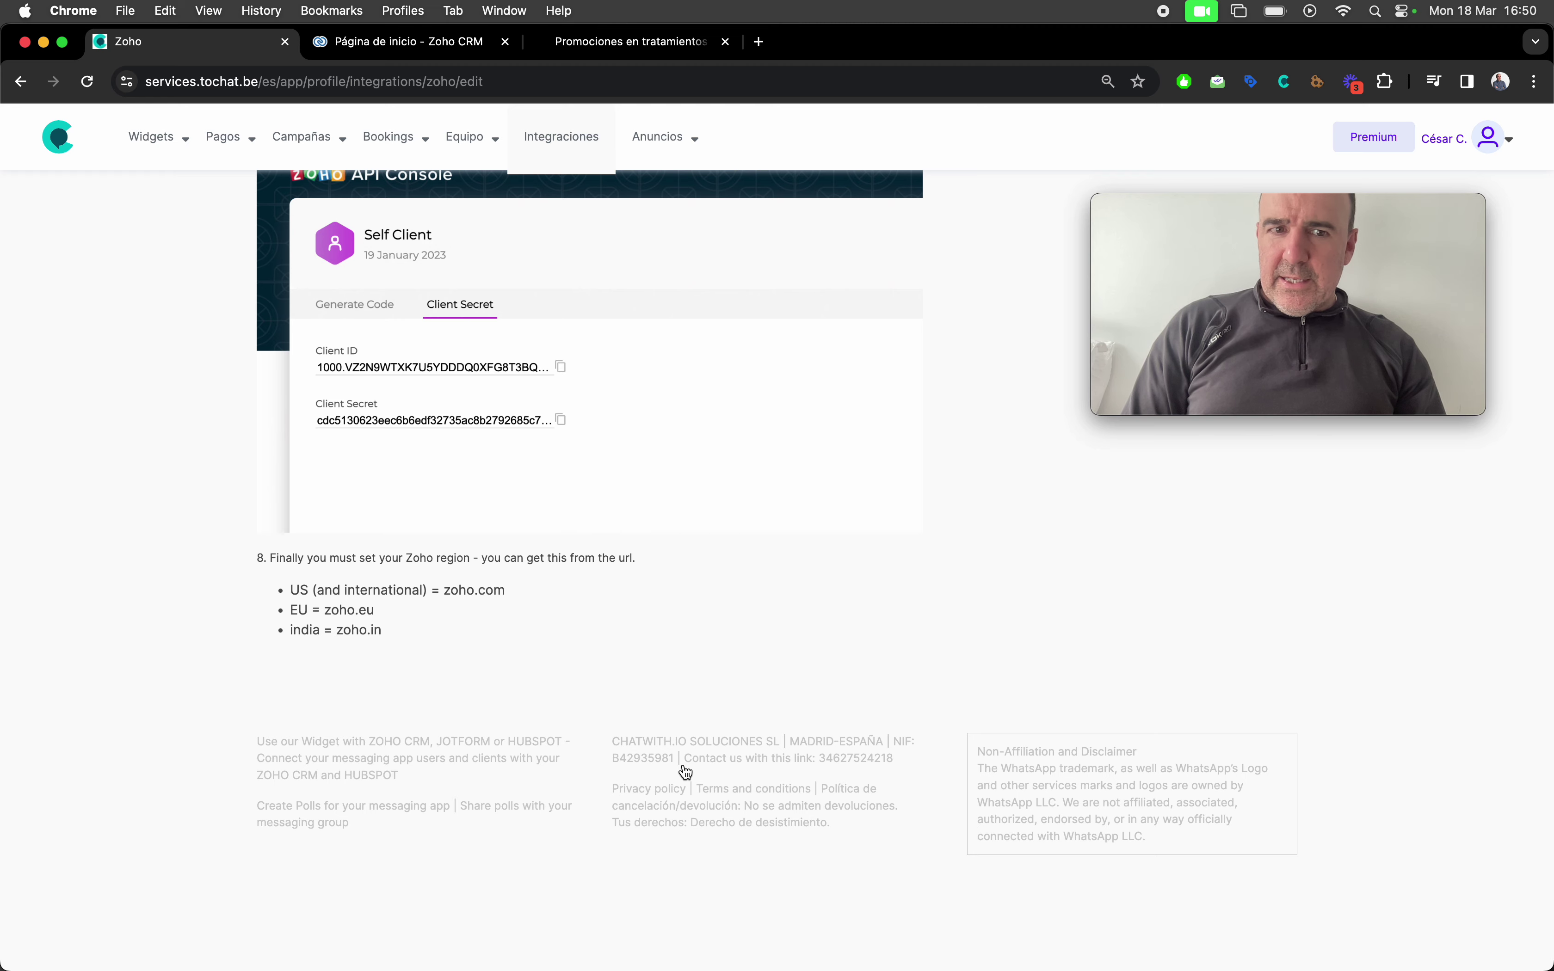
scroll(685, 773, "up", 20)
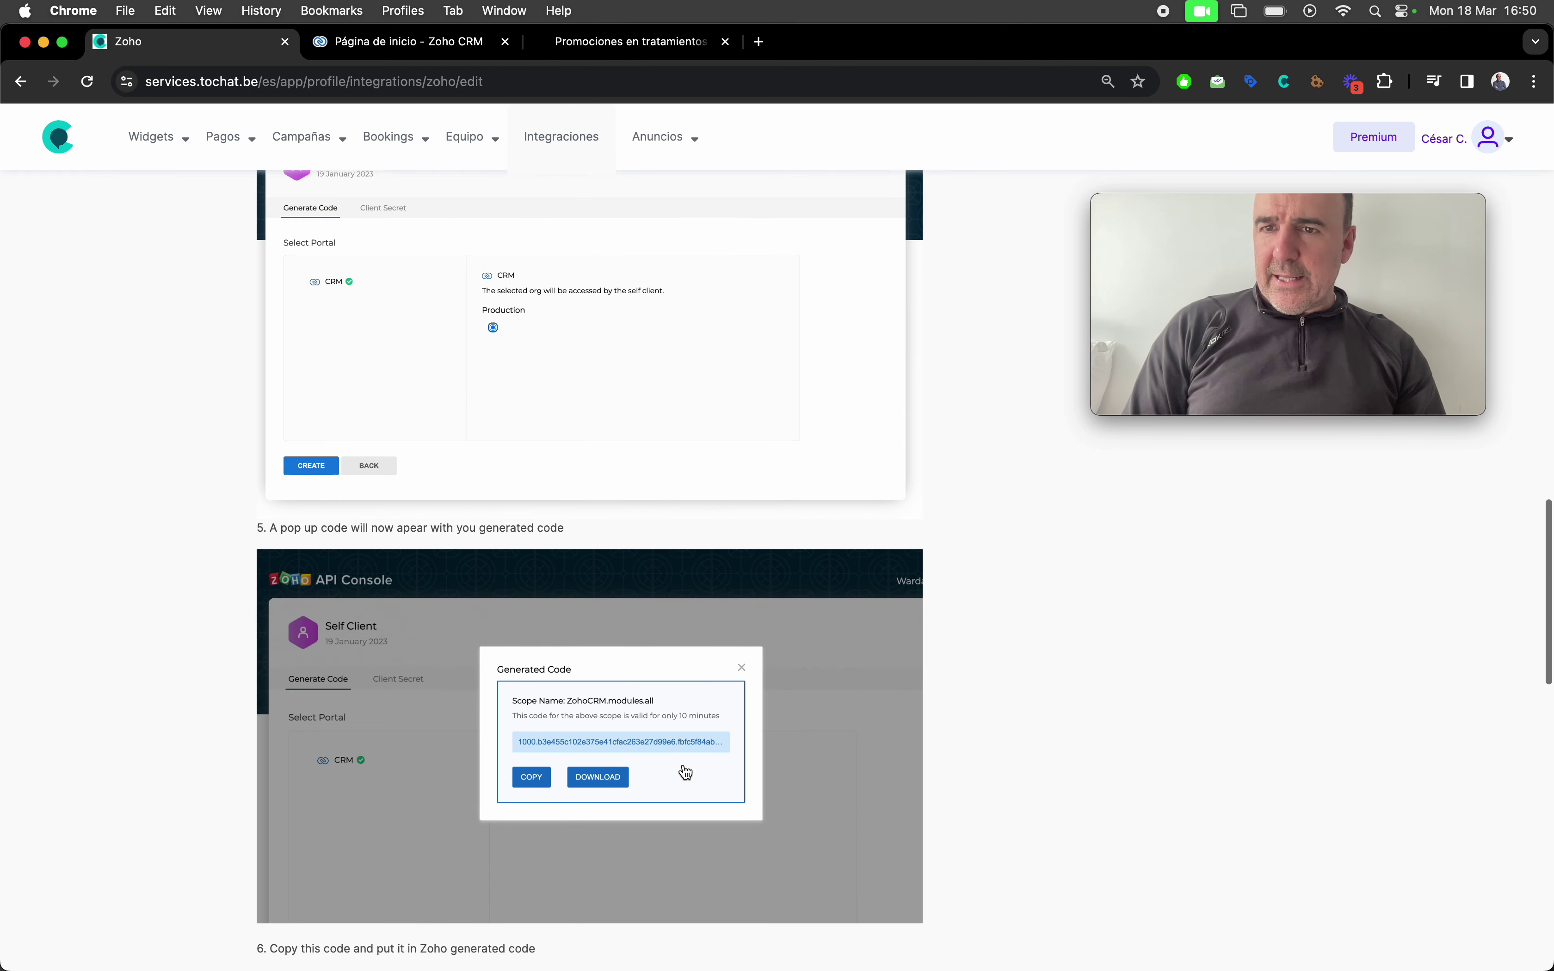
scroll(685, 771, "up", 5)
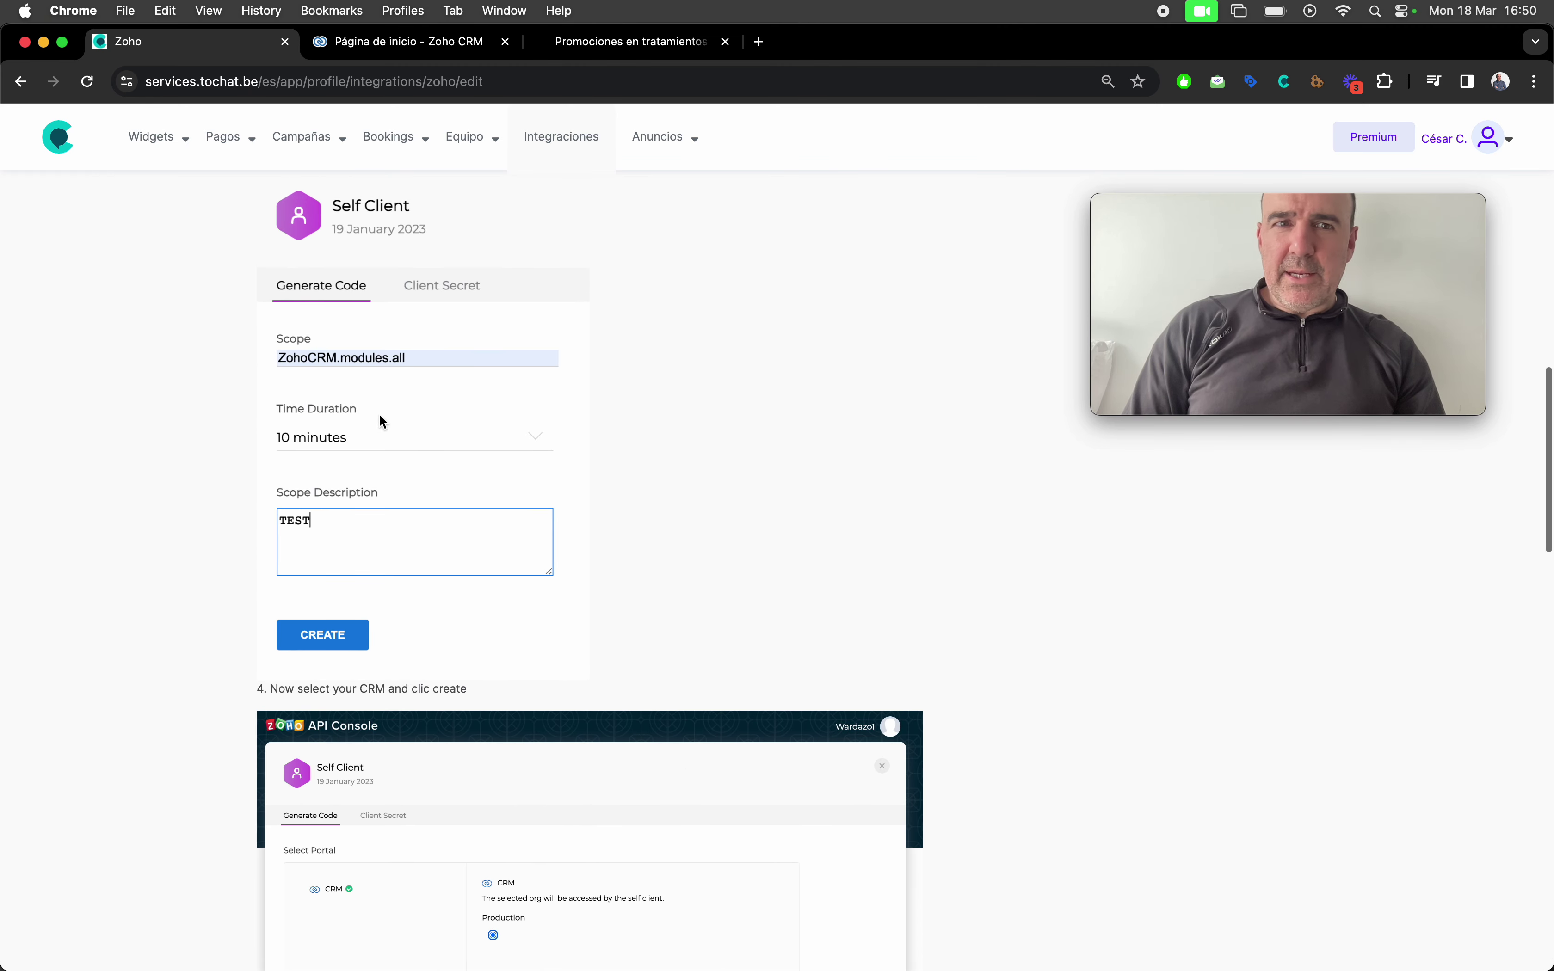
Leave the Zoho integration instructions and return to the widget list.
left_click(23, 84)
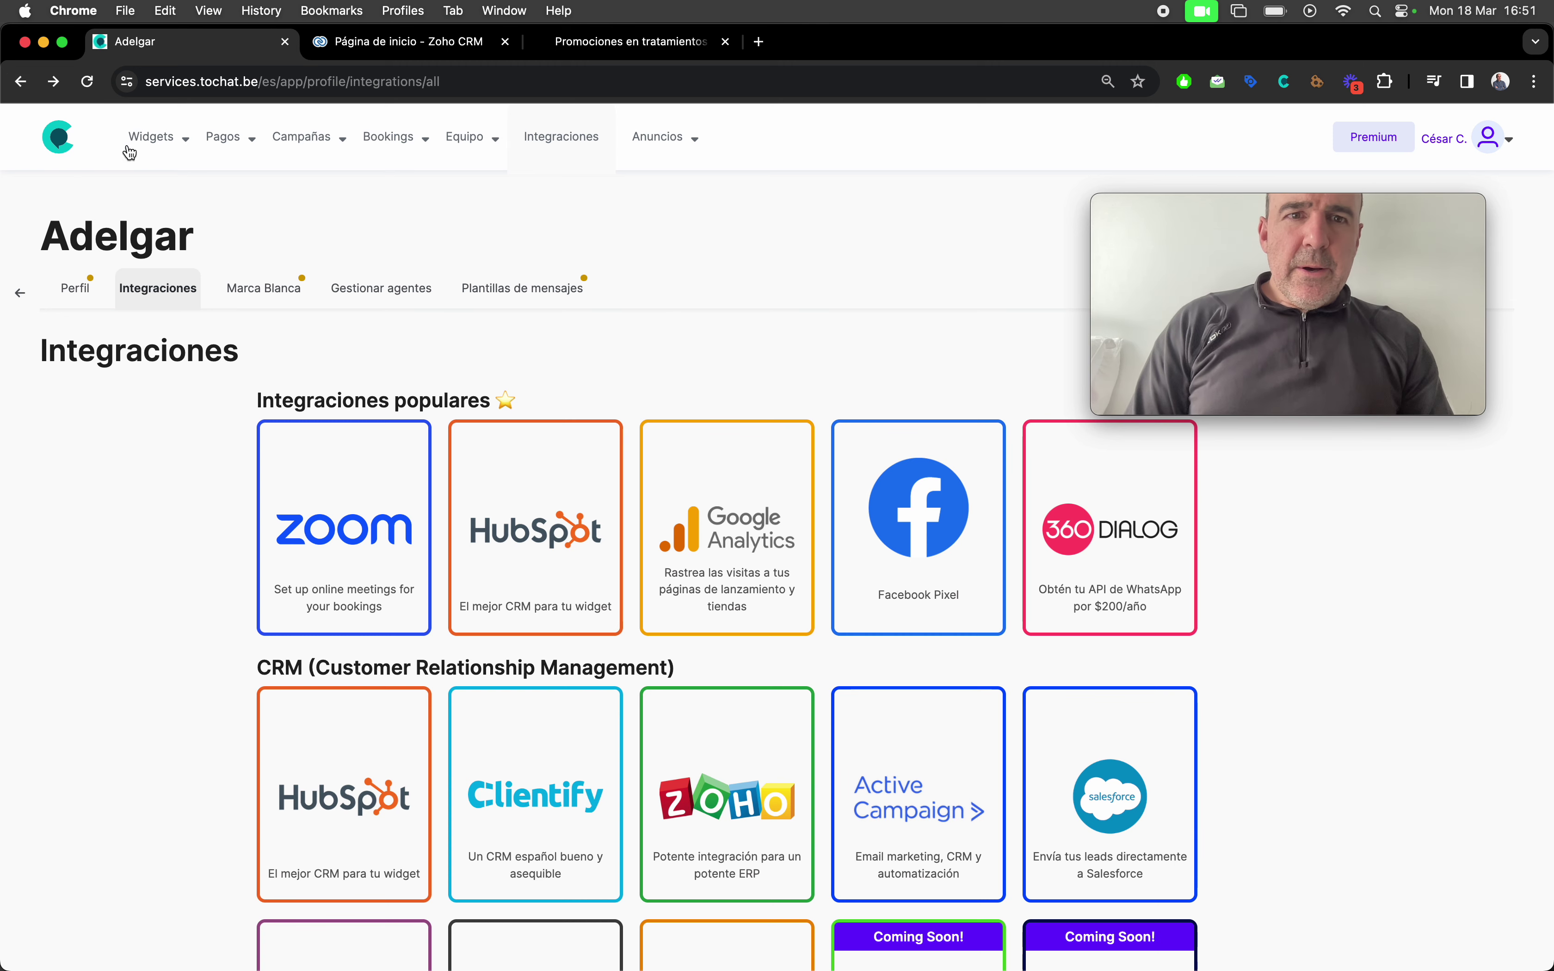
mouse_move(582, 232)
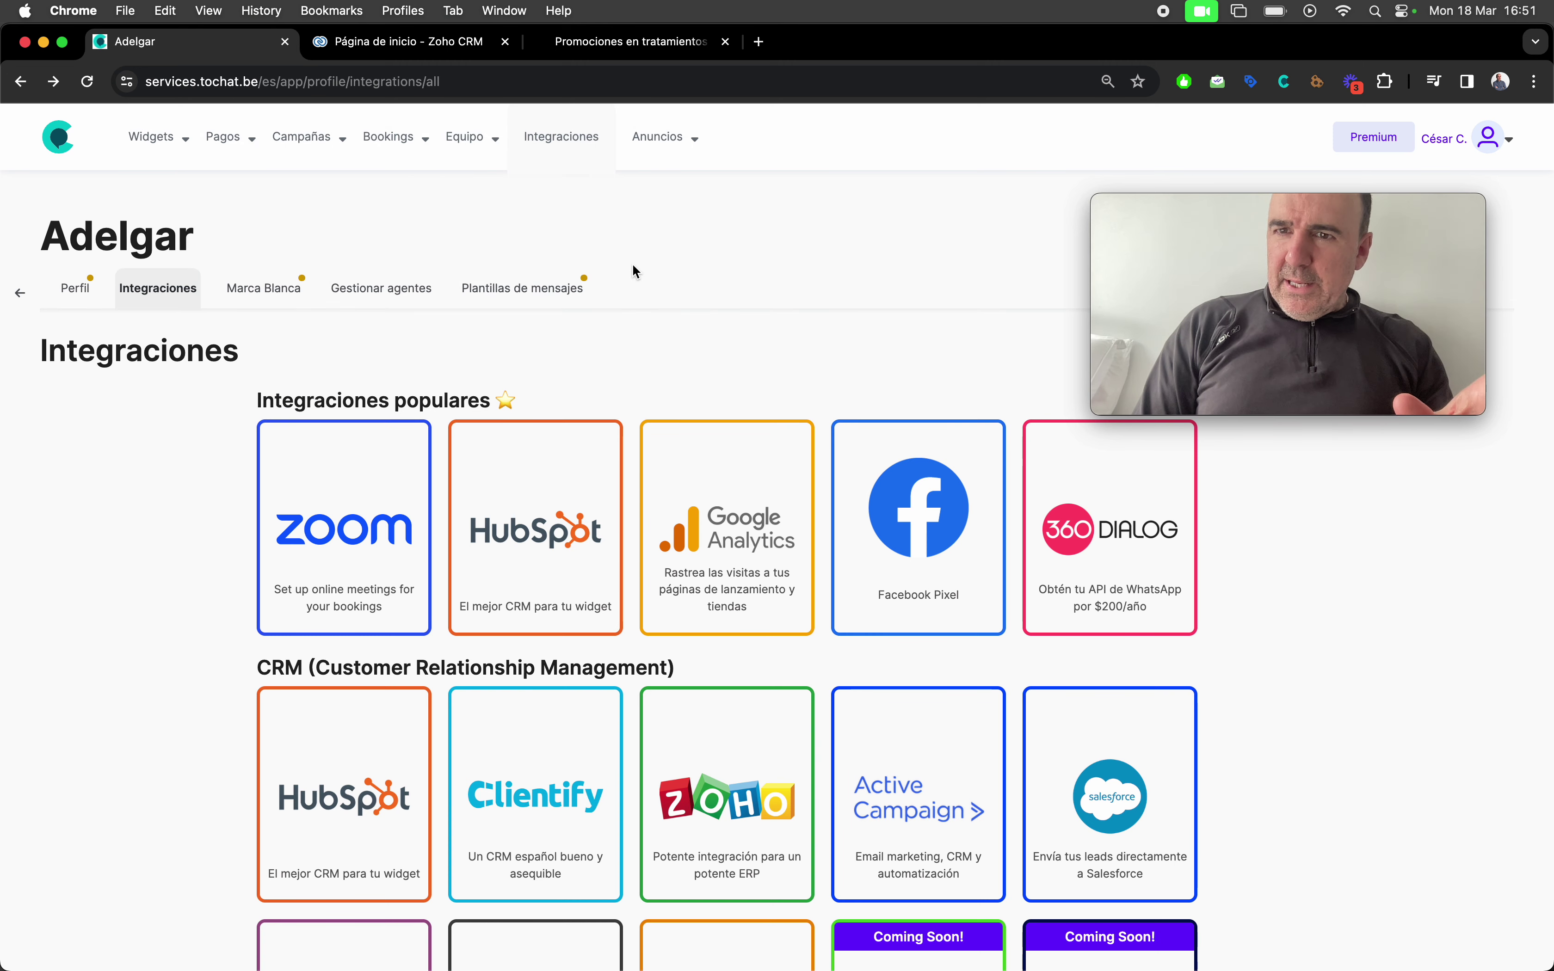
mouse_move(156, 136)
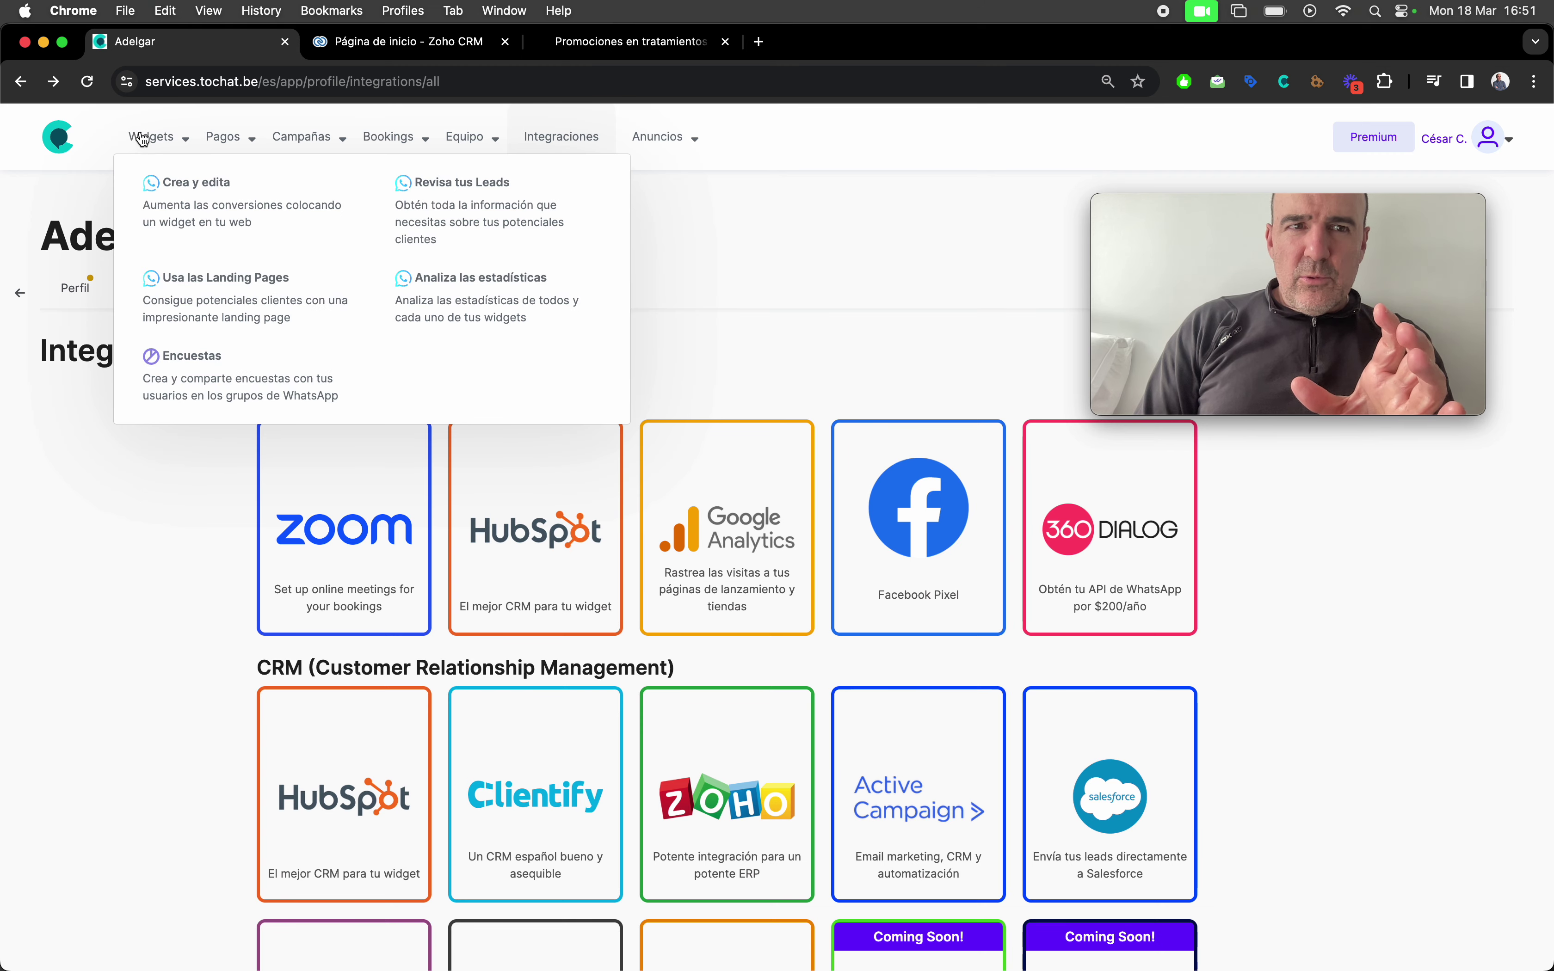
left_click(196, 216)
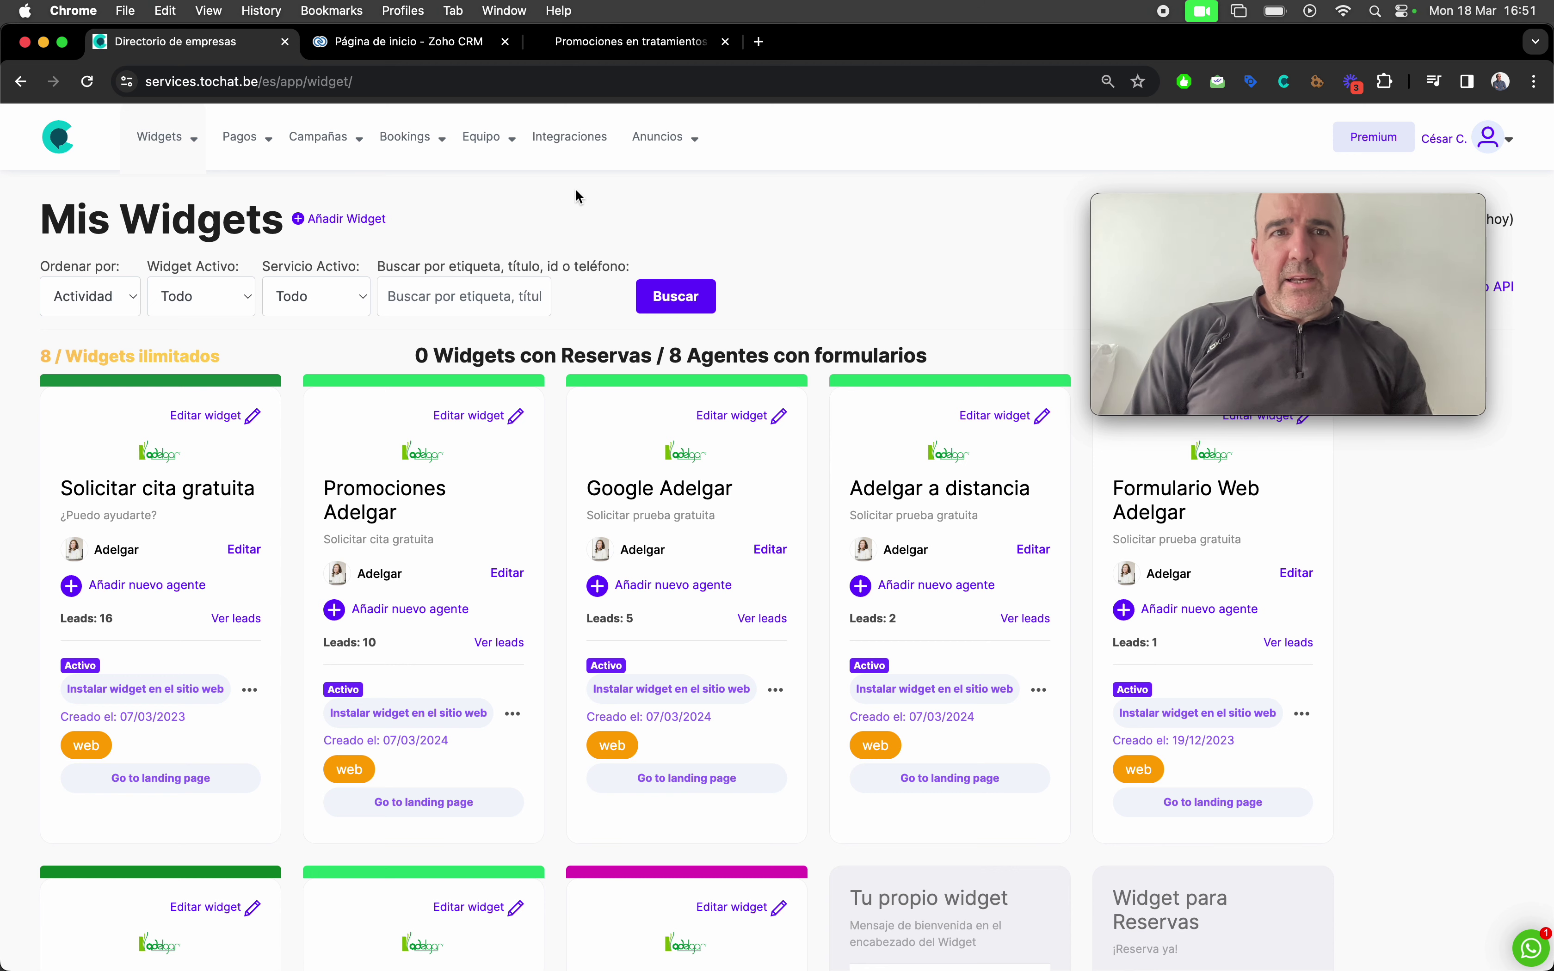
Switch to Zoho CRM and examine the columns of the Posibles clientes list, from OrigenLEAD across to the lead owner.
left_click(453, 41)
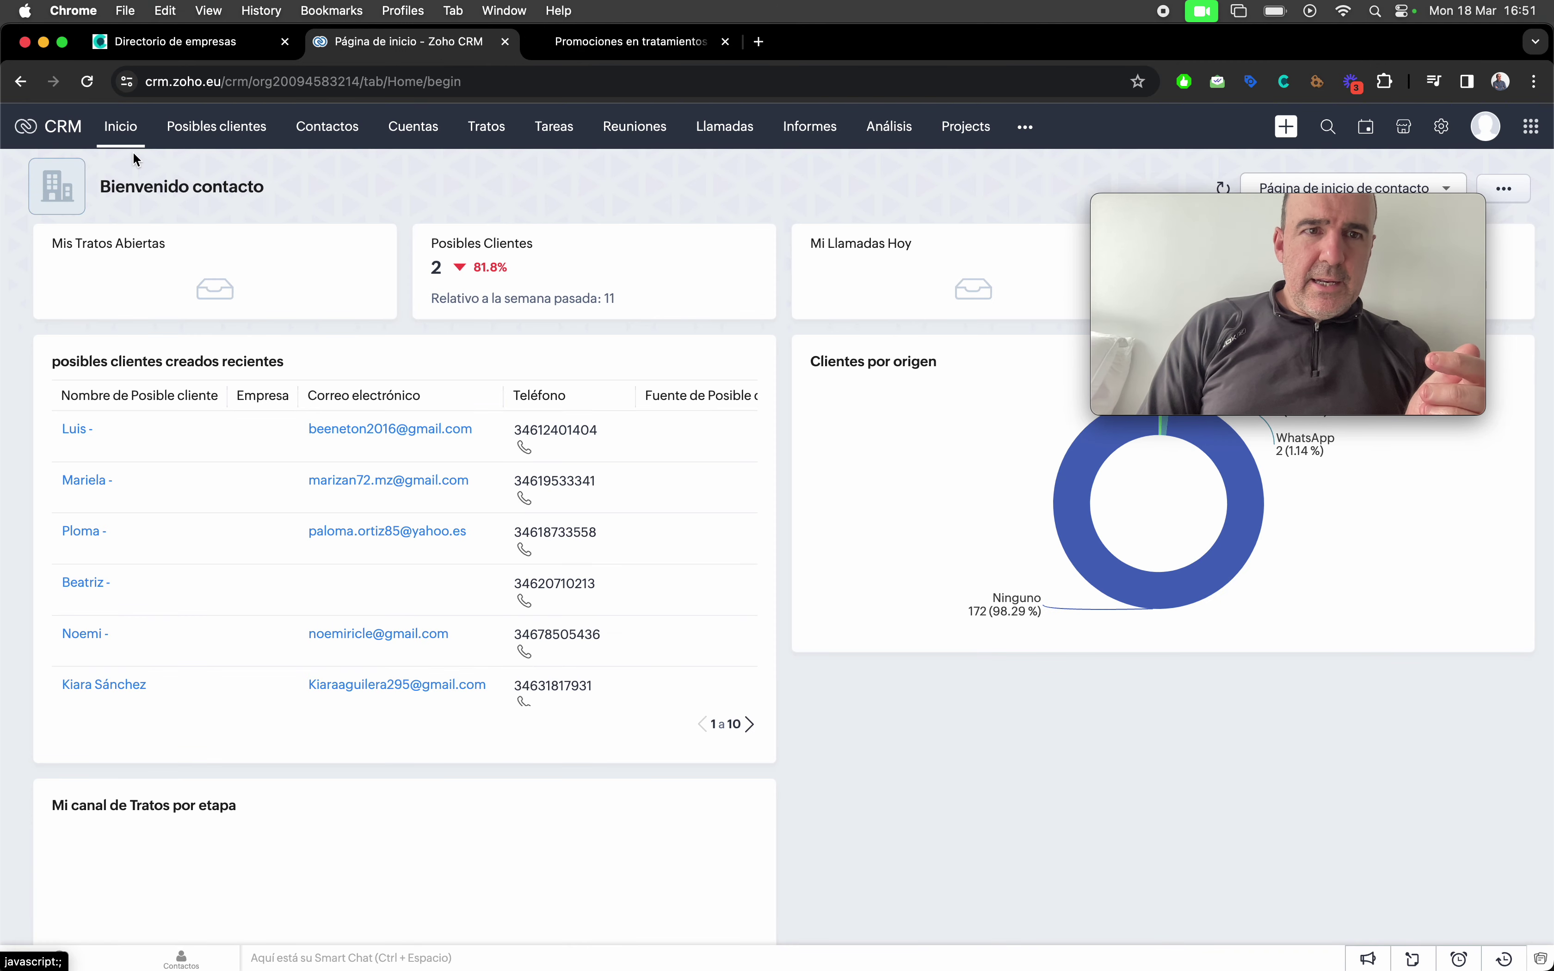
left_click(225, 133)
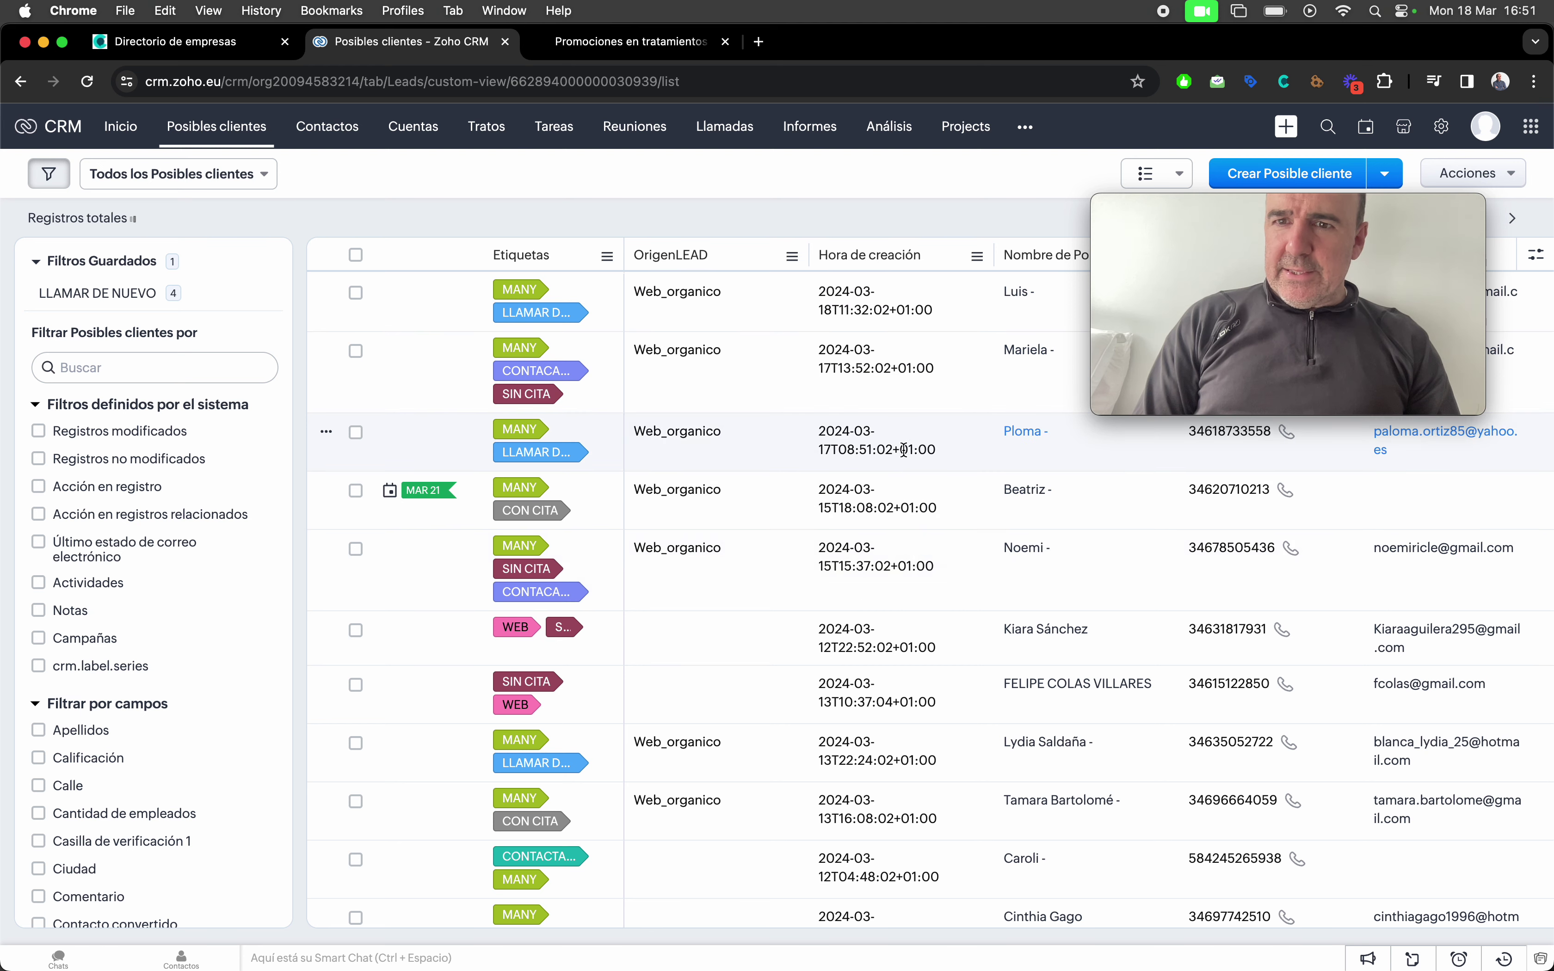
scroll(1414, 550, "right", 3)
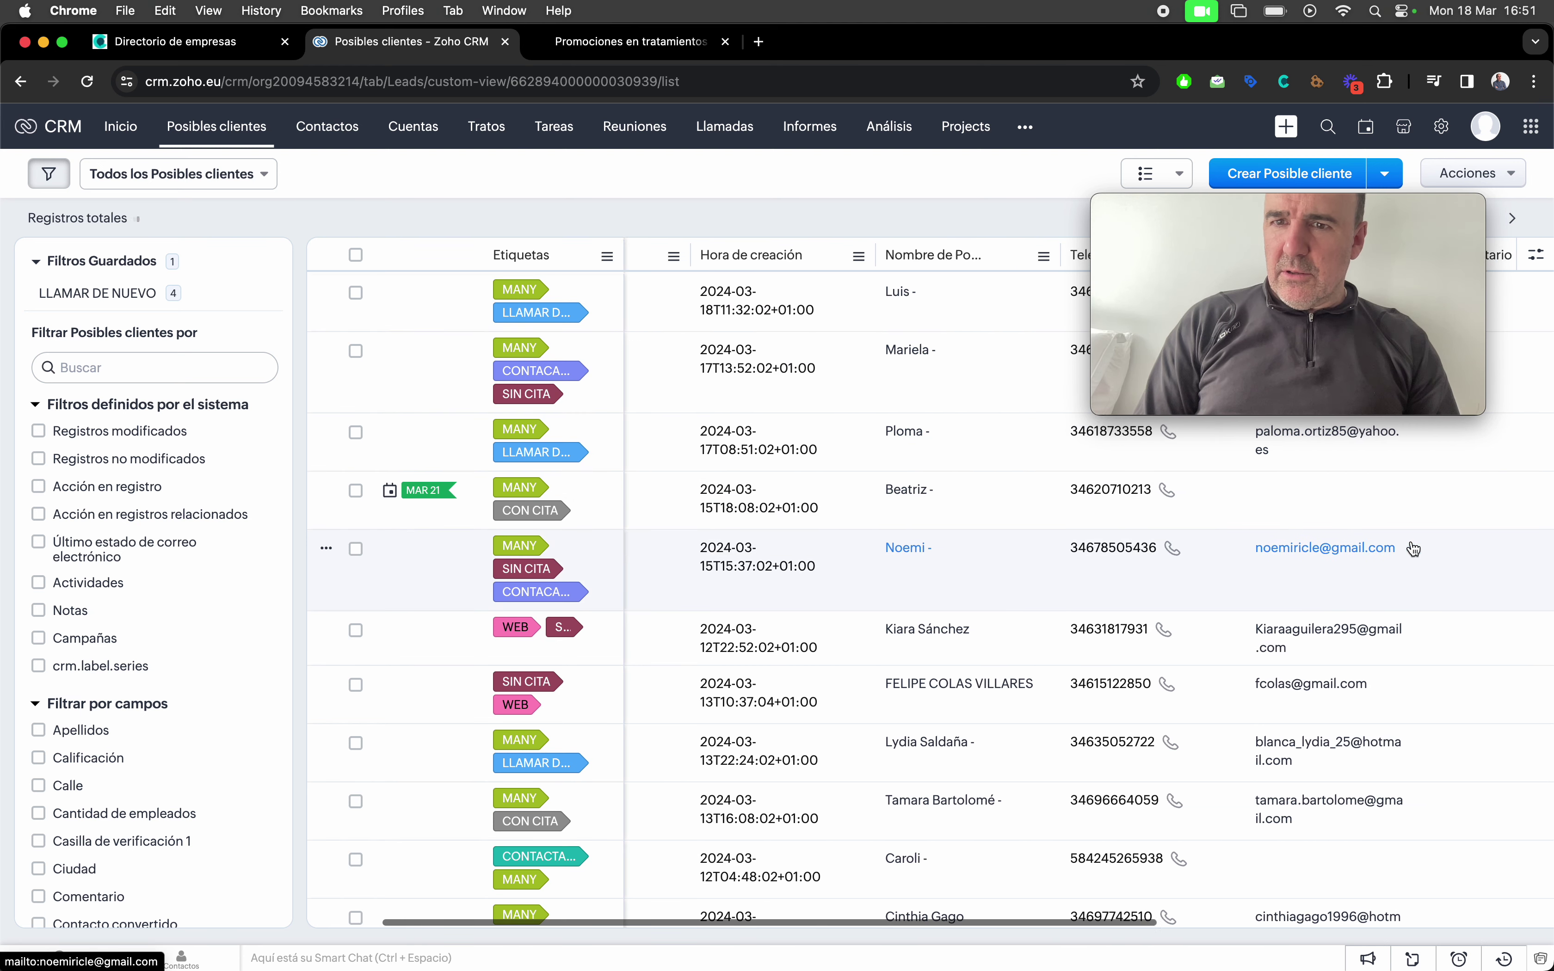
scroll(1414, 549, "right", 6)
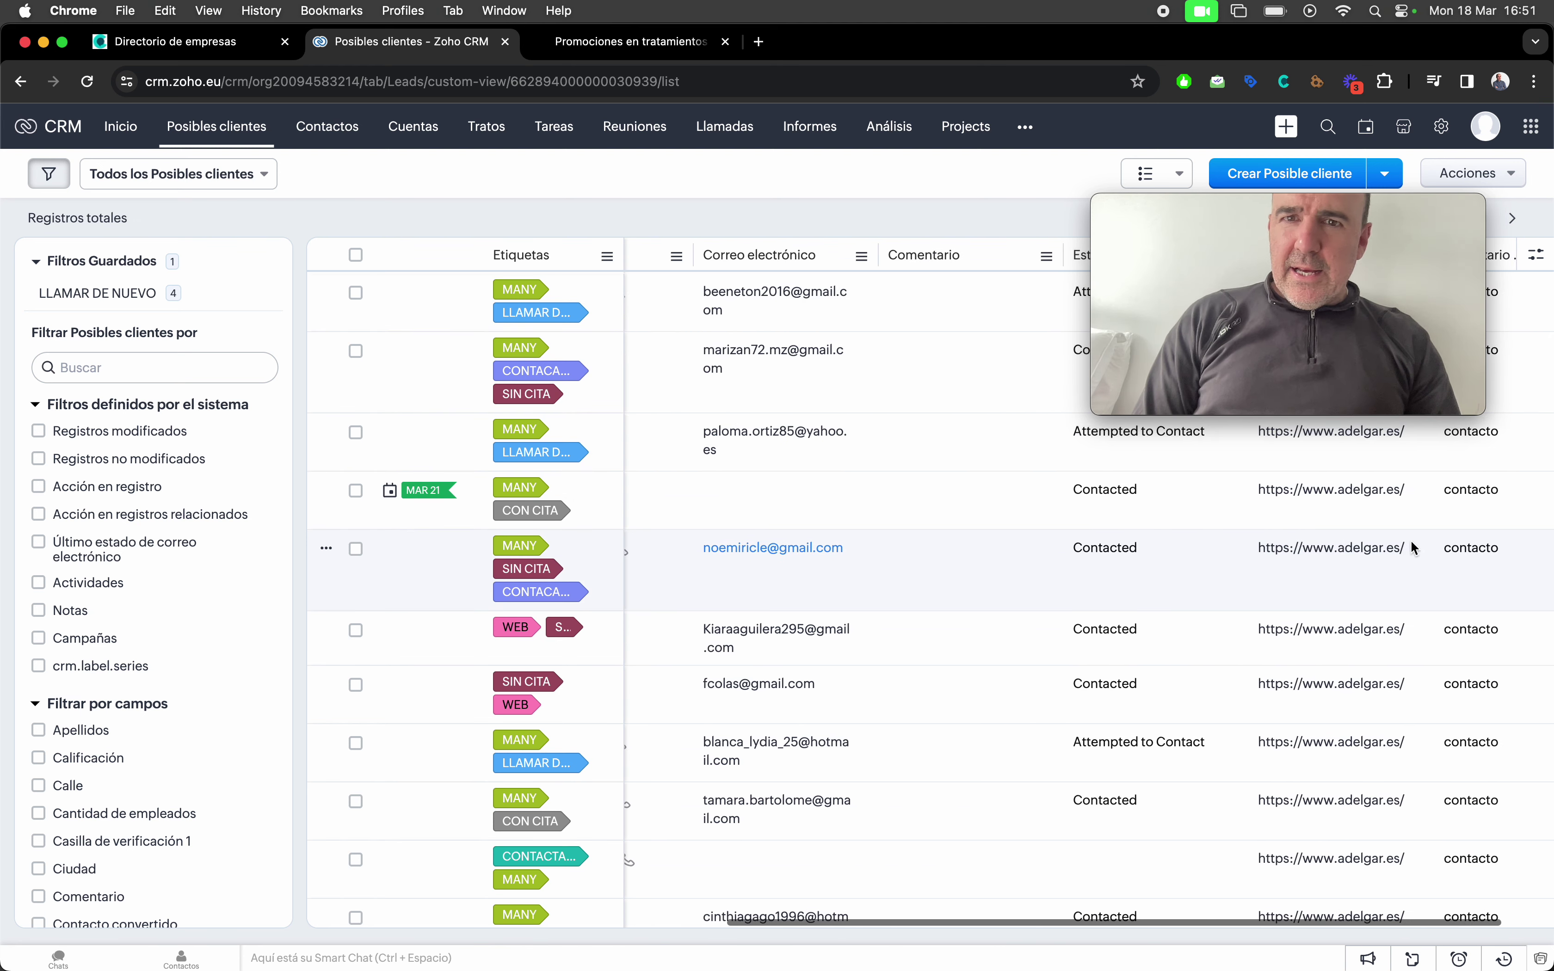
scroll(1410, 543, "right", 2)
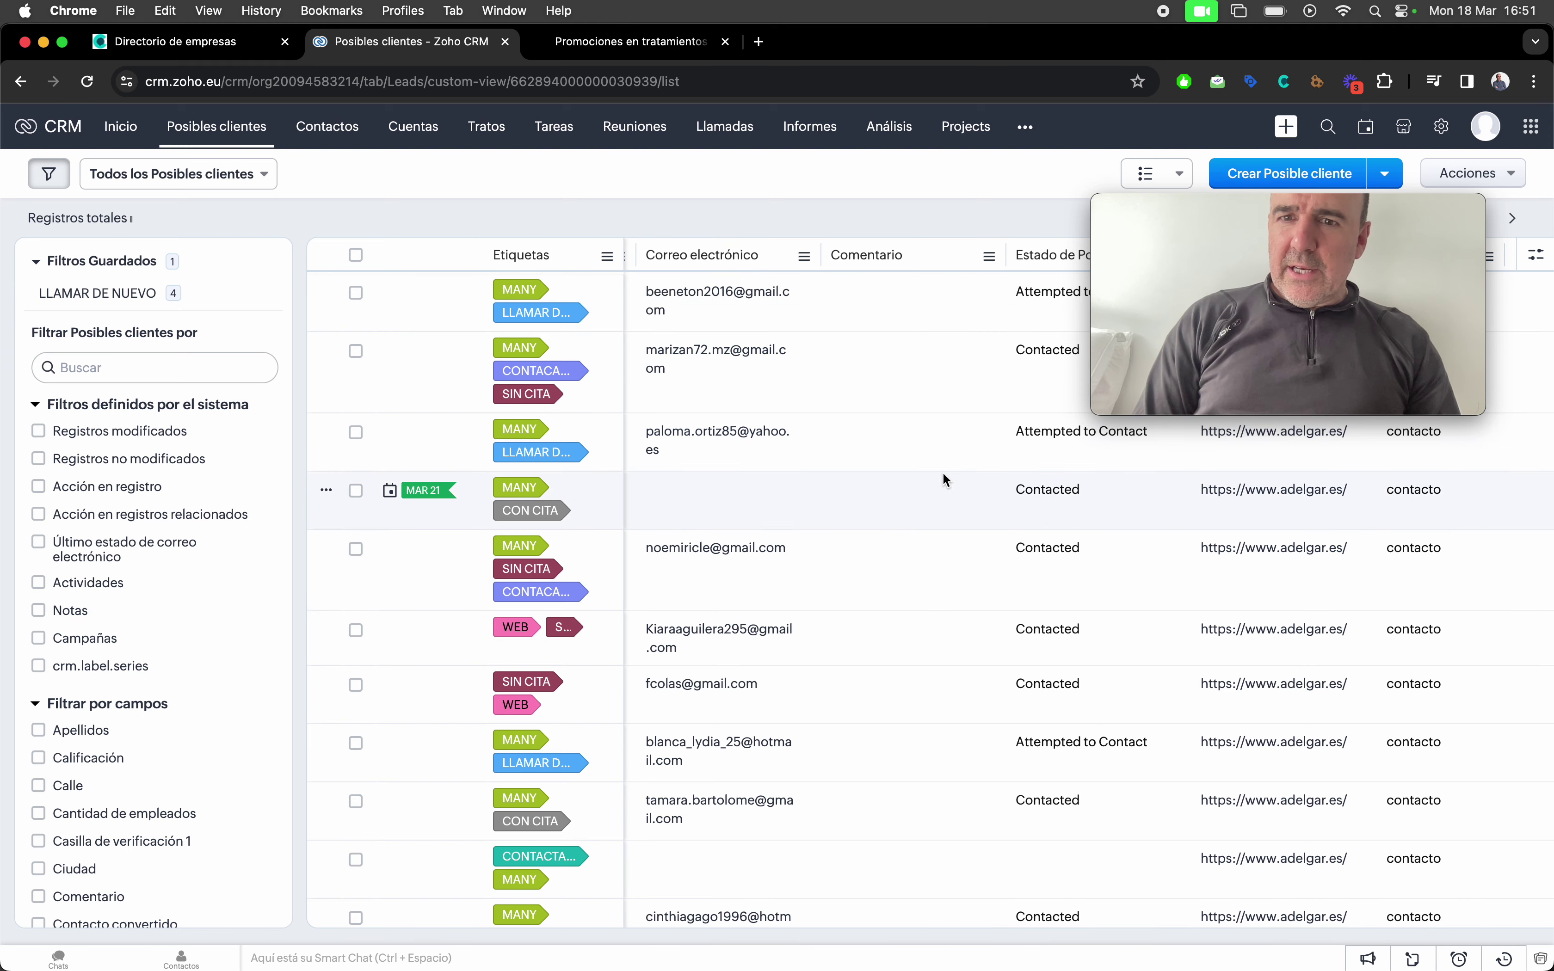
scroll(1068, 578, "left", 15)
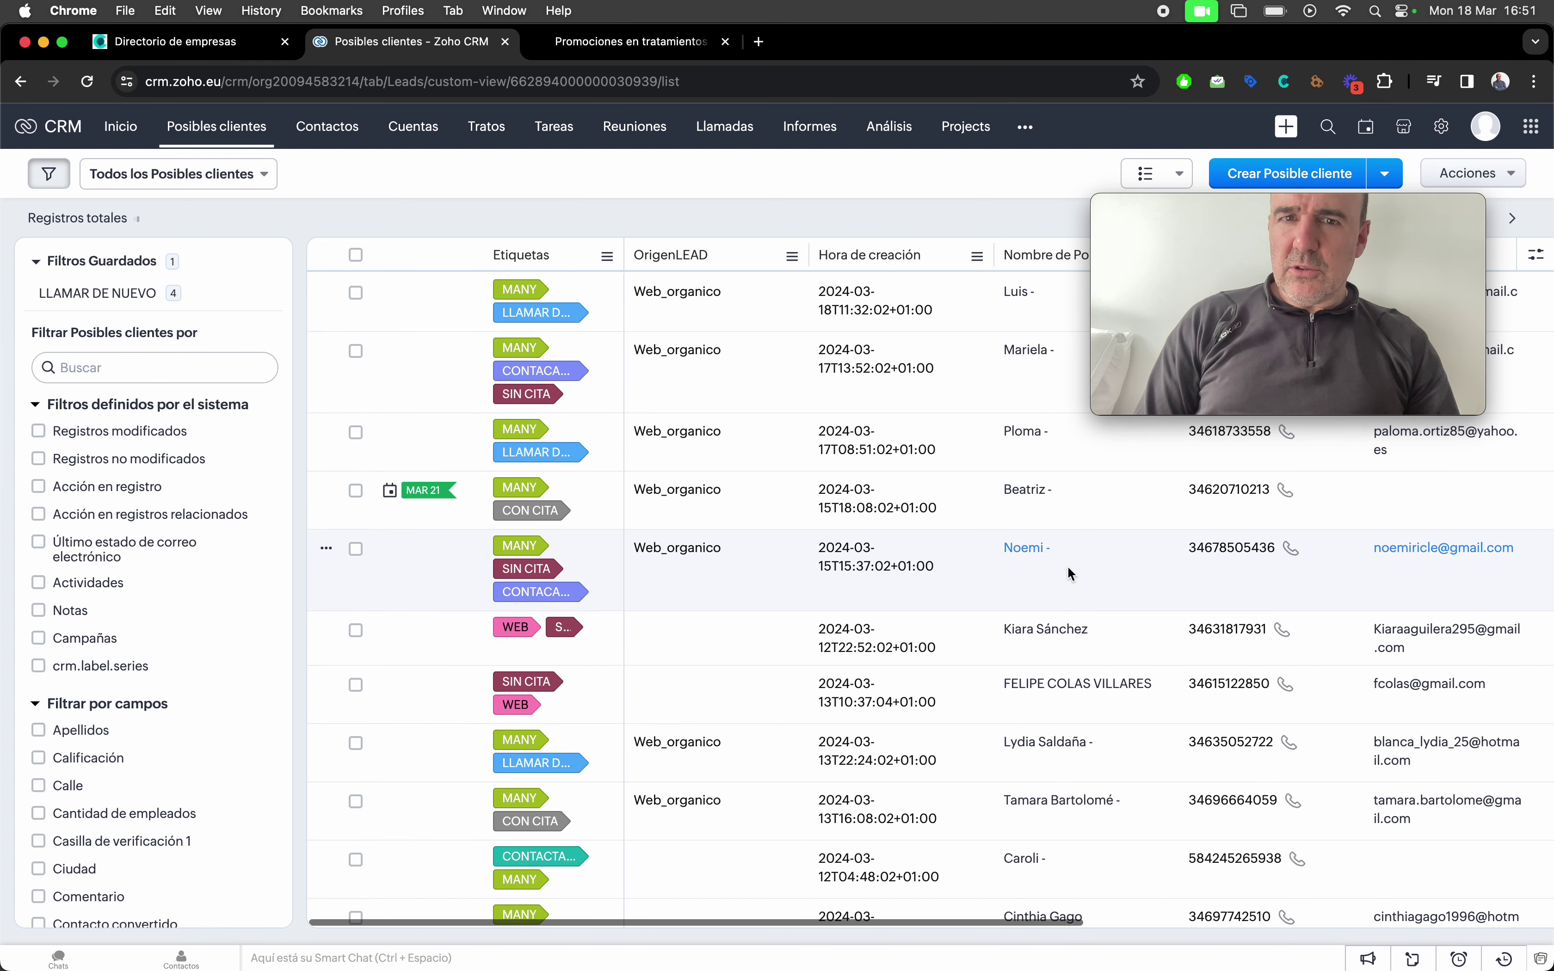
scroll(1067, 566, "left", 5)
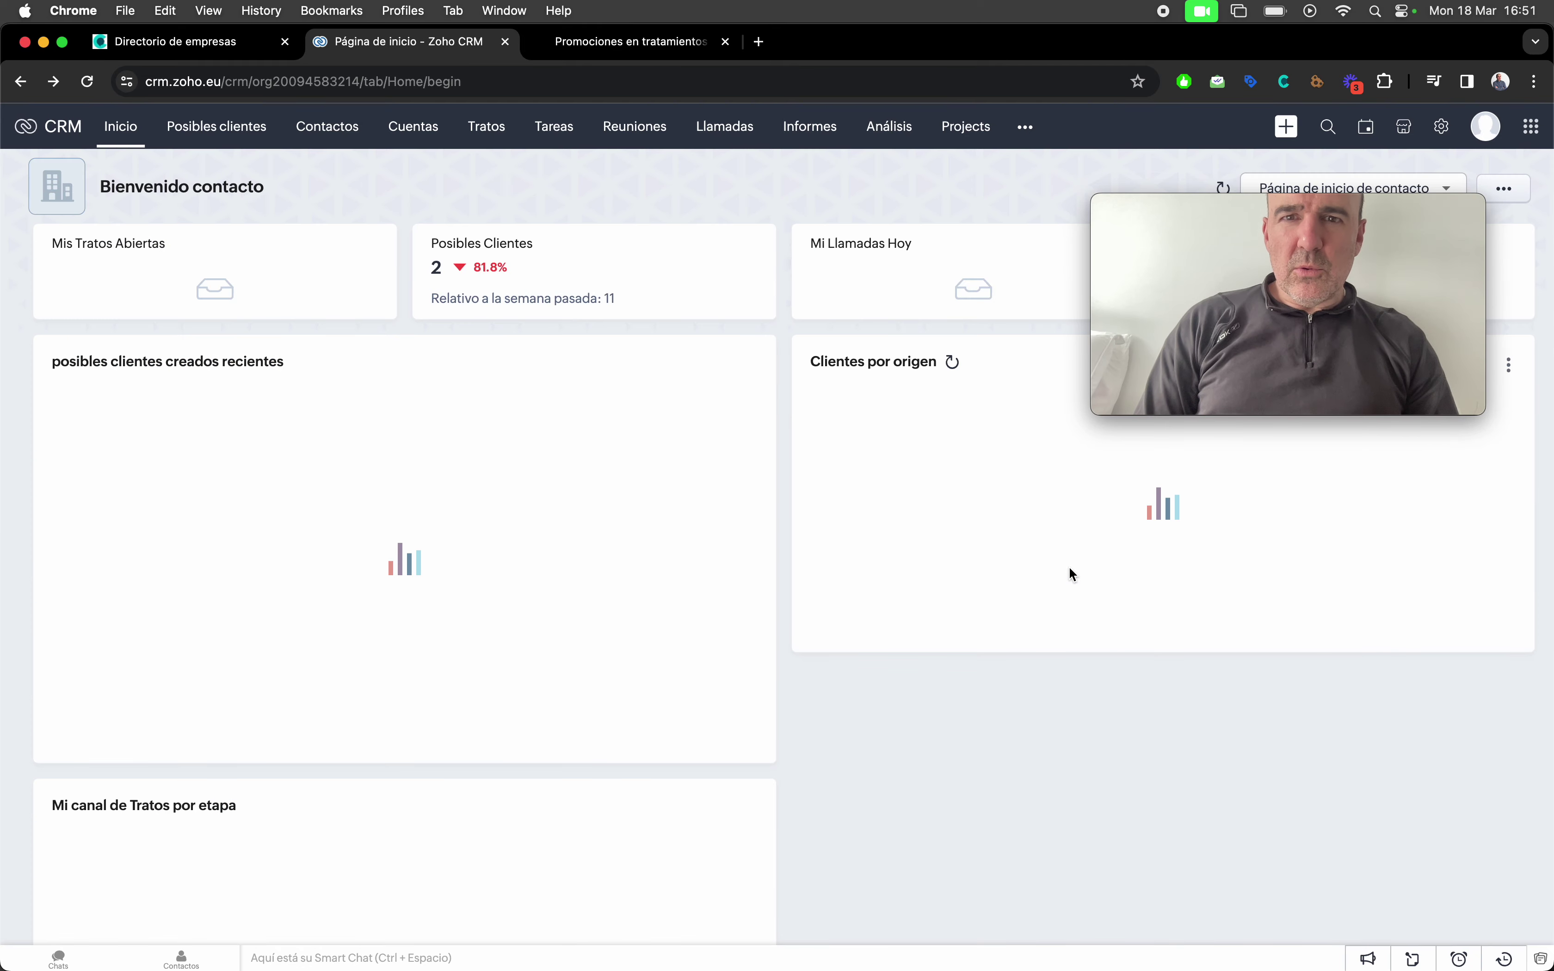
Reopen the Posibles clientes list and view the record of the second lead.
left_click(214, 129)
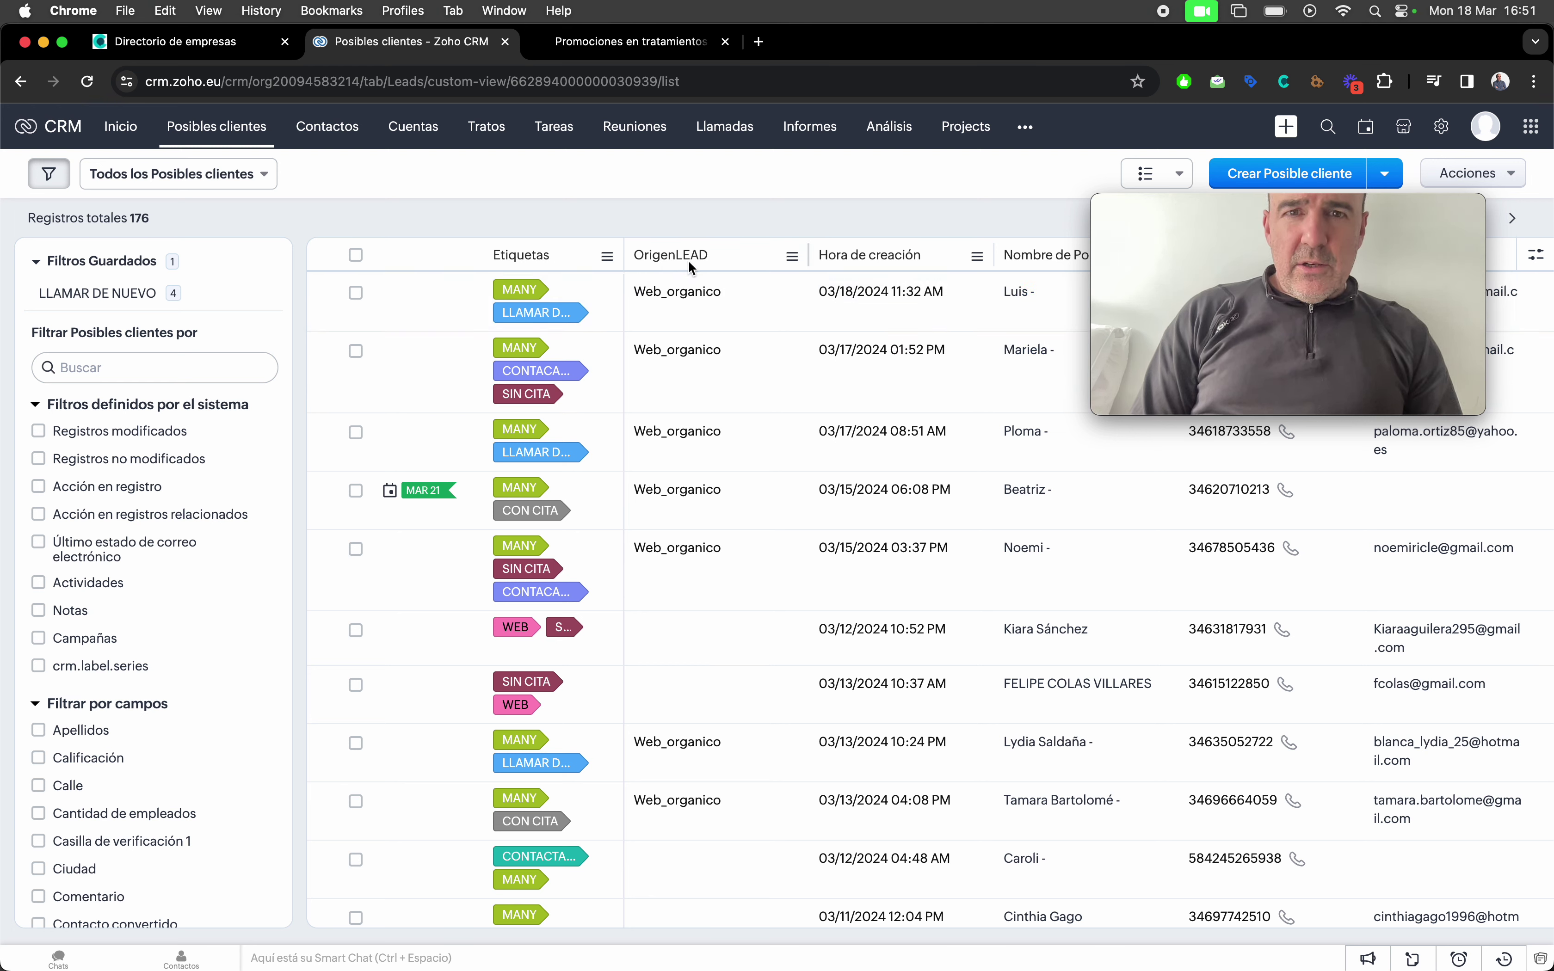
left_click(1025, 350)
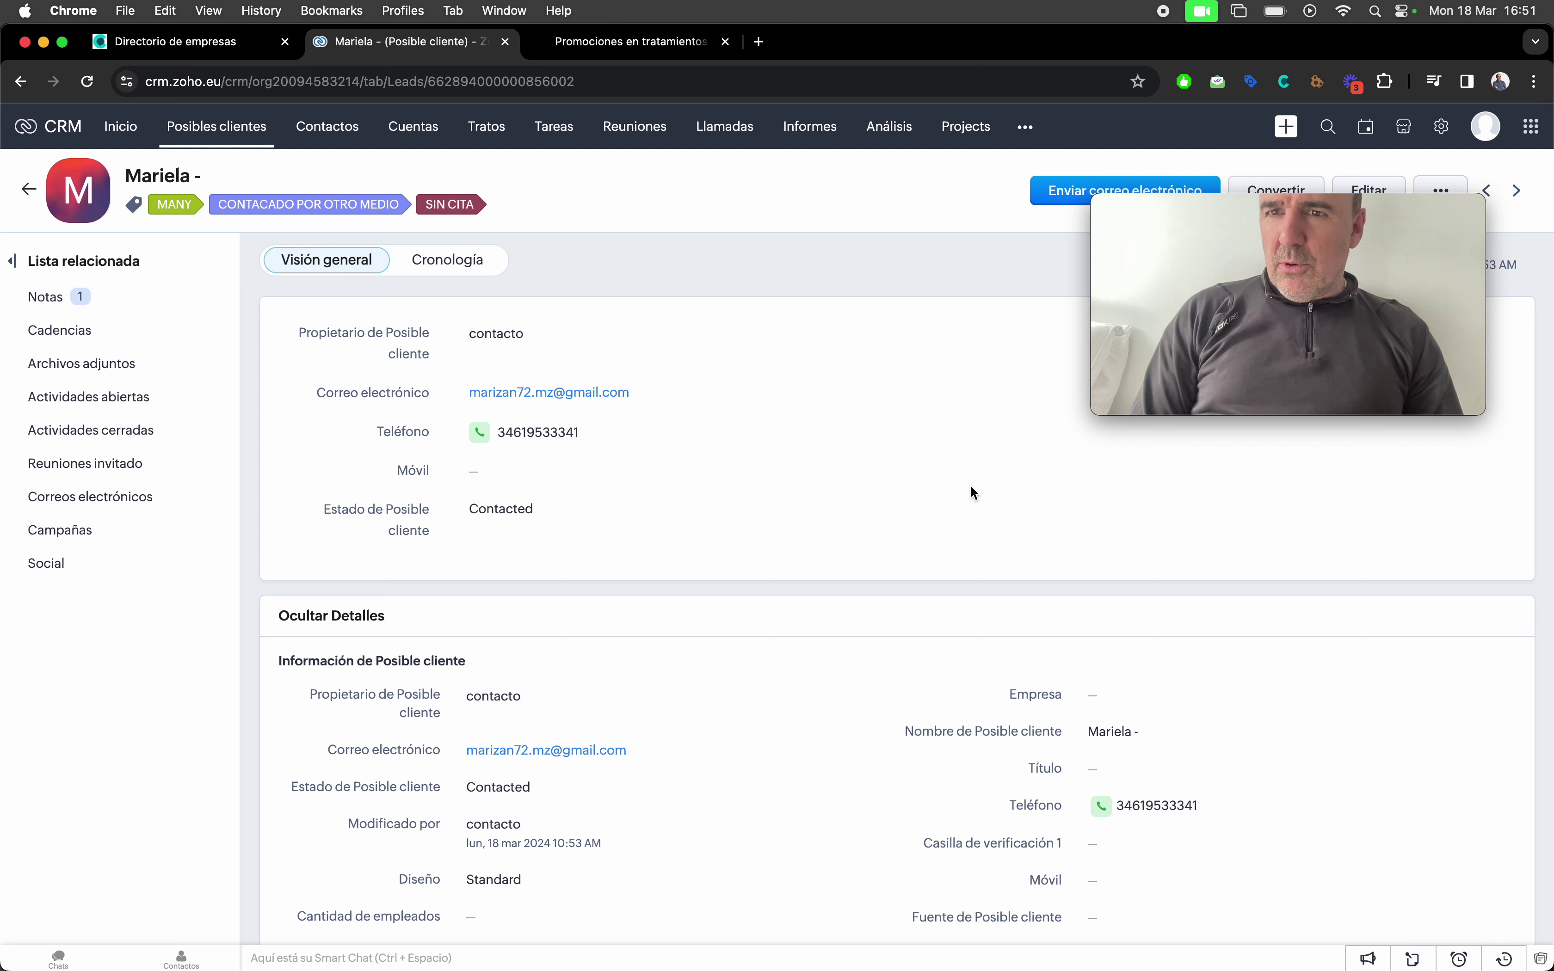
mouse_move(771, 335)
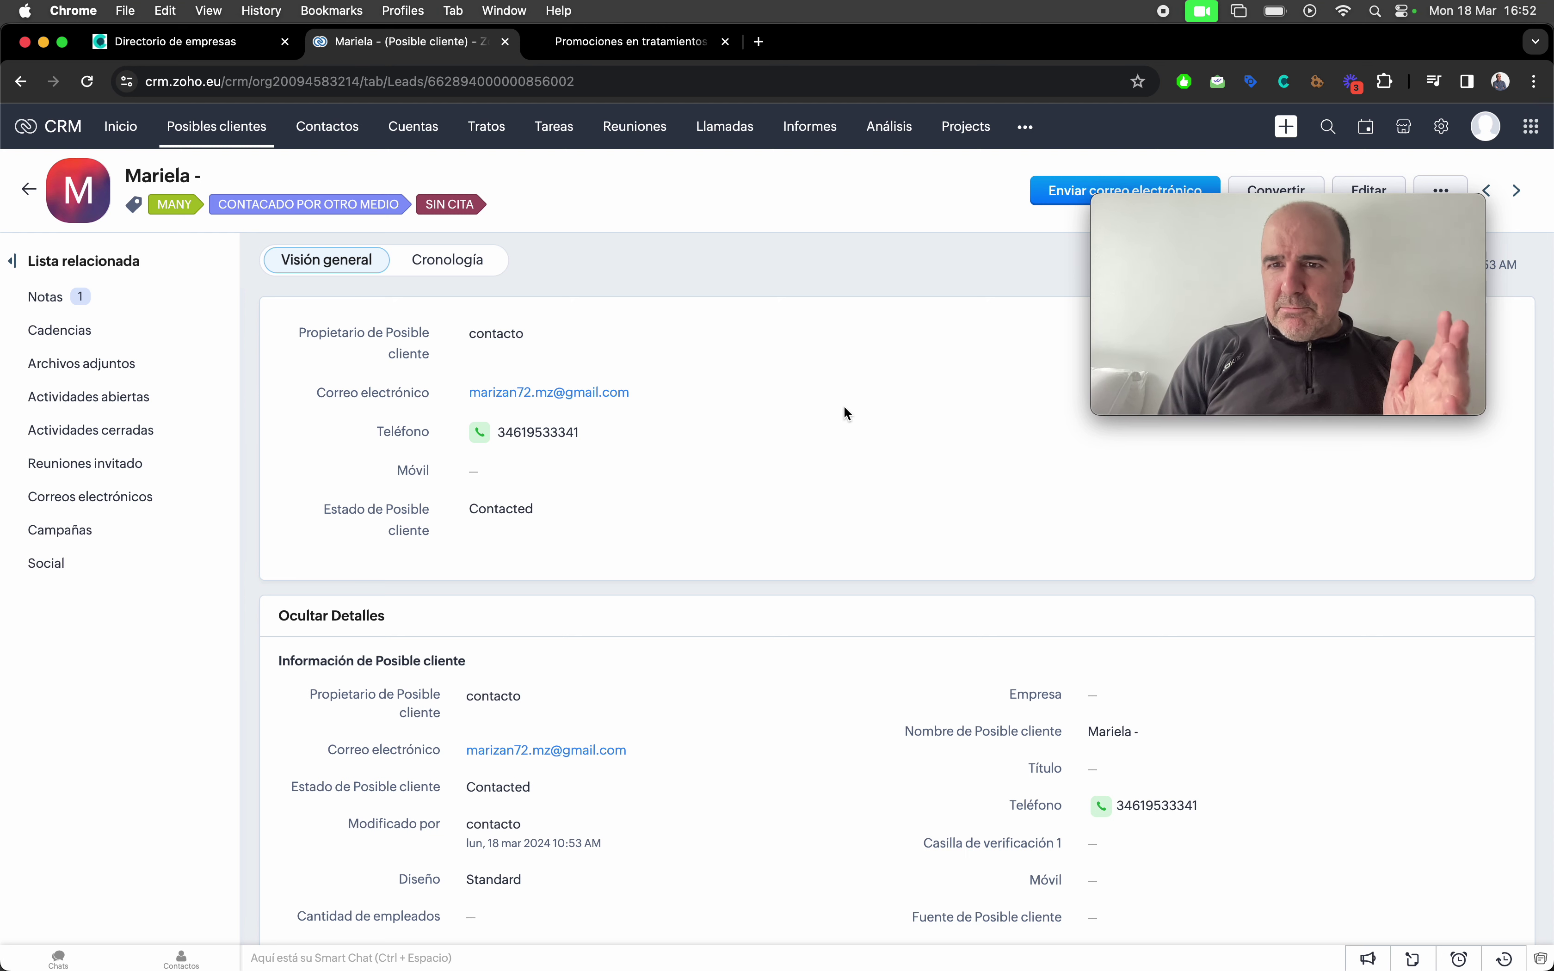
Open the lead's record for editing and open the page layout design of the Posibles clientes module.
mouse_move(1185, 216)
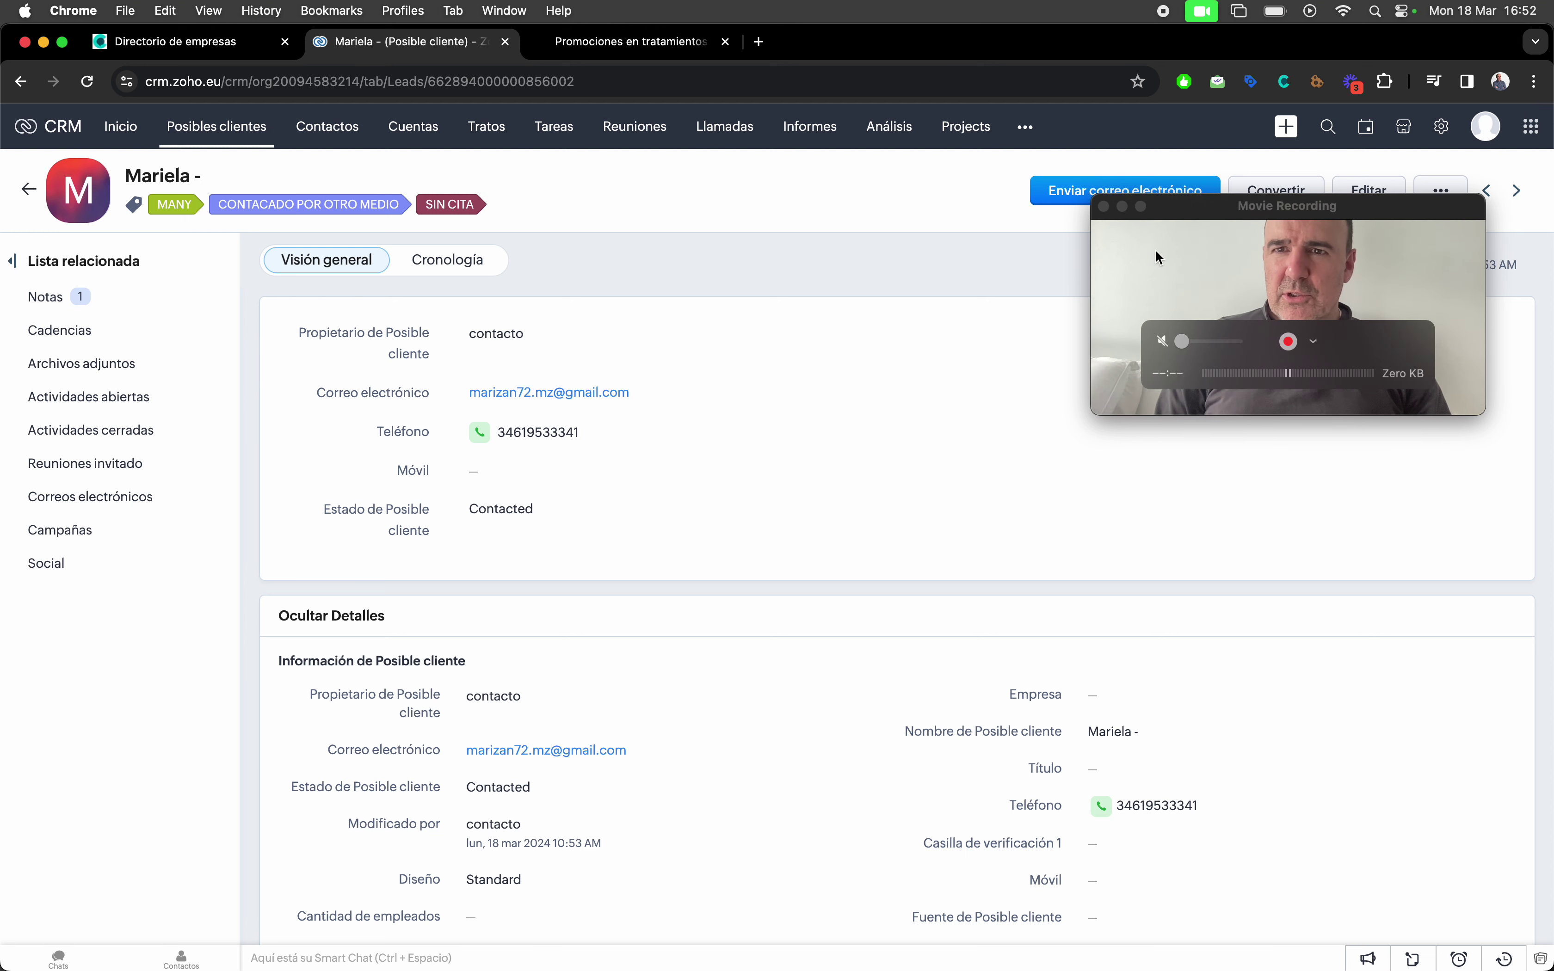
left_click_drag(1185, 217, 1204, 240)
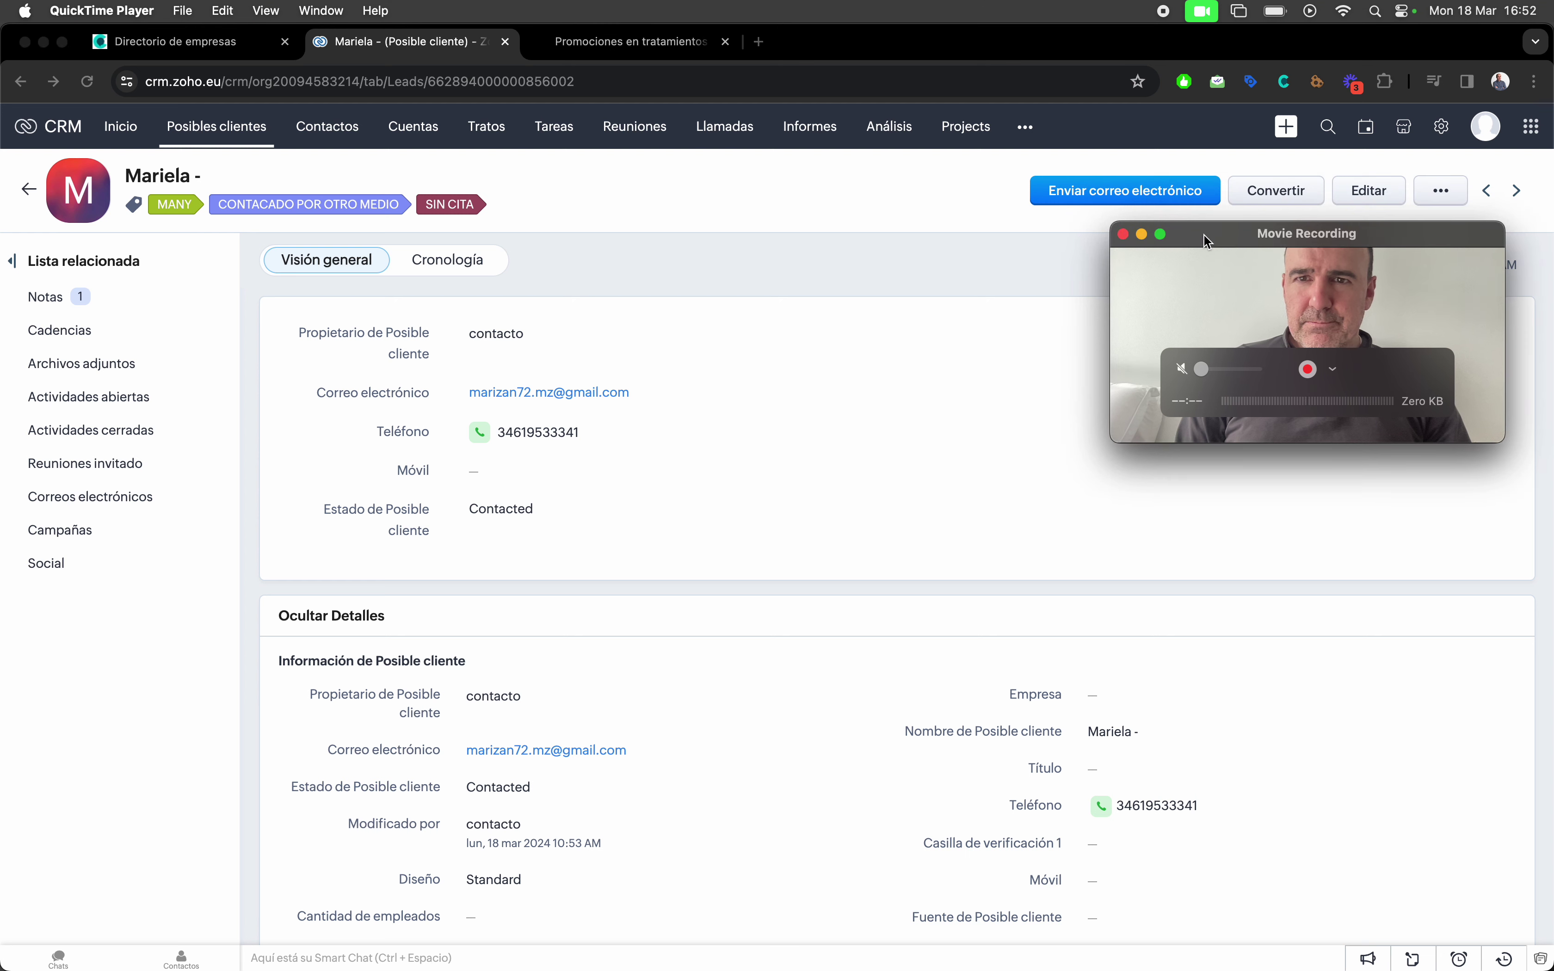
left_click(1379, 201)
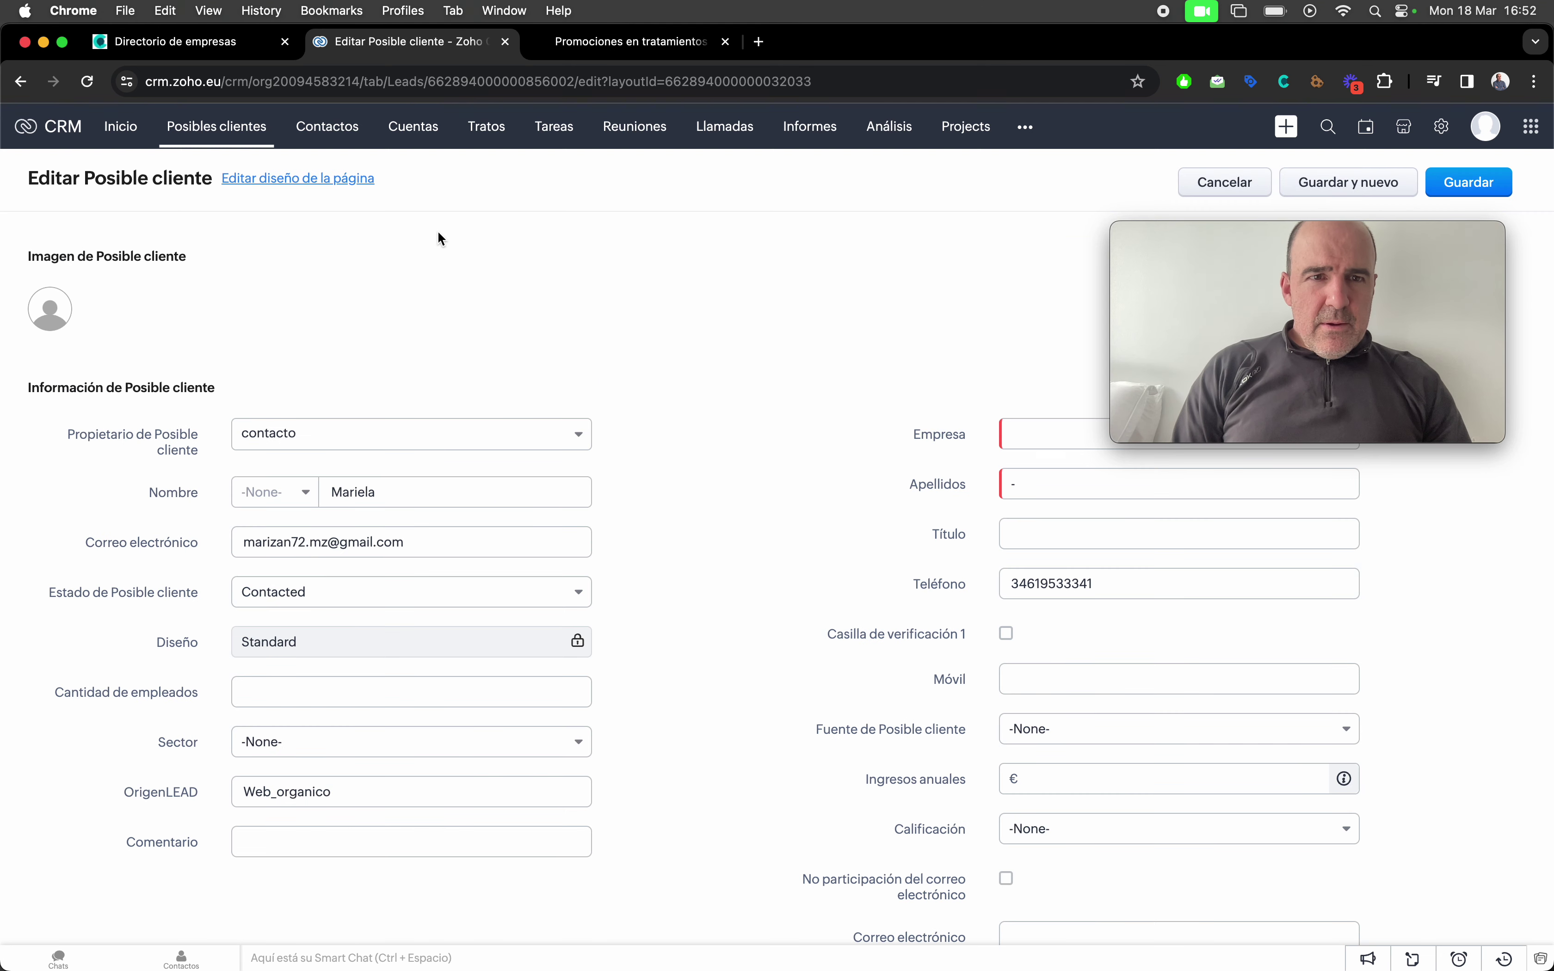
left_click(295, 180)
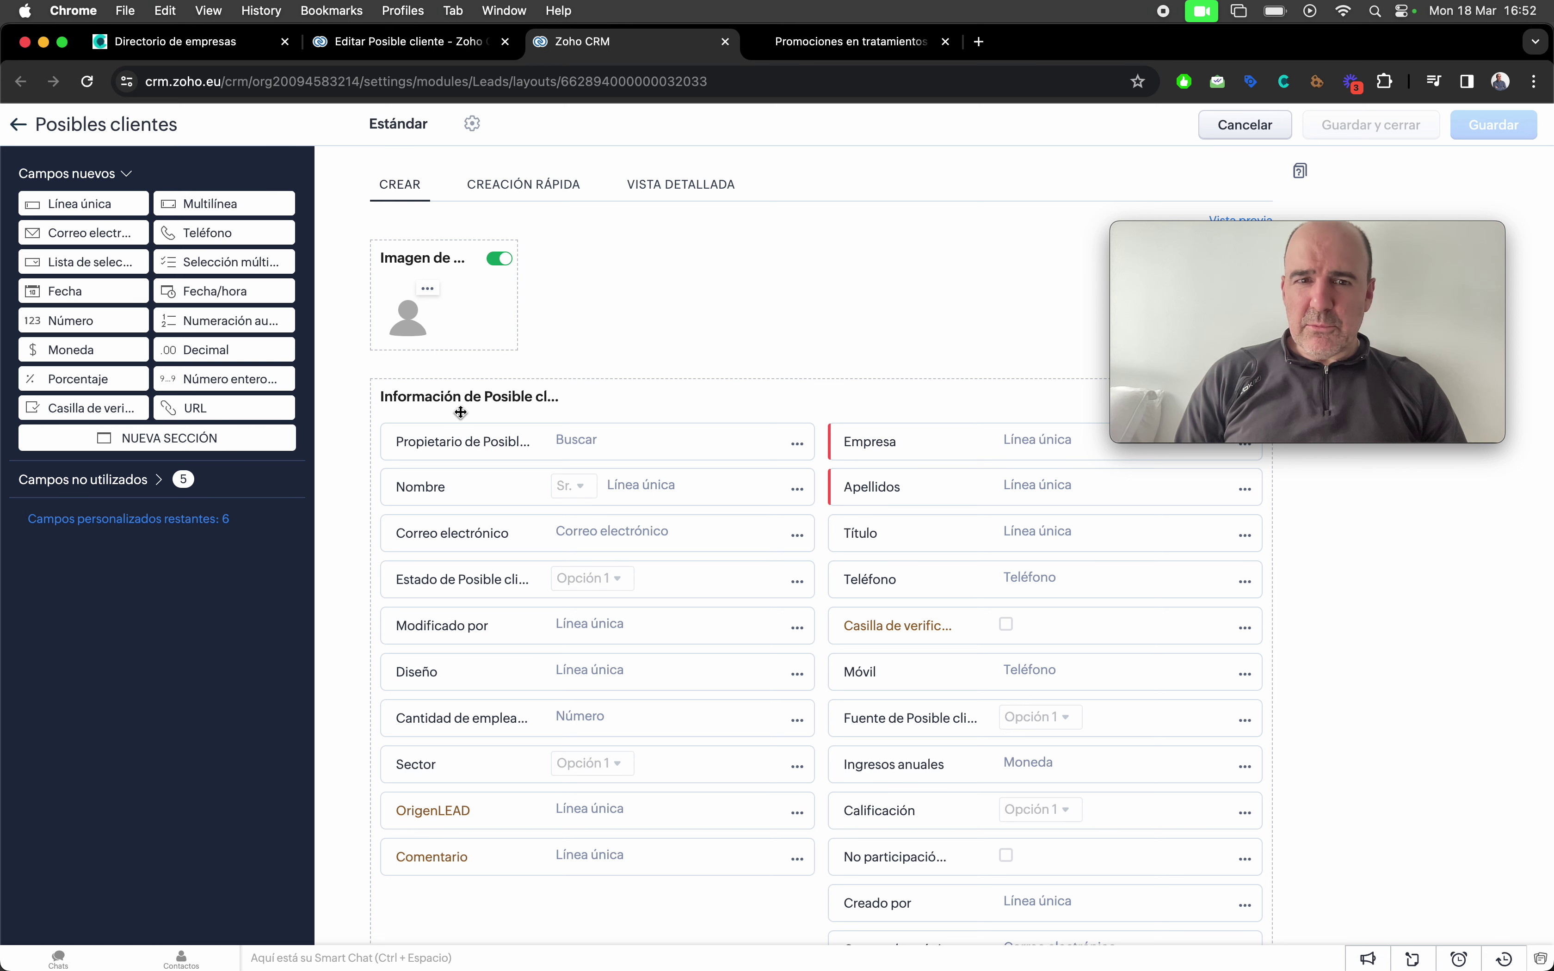
Examine the OrigenLEAD custom field's label in the Información de Posible cliente section of the layout.
left_click(450, 813)
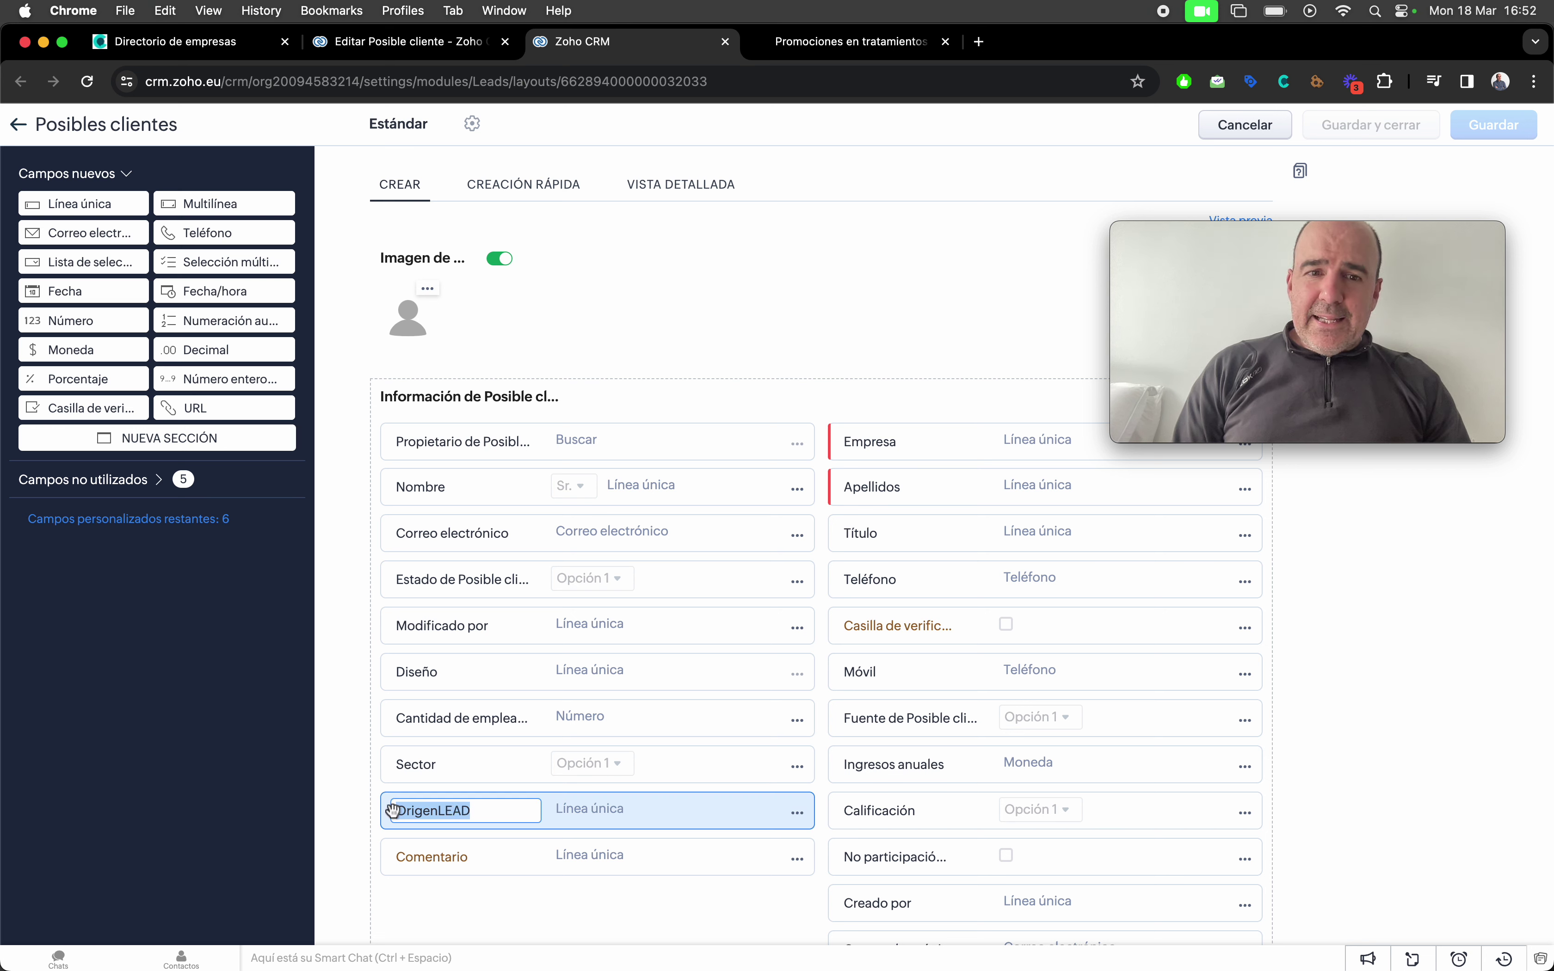
left_click(355, 808)
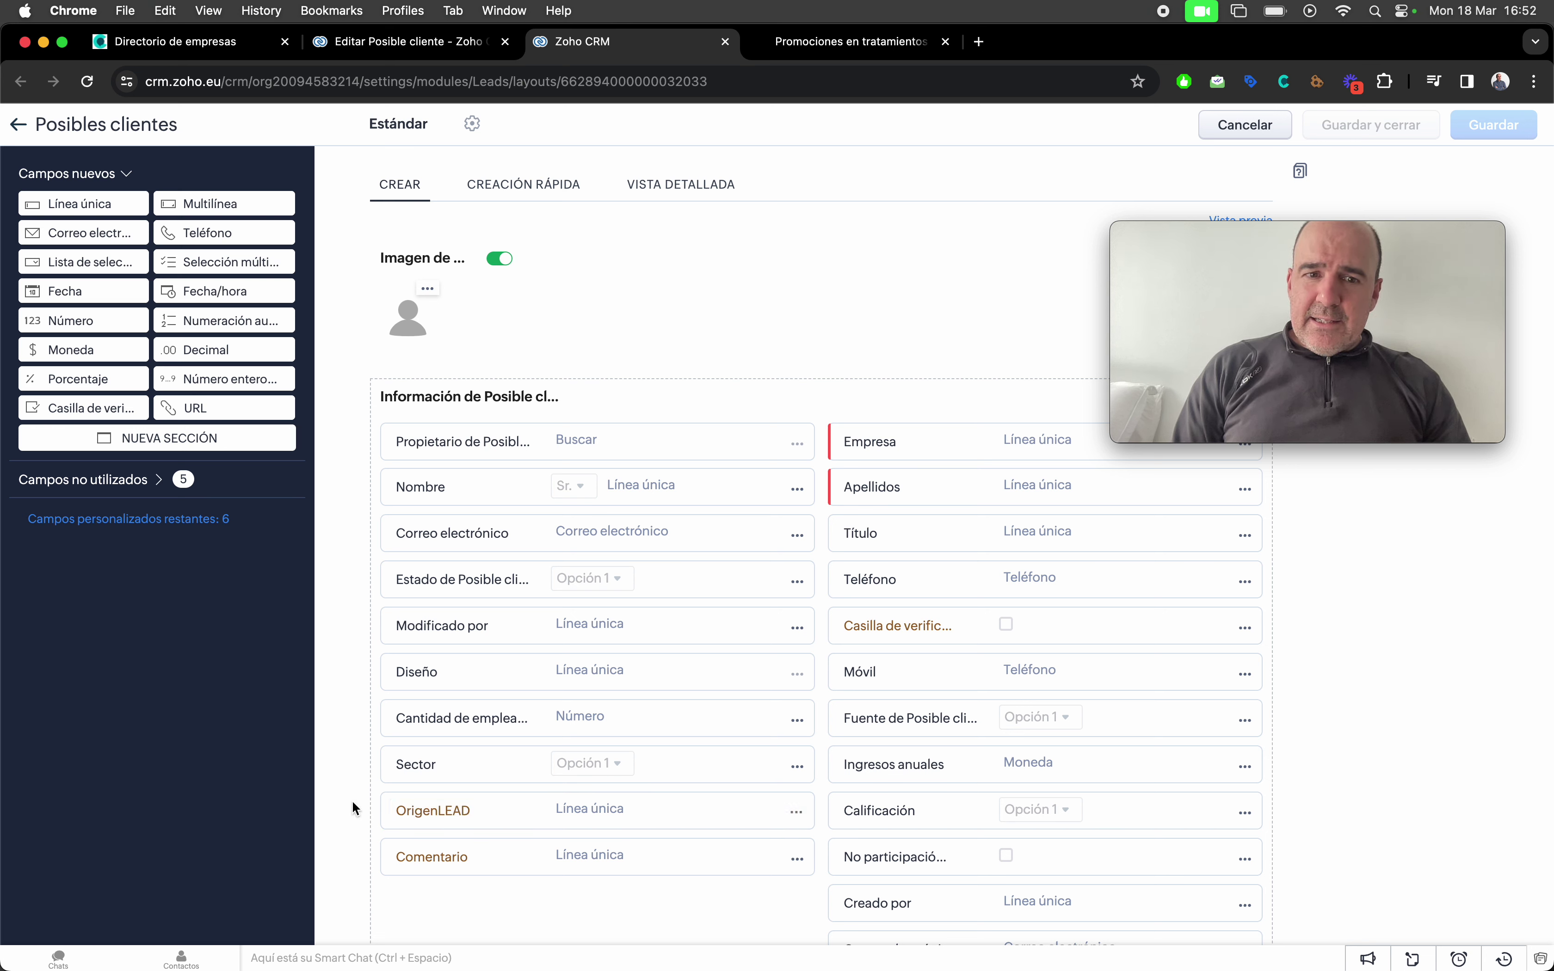
left_click(426, 815)
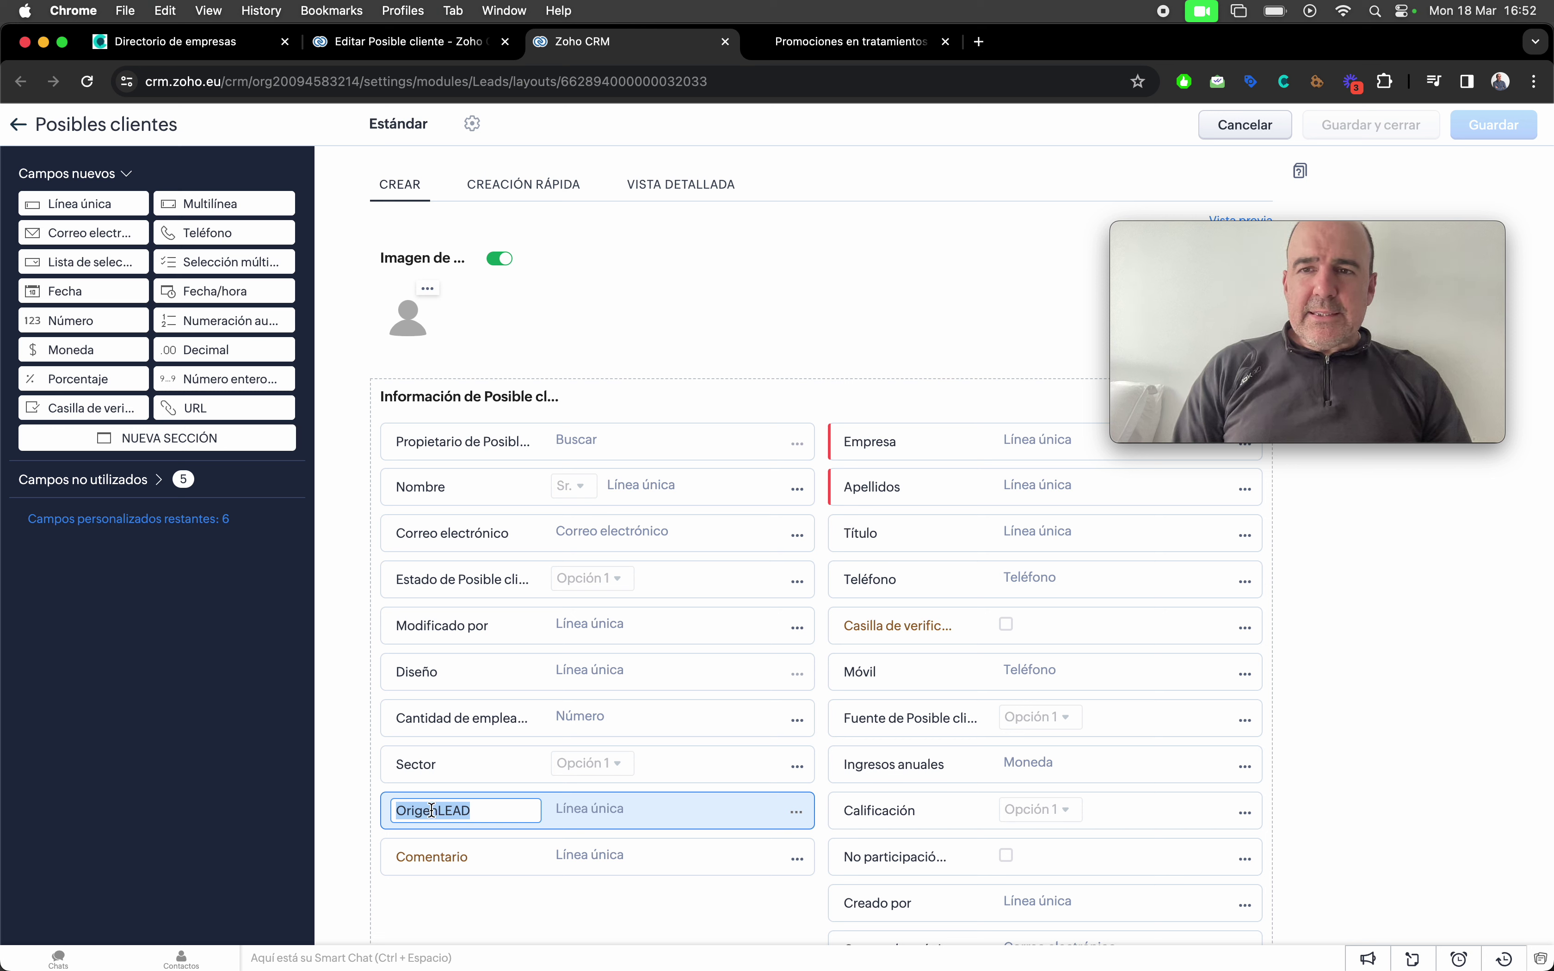
left_click(354, 792)
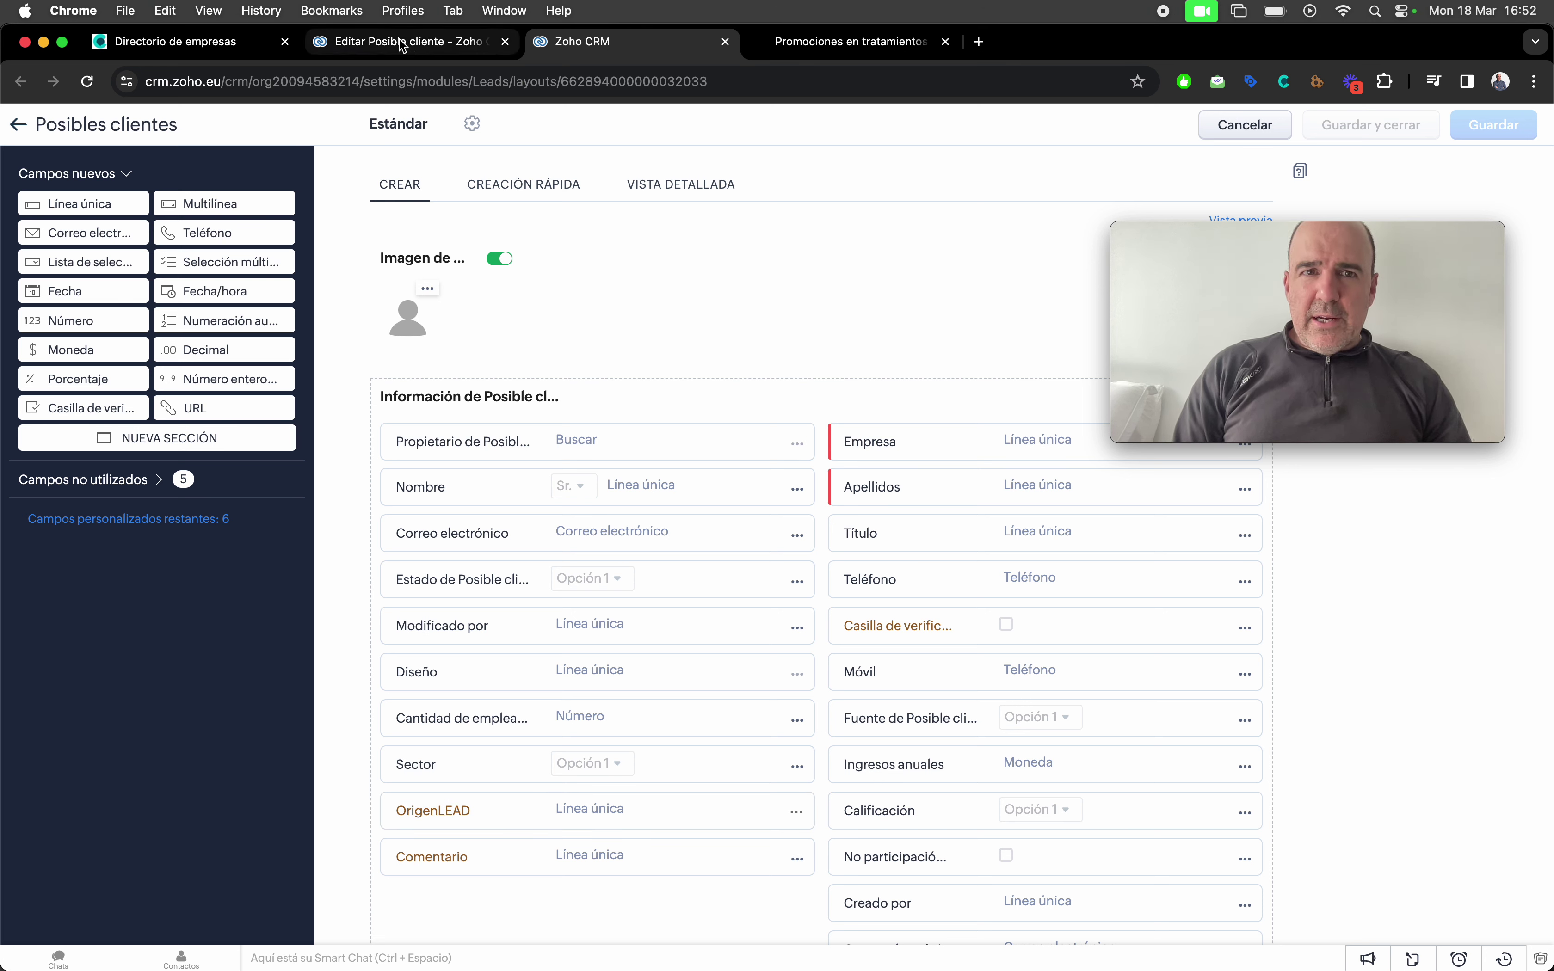
Switch to Tochat.be and open the form of the Adelgar agent in the Promociones Adelgar widget.
left_click(231, 43)
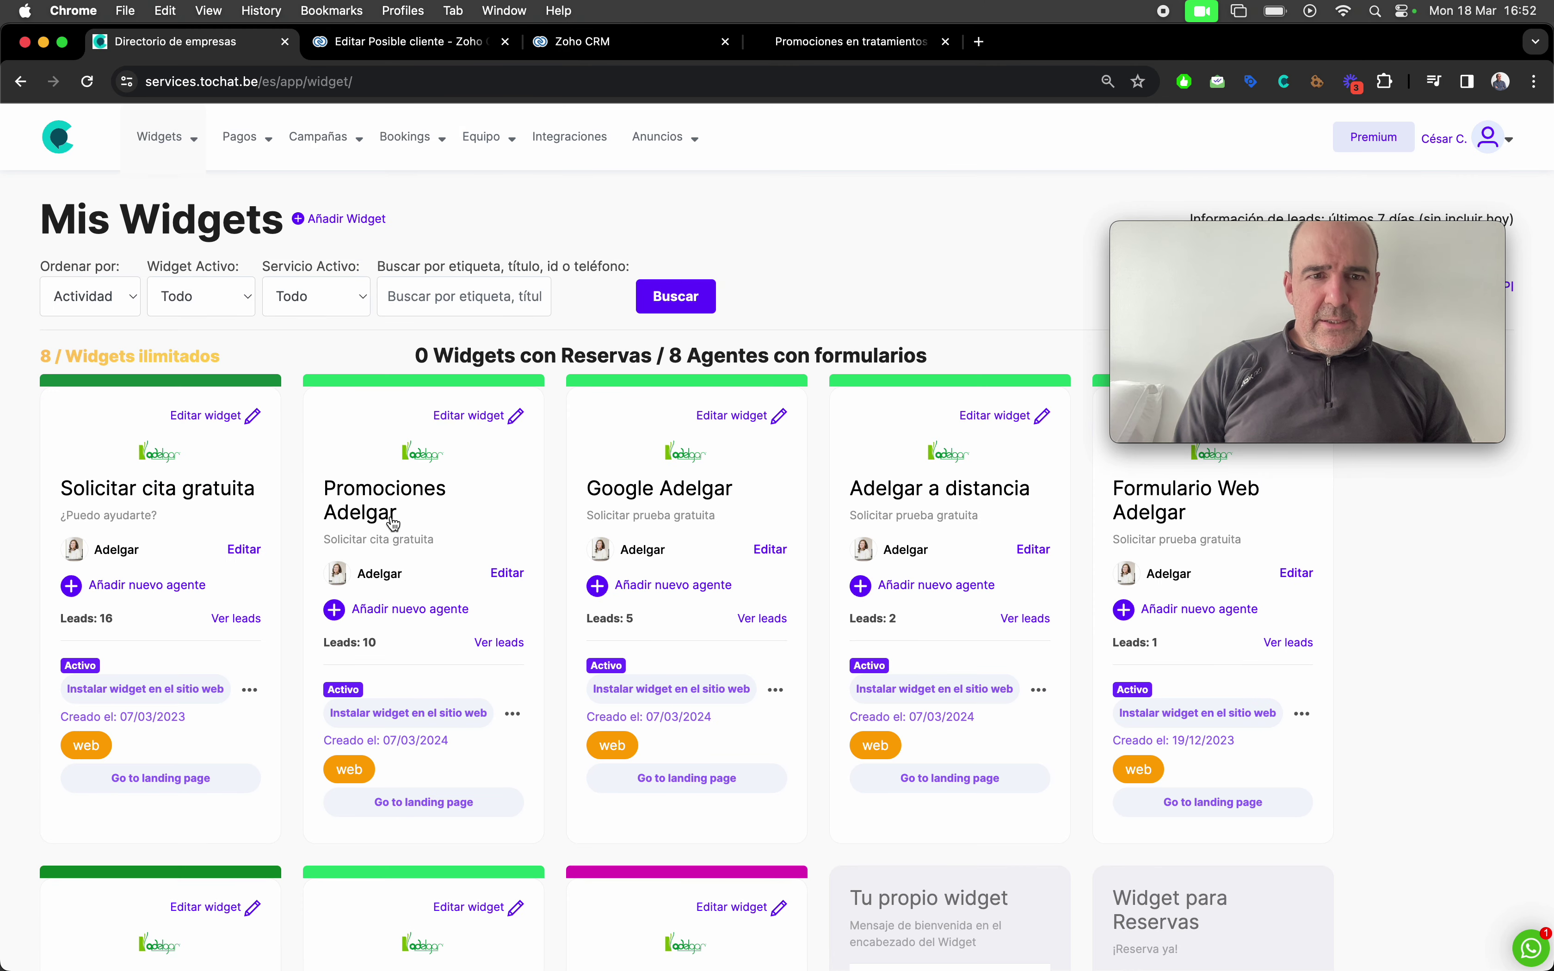
left_click(379, 505)
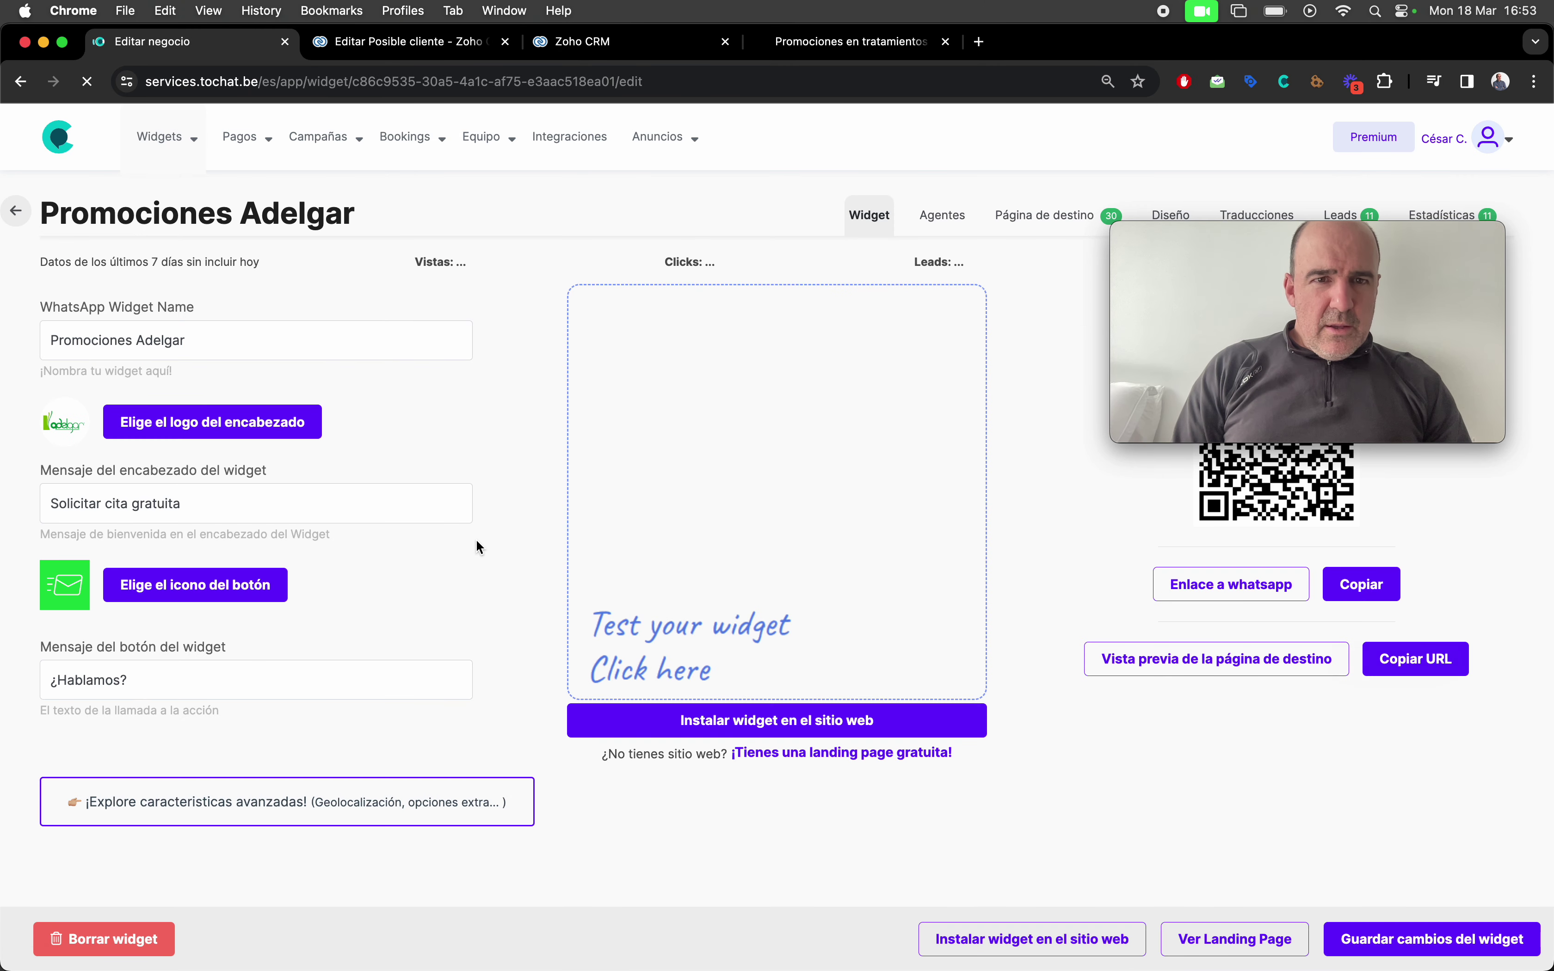
left_click(941, 221)
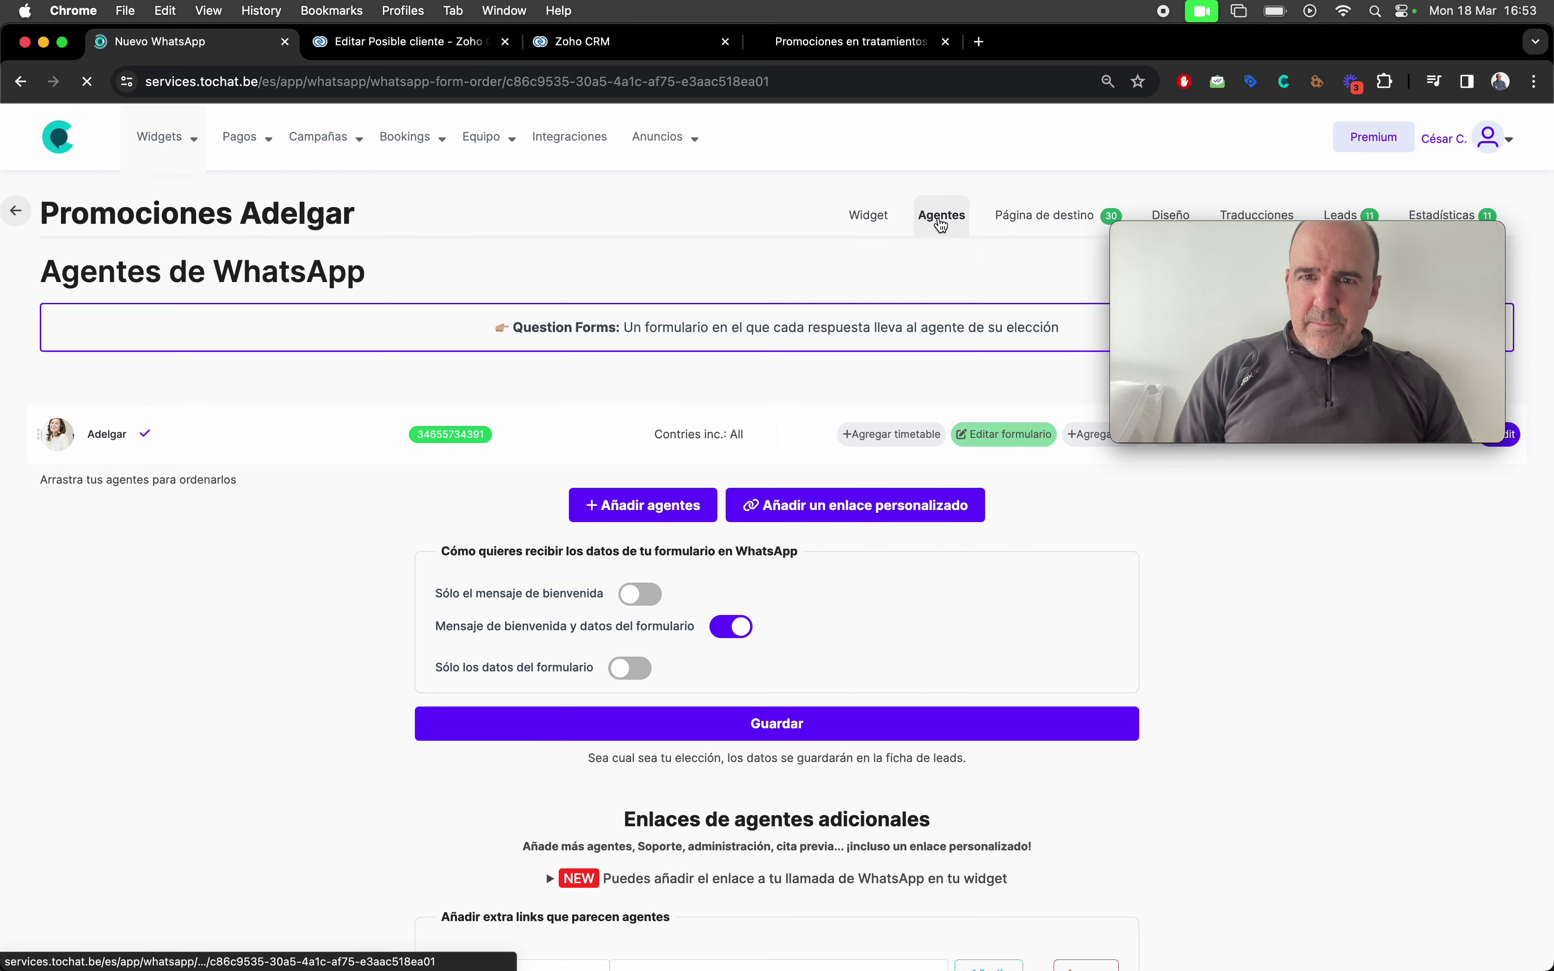
left_click(1020, 440)
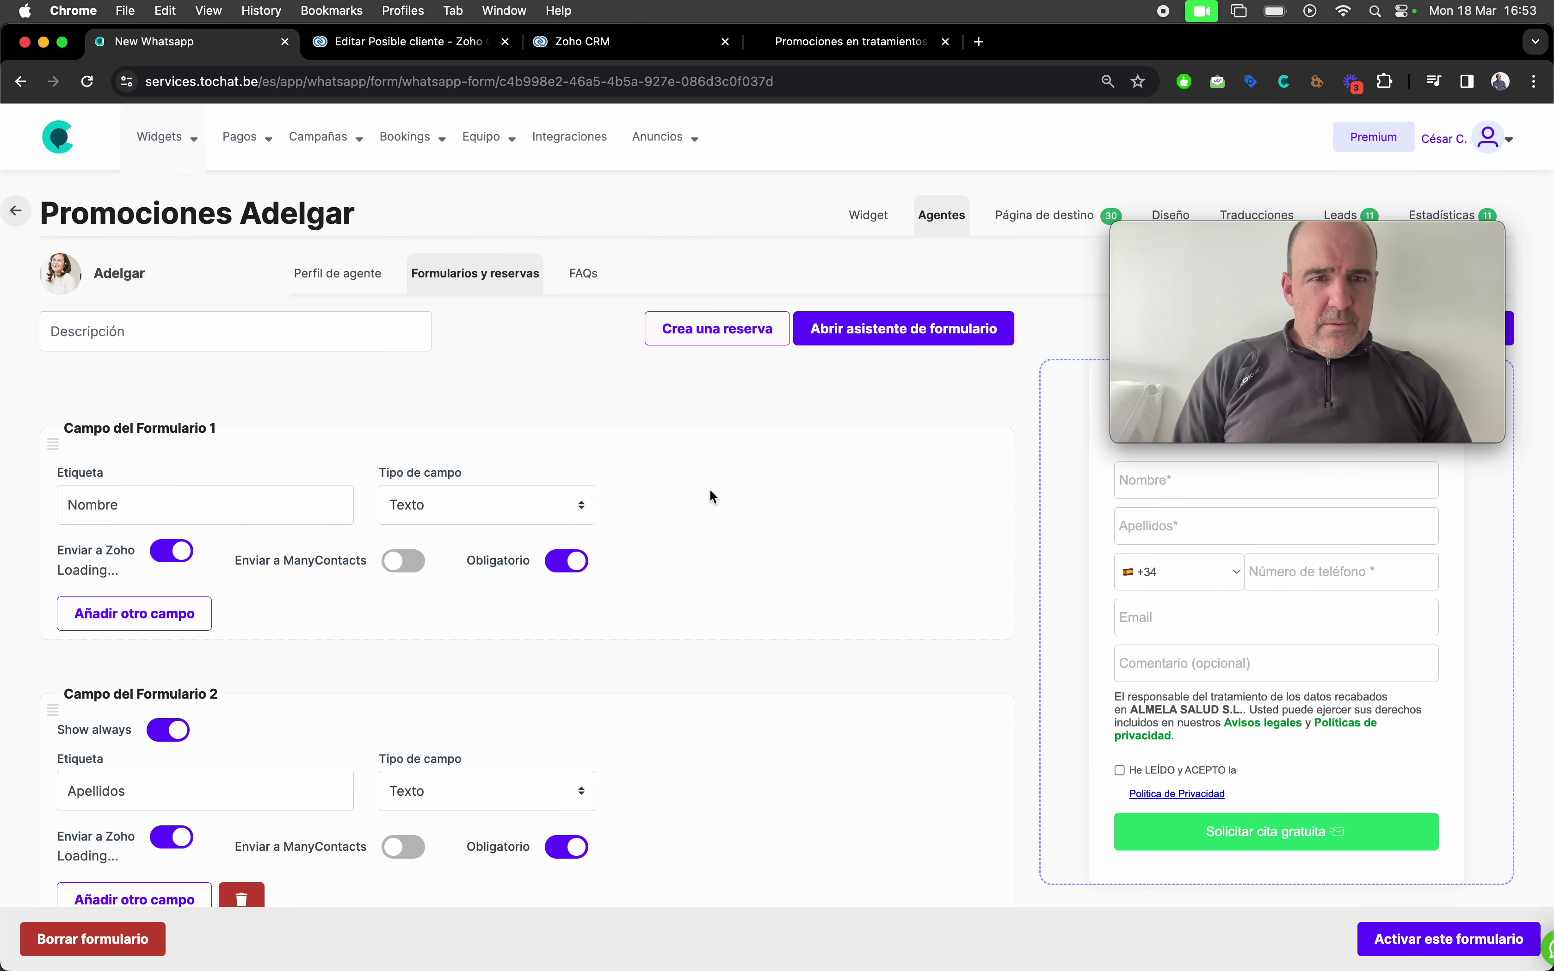
Examine the hidden Origen Lead field of the form and the OrigenLEAD custom field name it sends to Zoho.
scroll(711, 496, "down", 15)
scroll(711, 496, "down", 15)
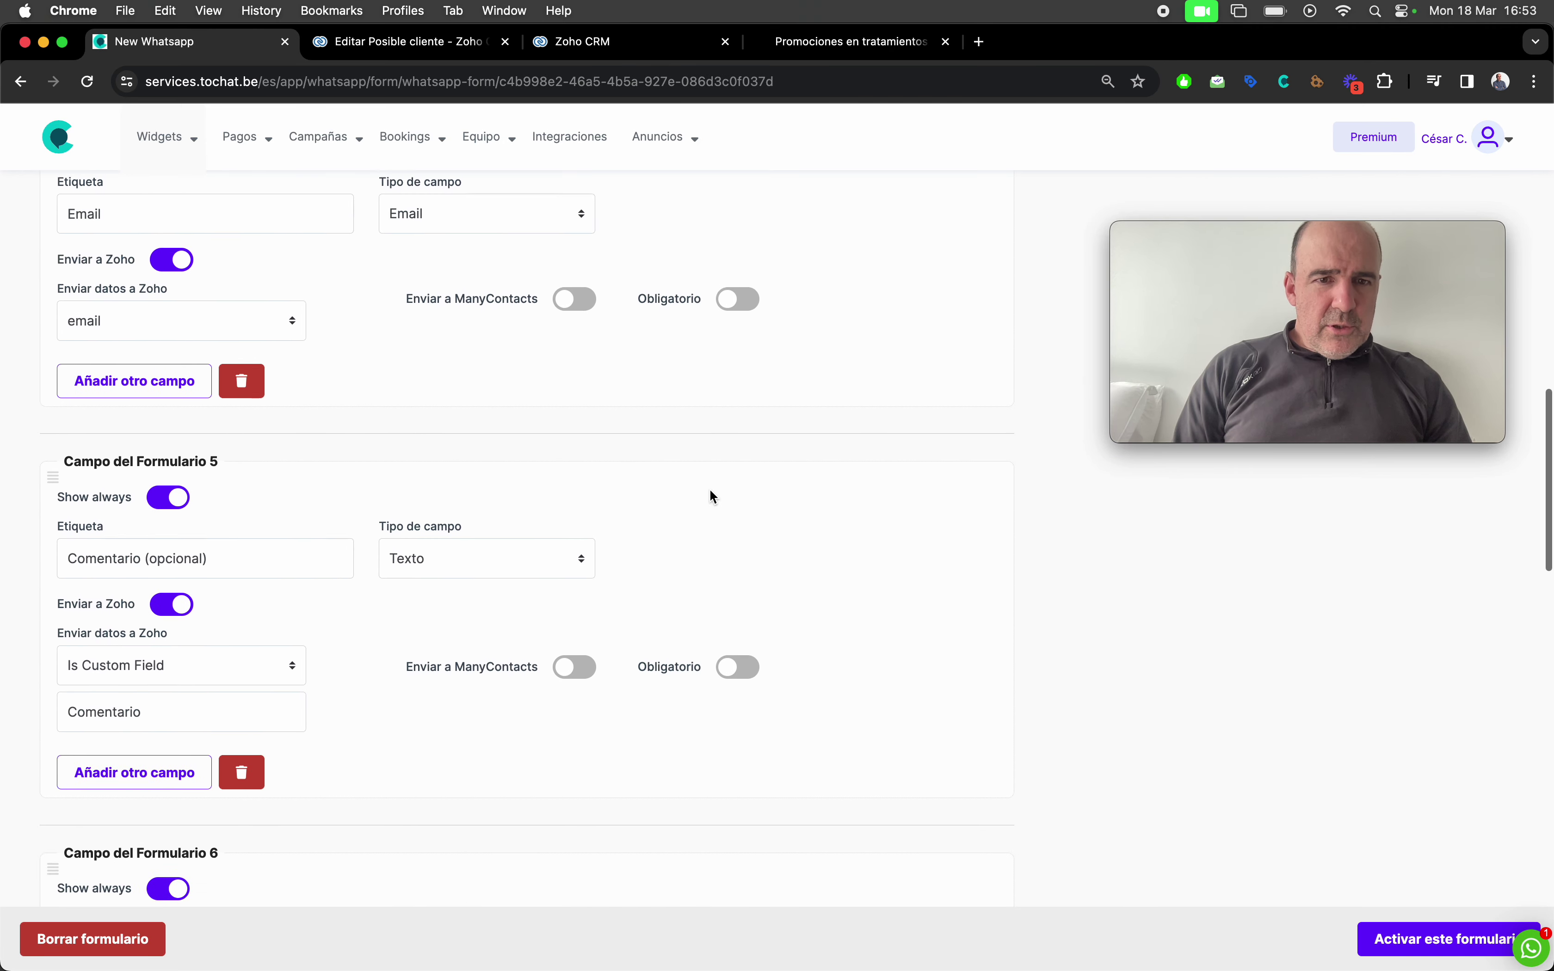
scroll(710, 496, "down", 10)
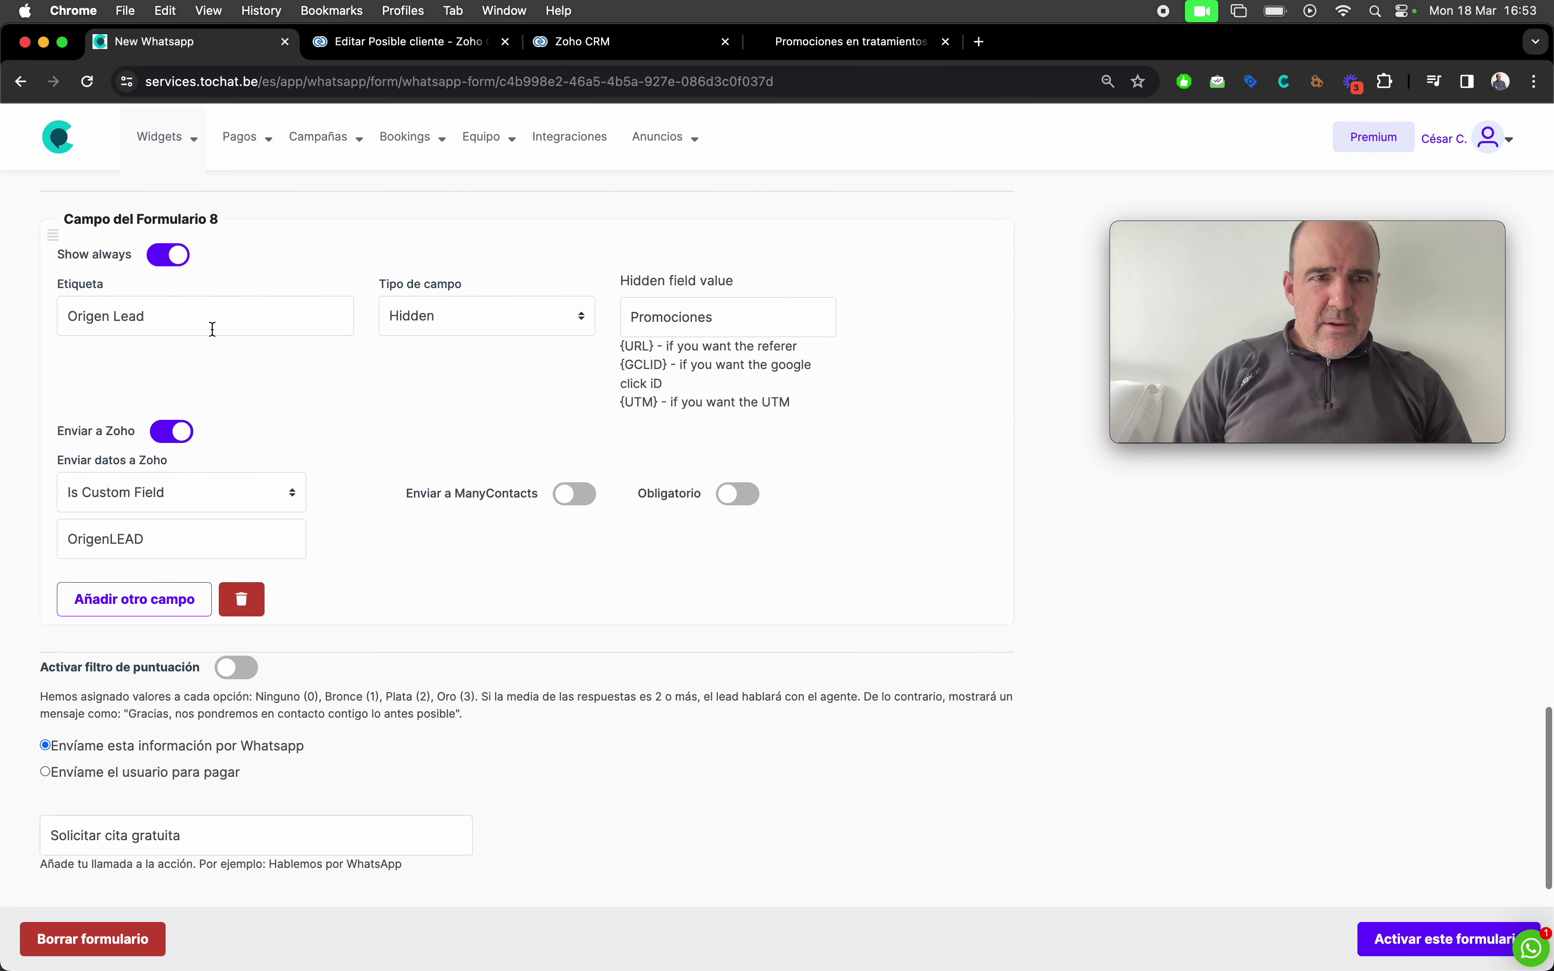
left_click_drag(180, 318, 53, 321)
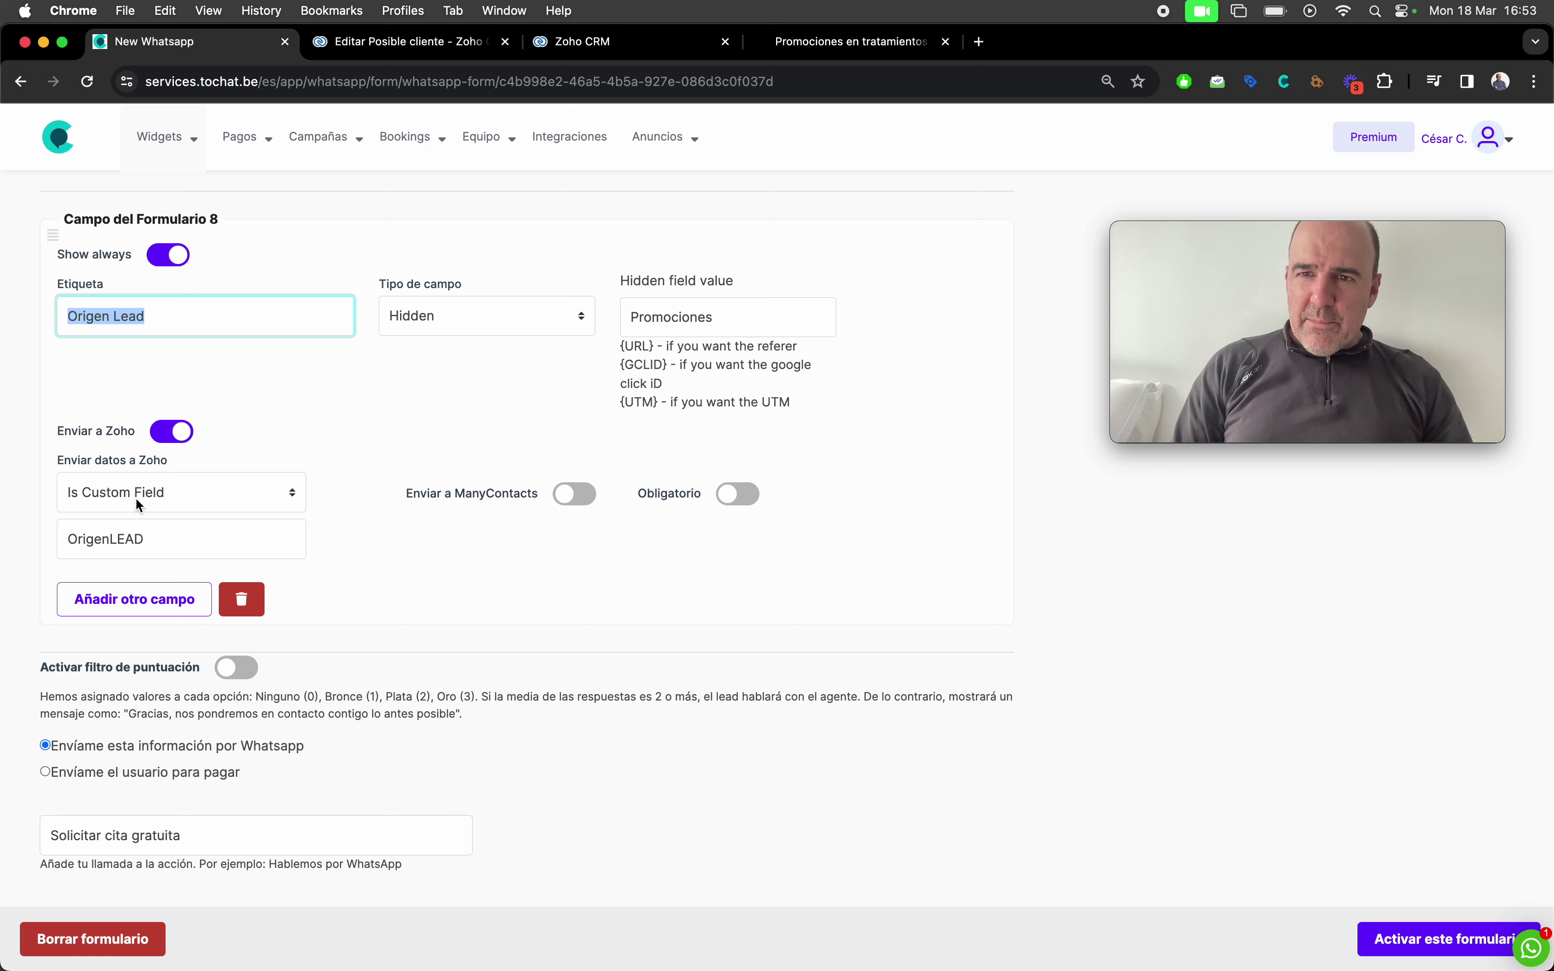
left_click(109, 539)
double_click(109, 540)
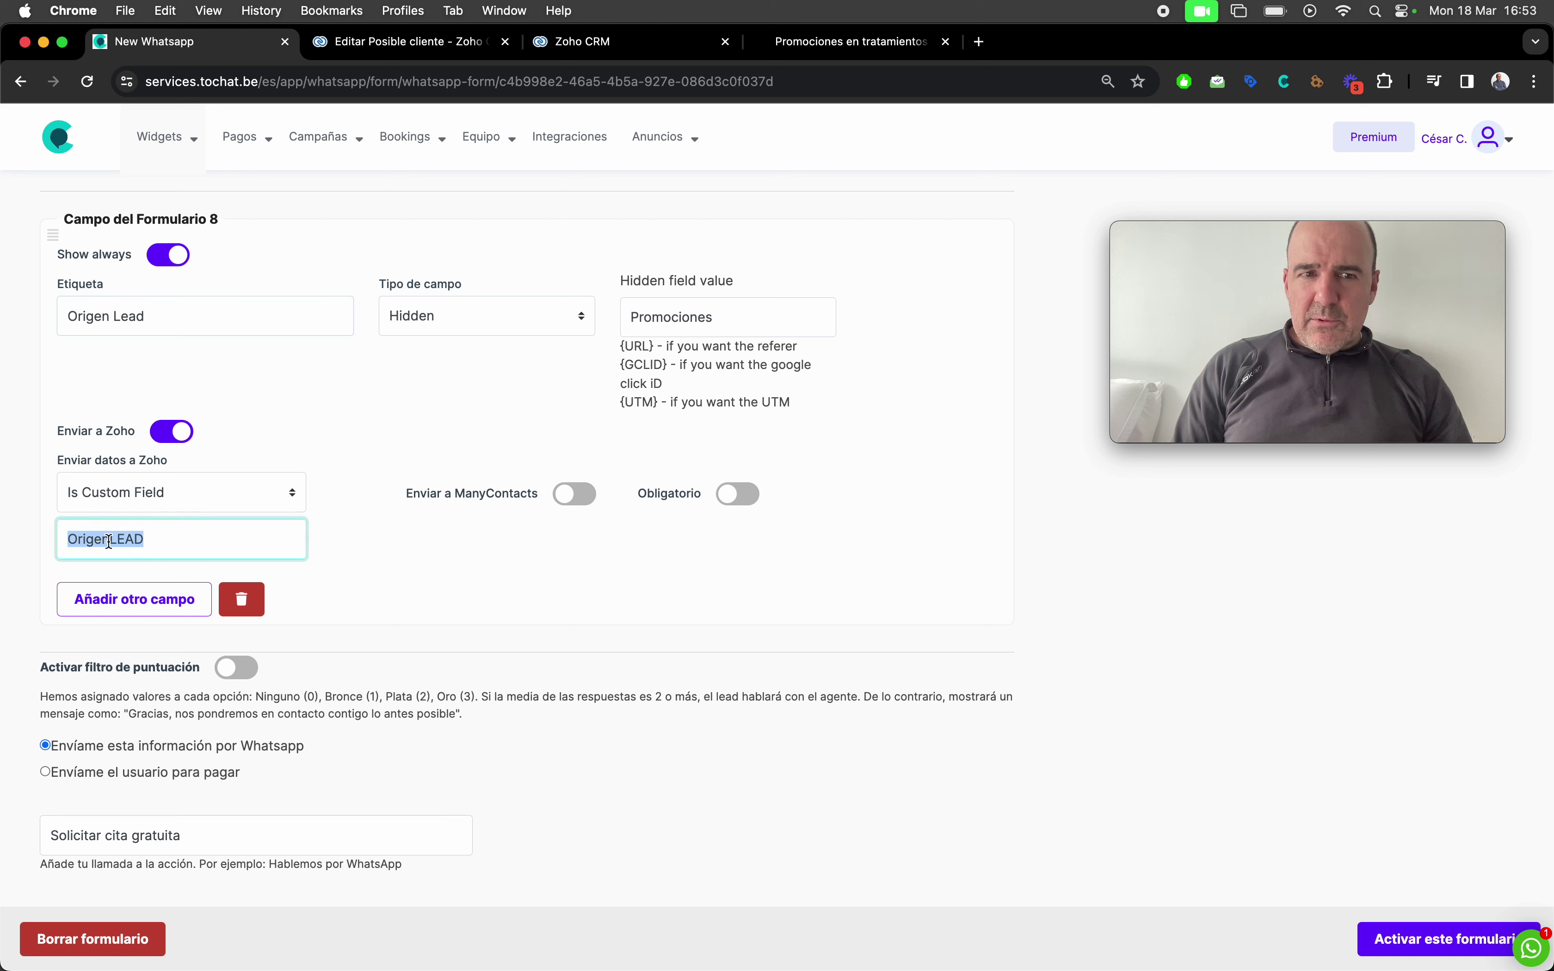
left_click(109, 540)
left_click(382, 578)
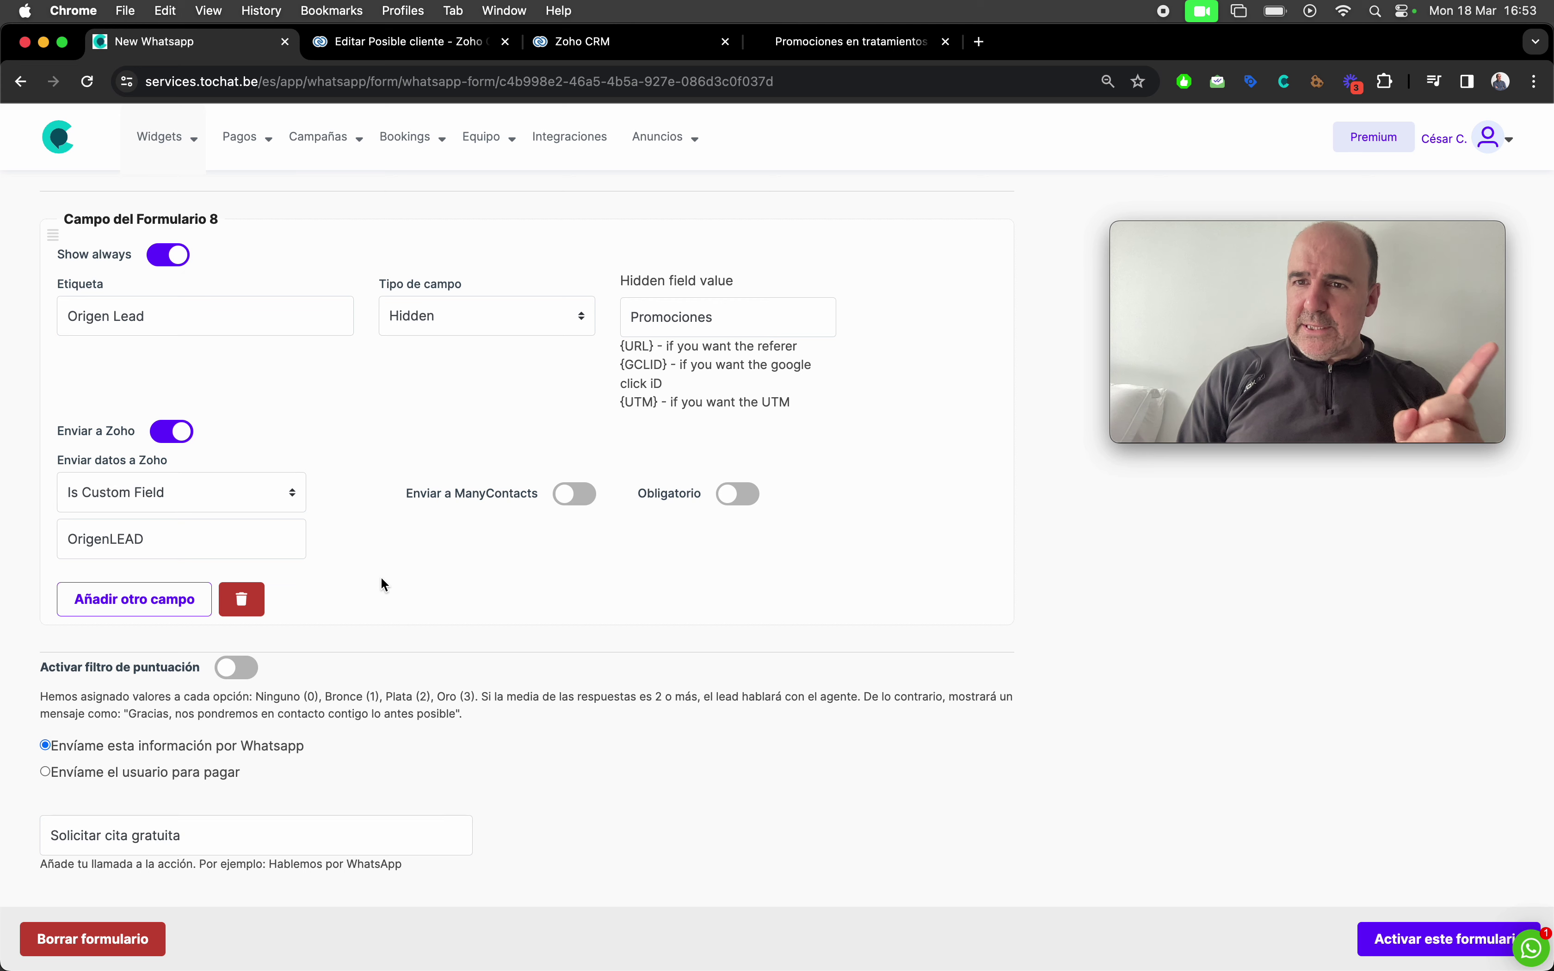
View the Zoho destination options of the form's Email field, leaving email selected.
scroll(364, 493, "up", 15)
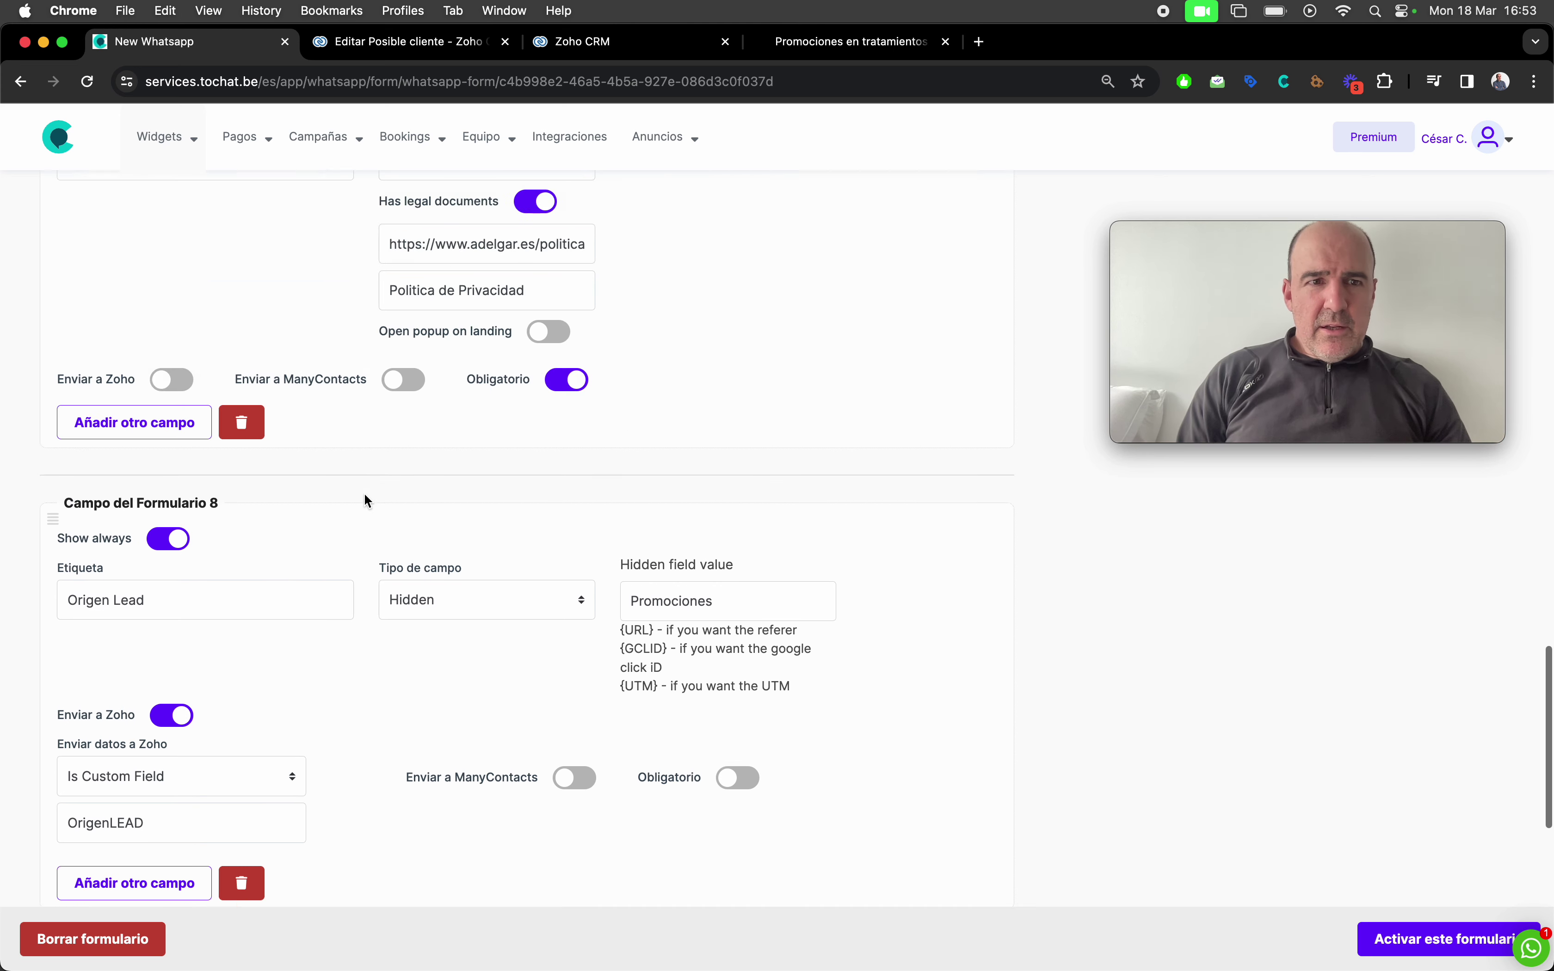
scroll(366, 500, "up", 15)
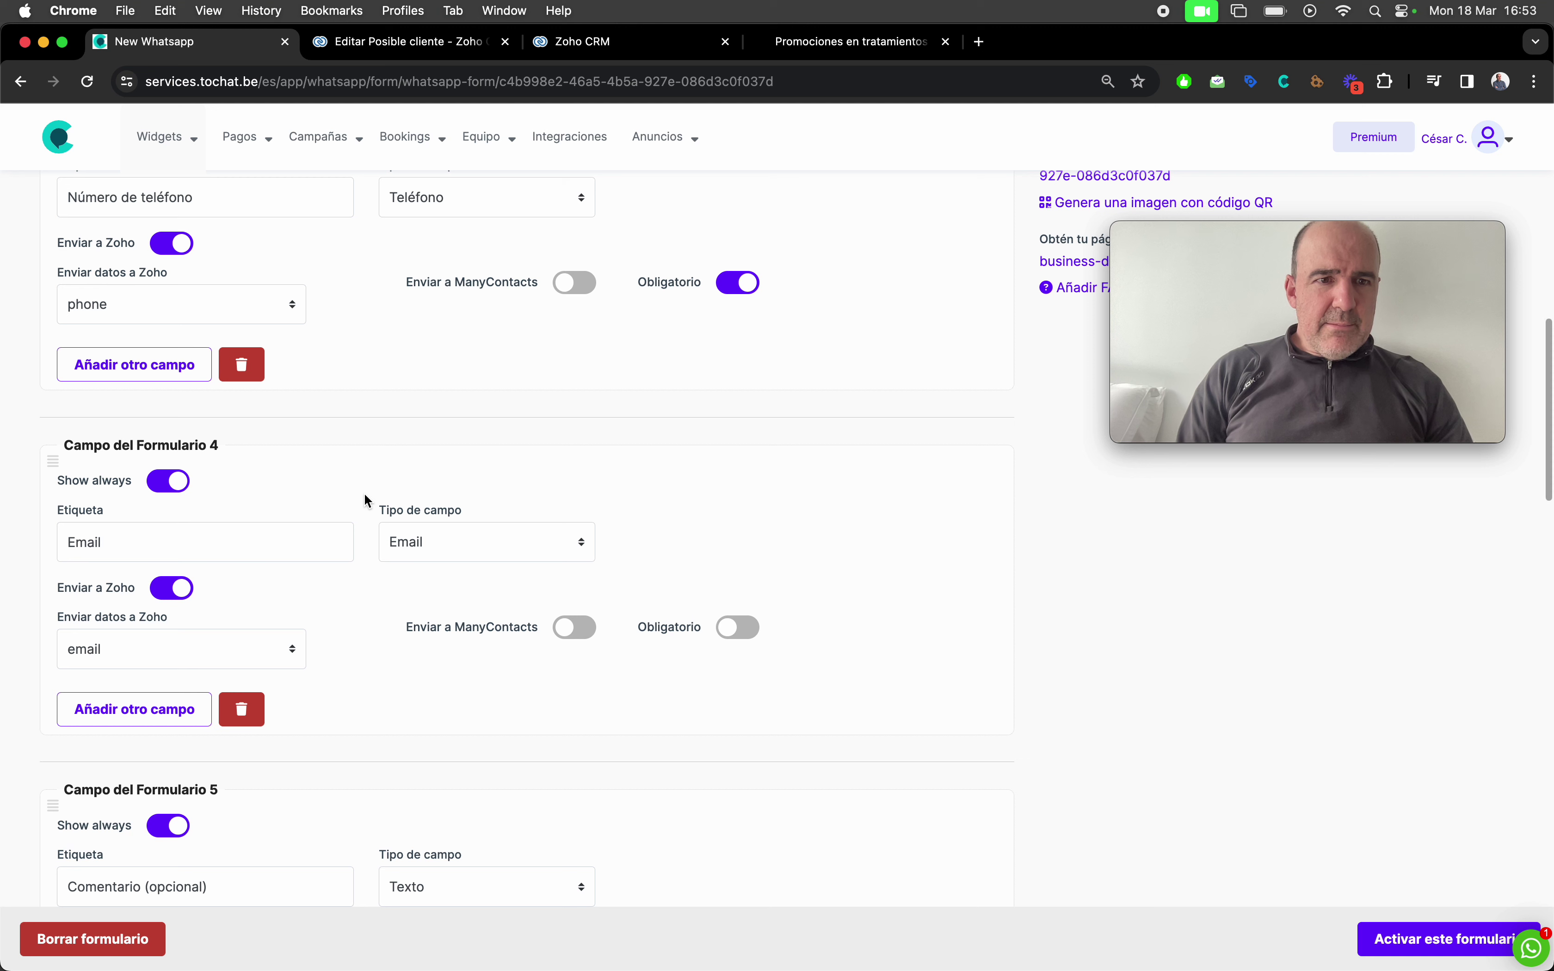
left_click(193, 646)
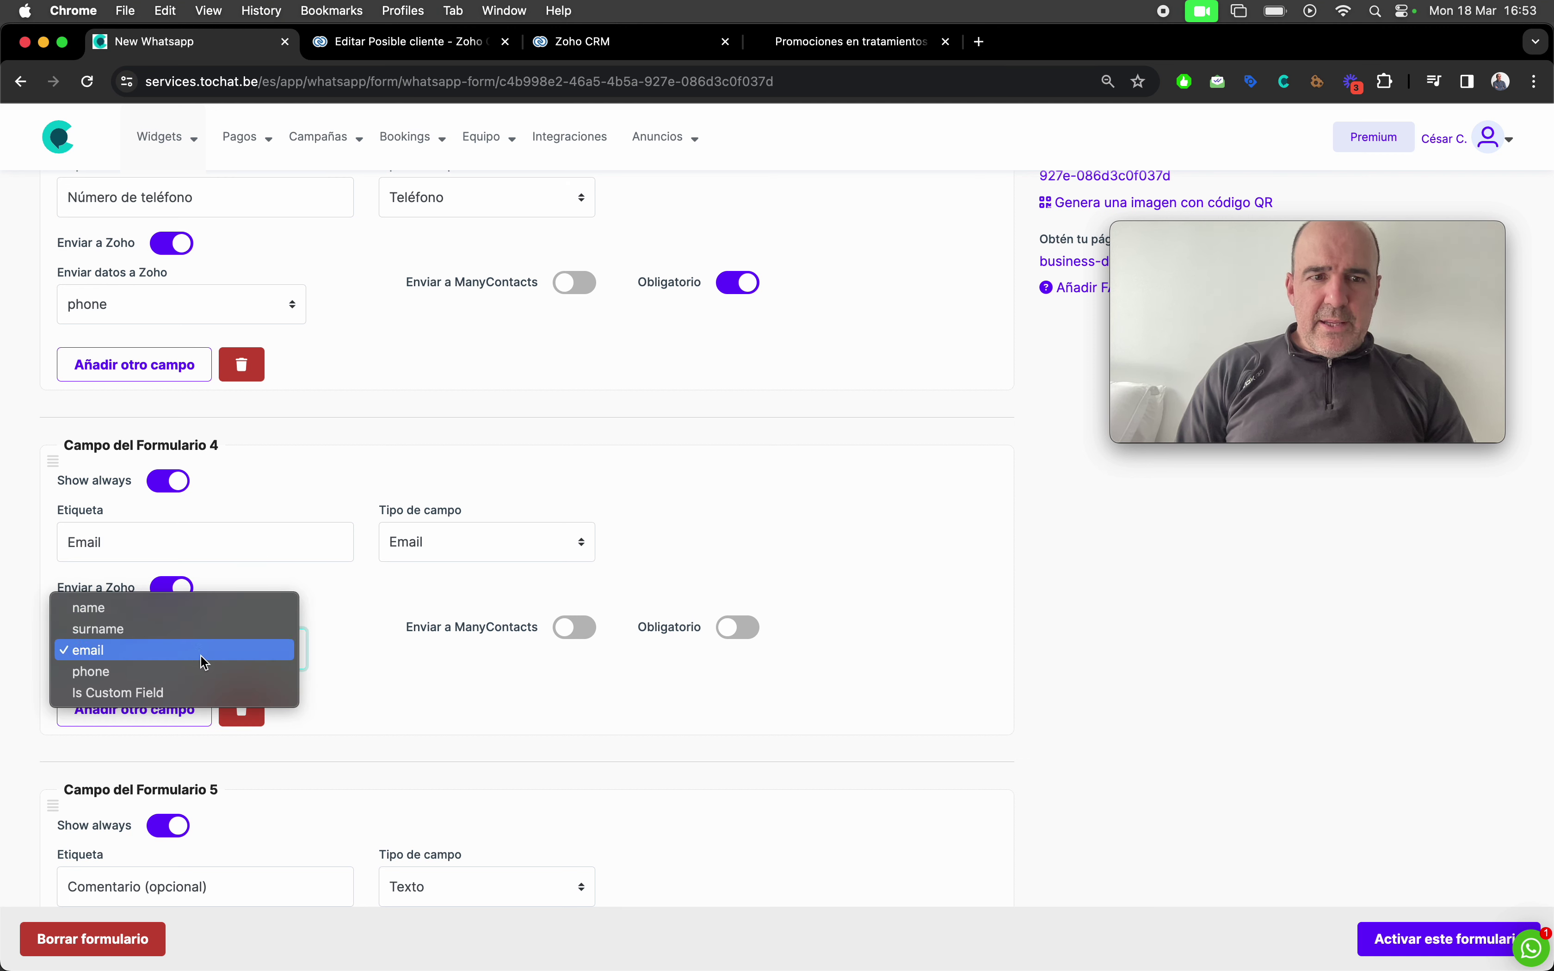
left_click(418, 694)
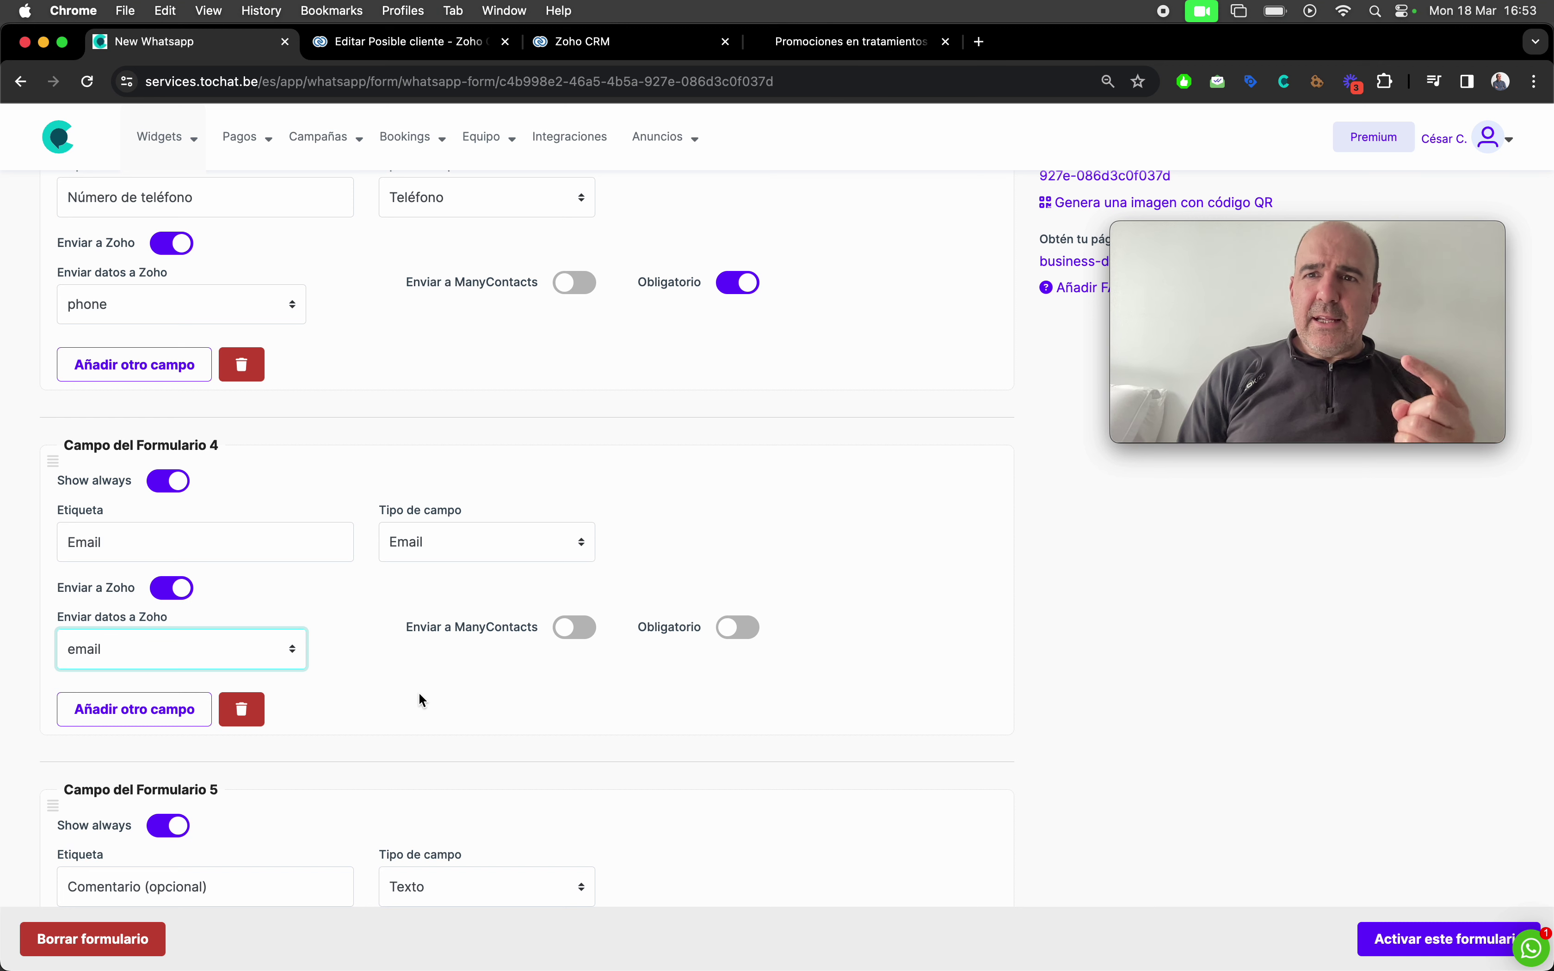
Review the Origen Lead field's Zoho destination options, keeping Is Custom Field, and highlight its custom field name.
scroll(422, 699, "down", 15)
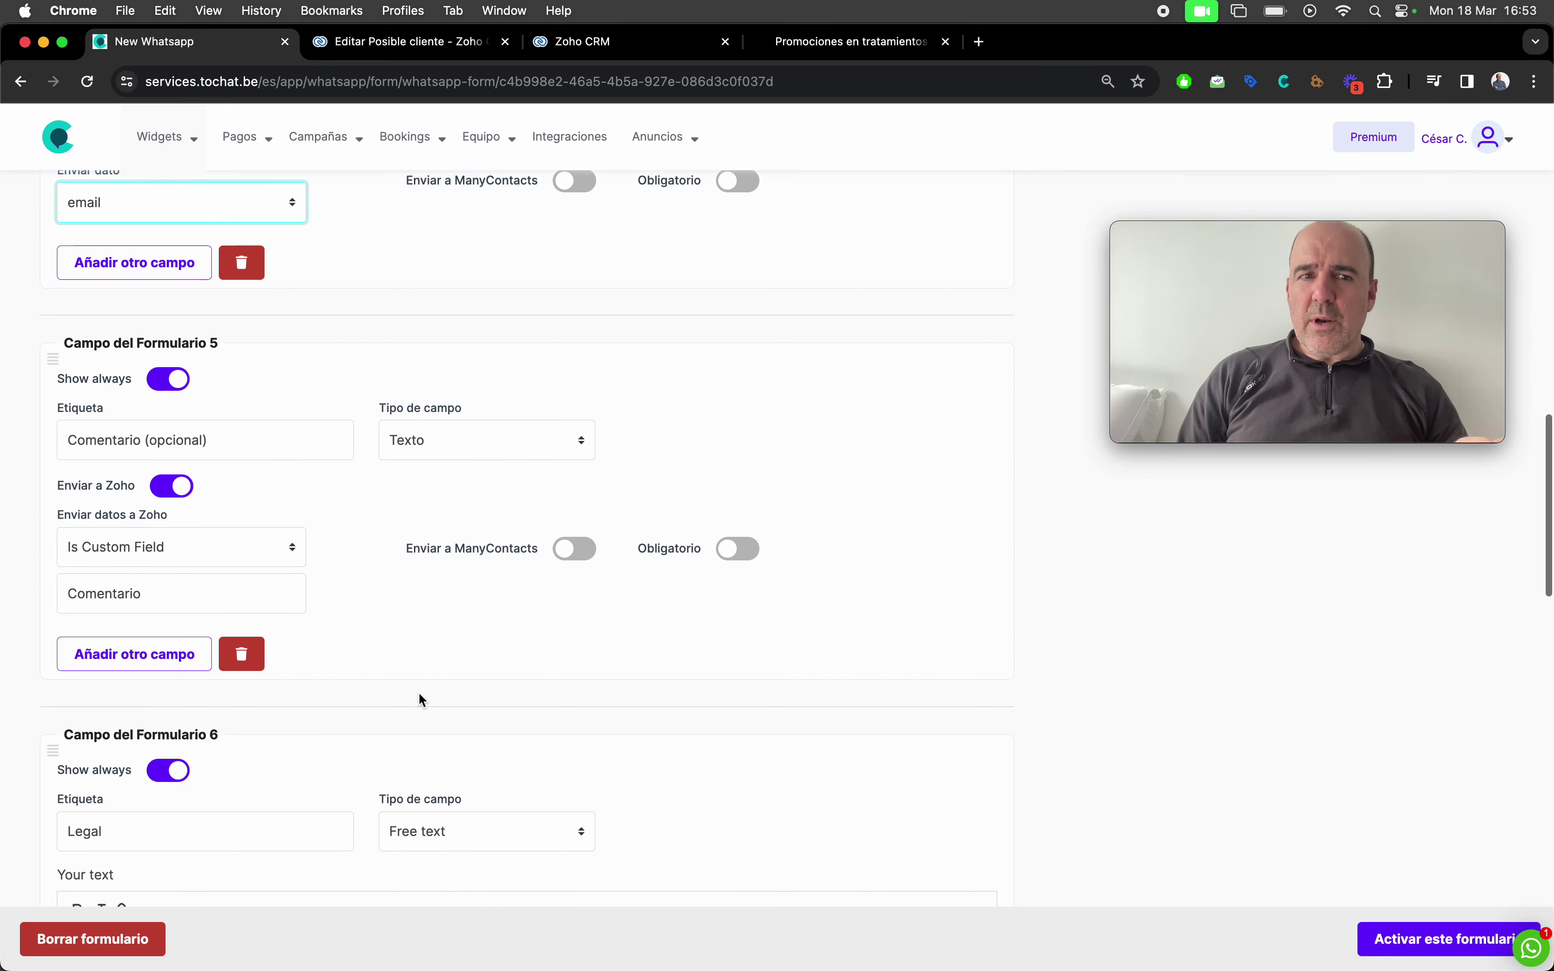
scroll(420, 699, "down", 15)
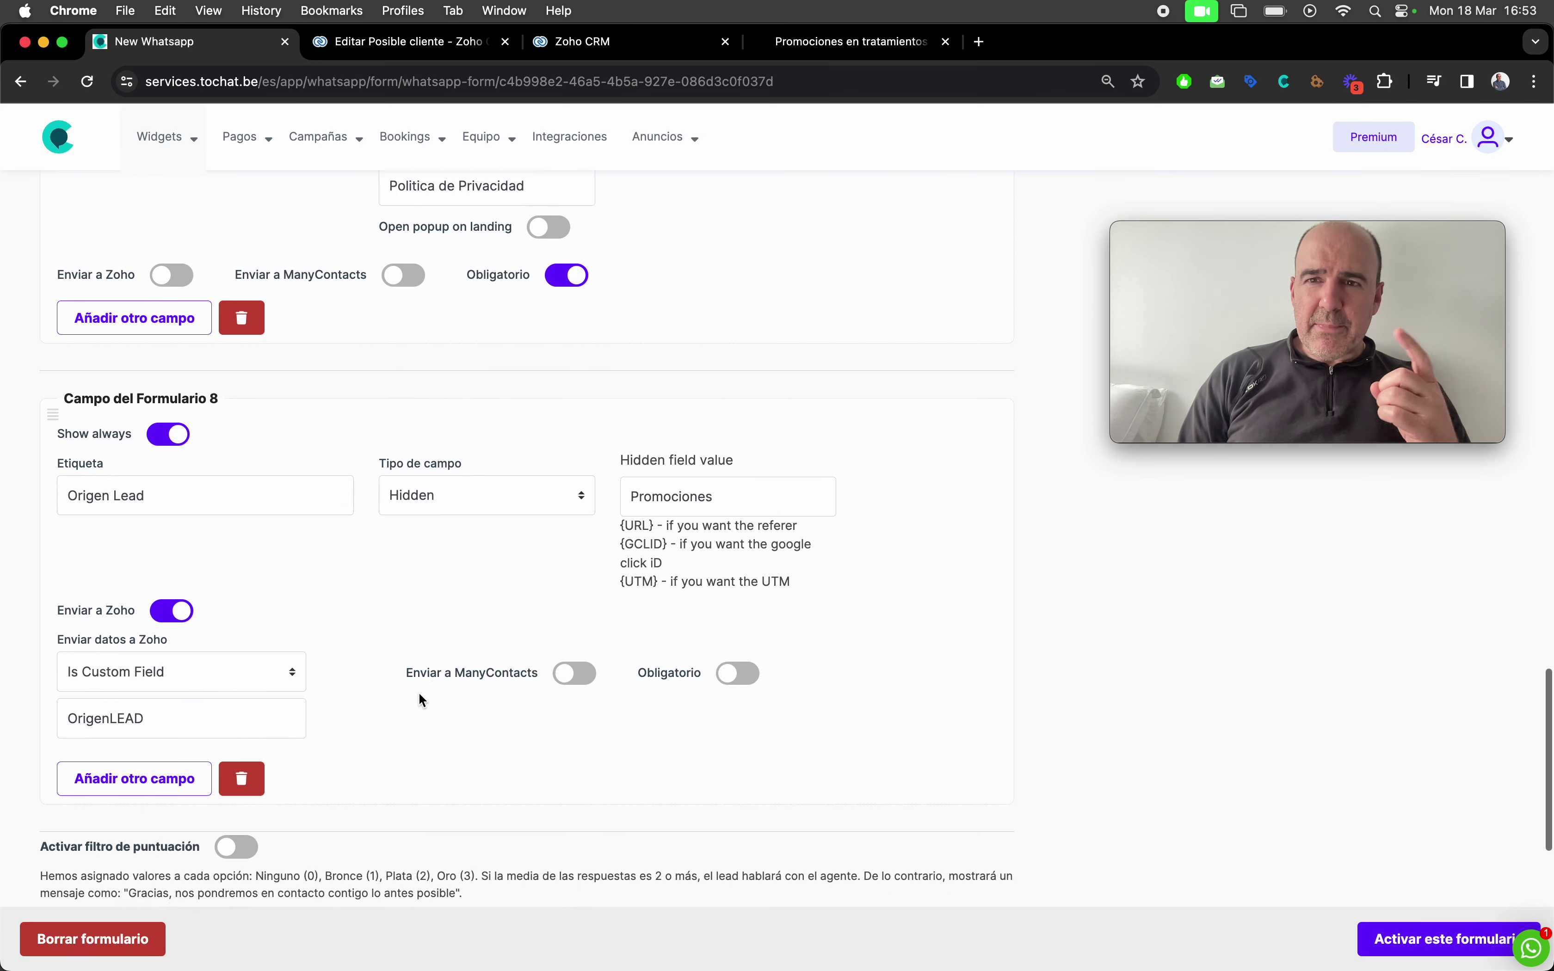
scroll(417, 693, "down", 3)
scroll(419, 697, "up", 9)
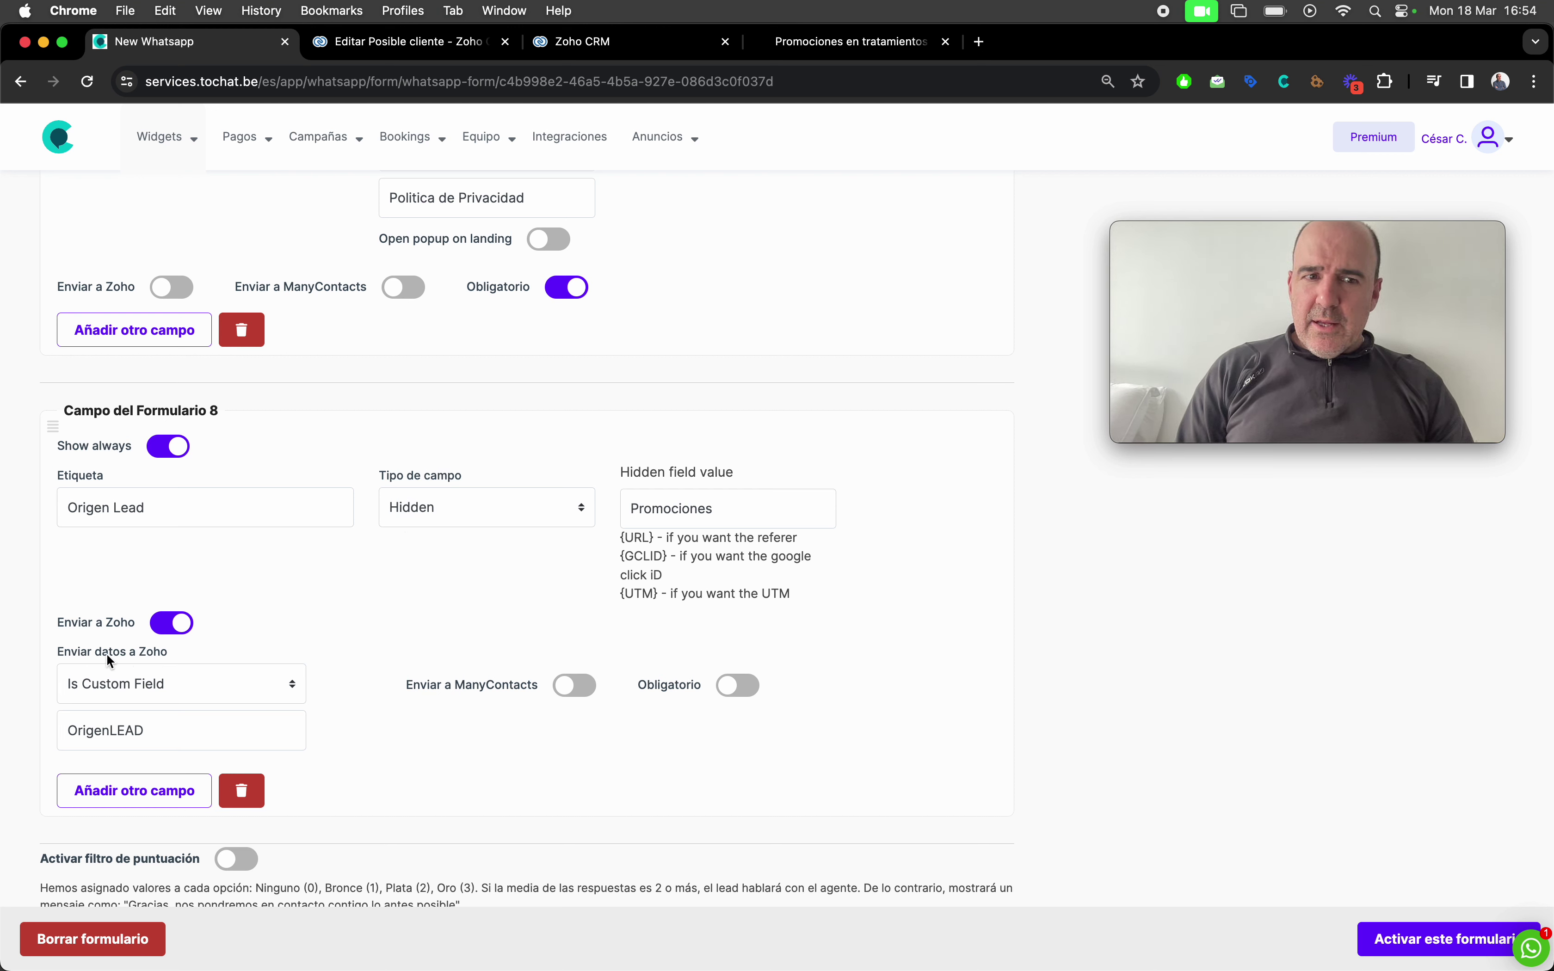
left_click(126, 686)
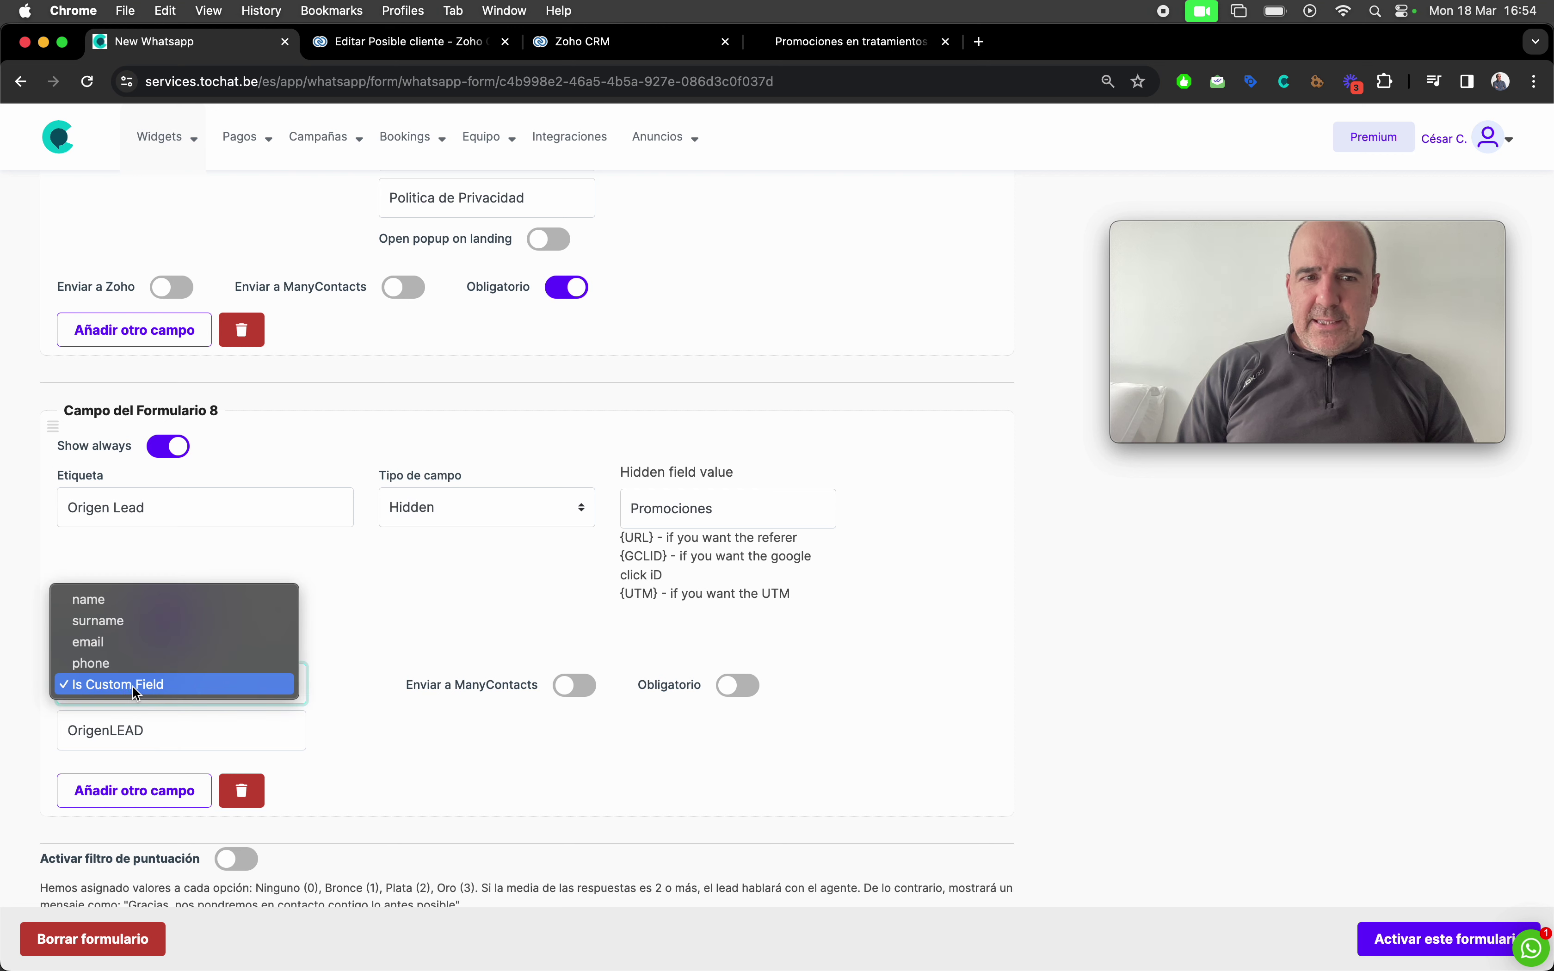
left_click(134, 685)
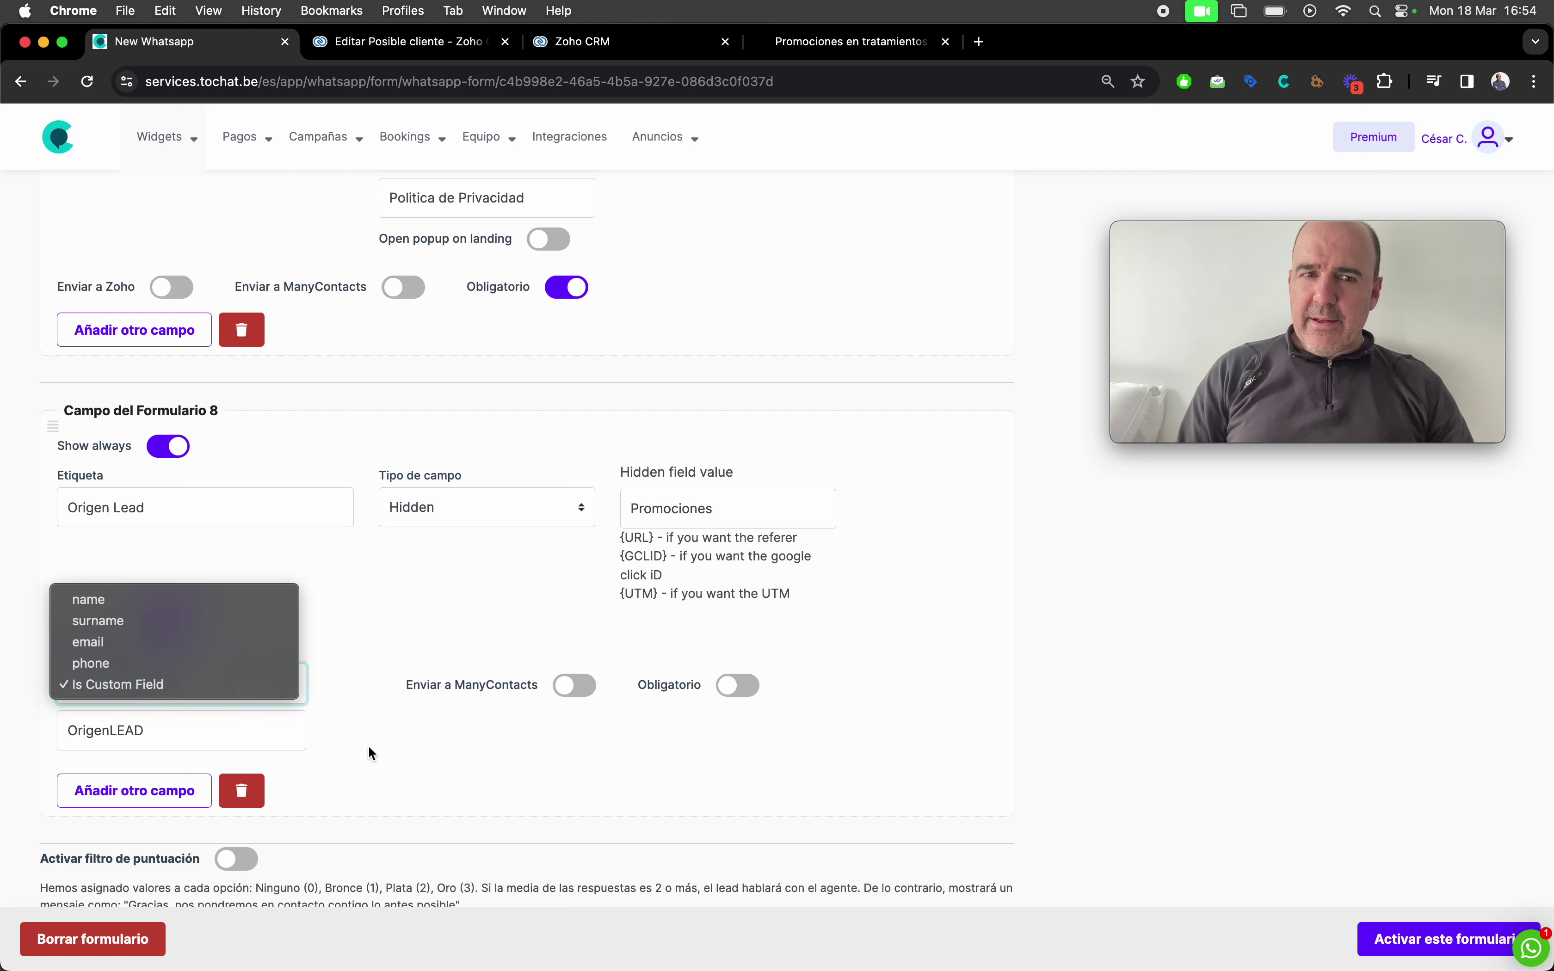
double_click(180, 731)
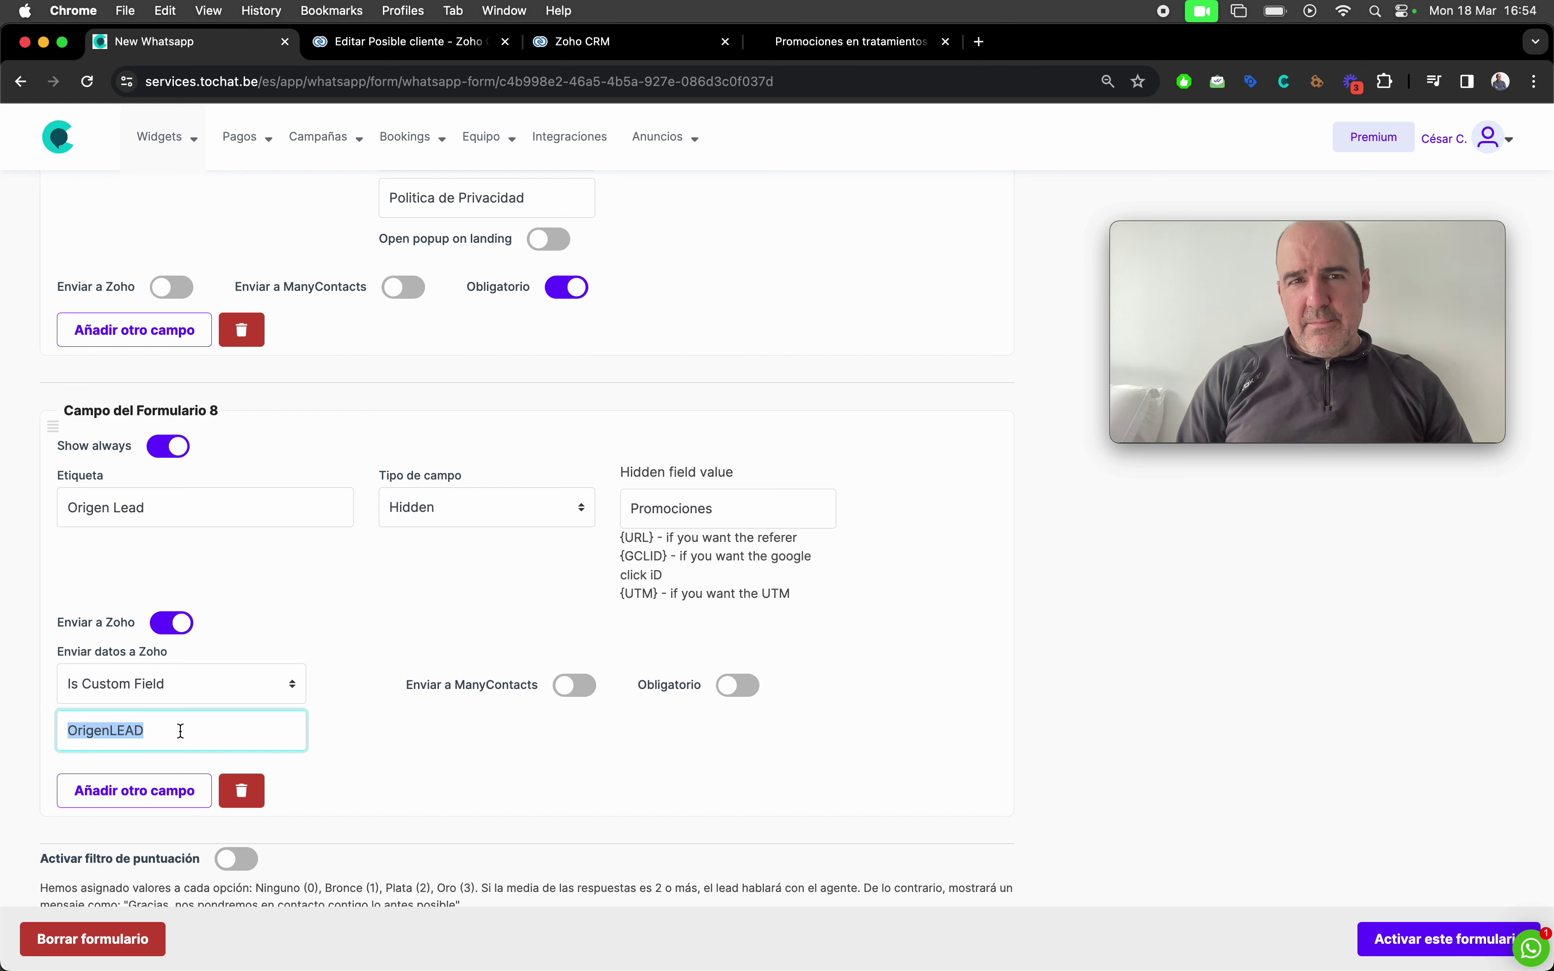
Switch to Zoho CRM, leave the layout design and examine the columns of the Posibles clientes list.
left_click(393, 47)
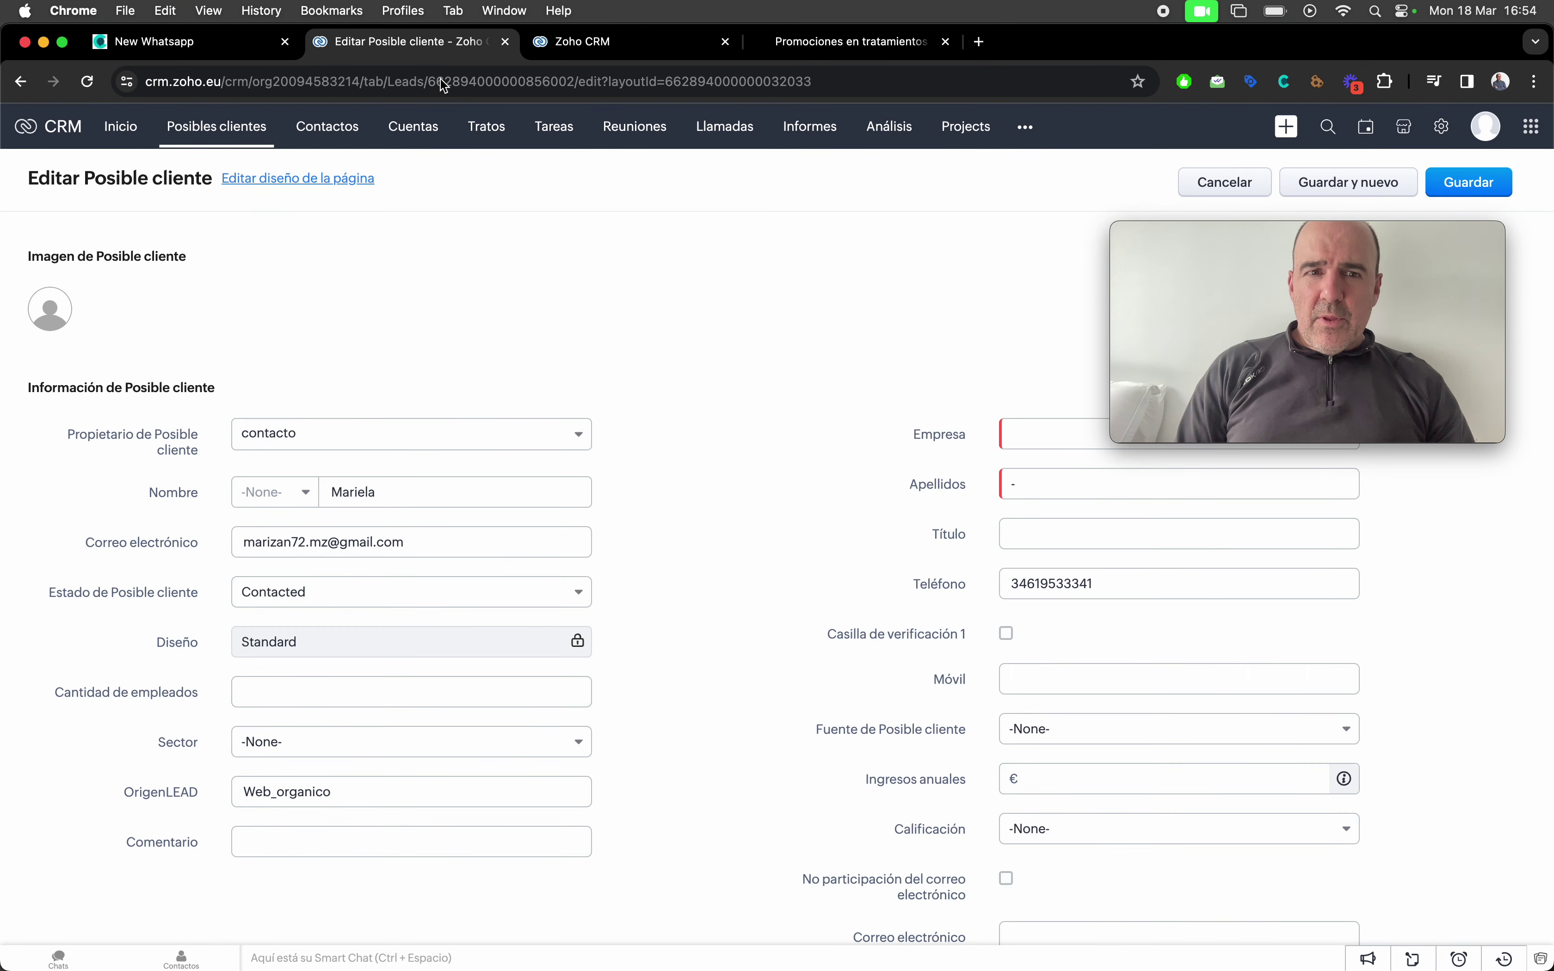
left_click(574, 44)
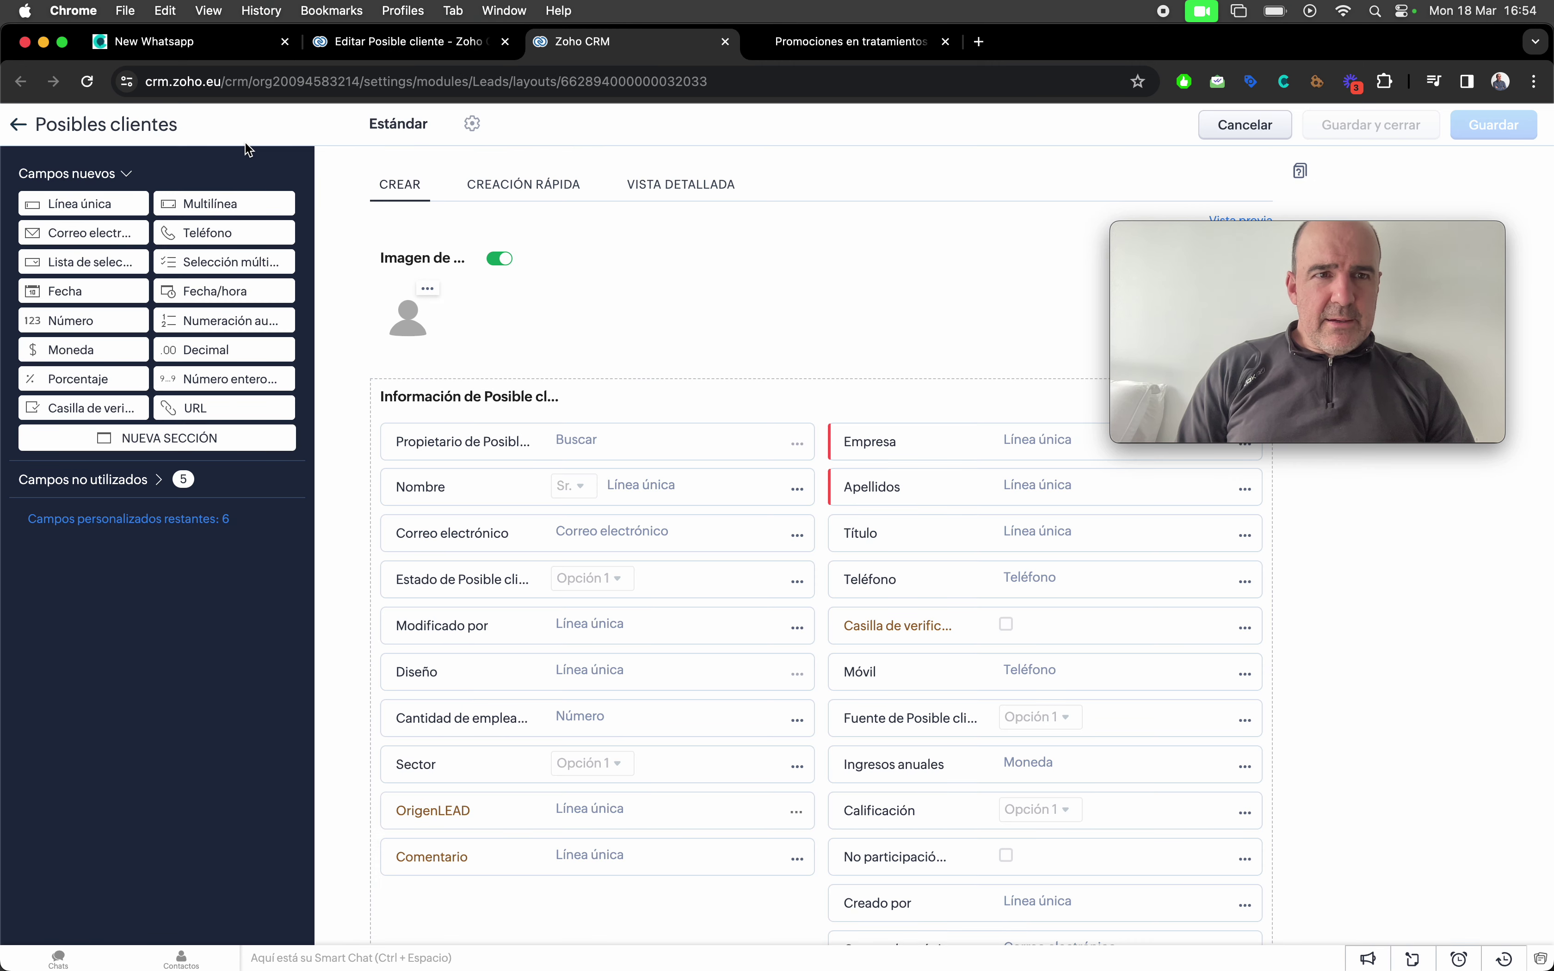
left_click(18, 127)
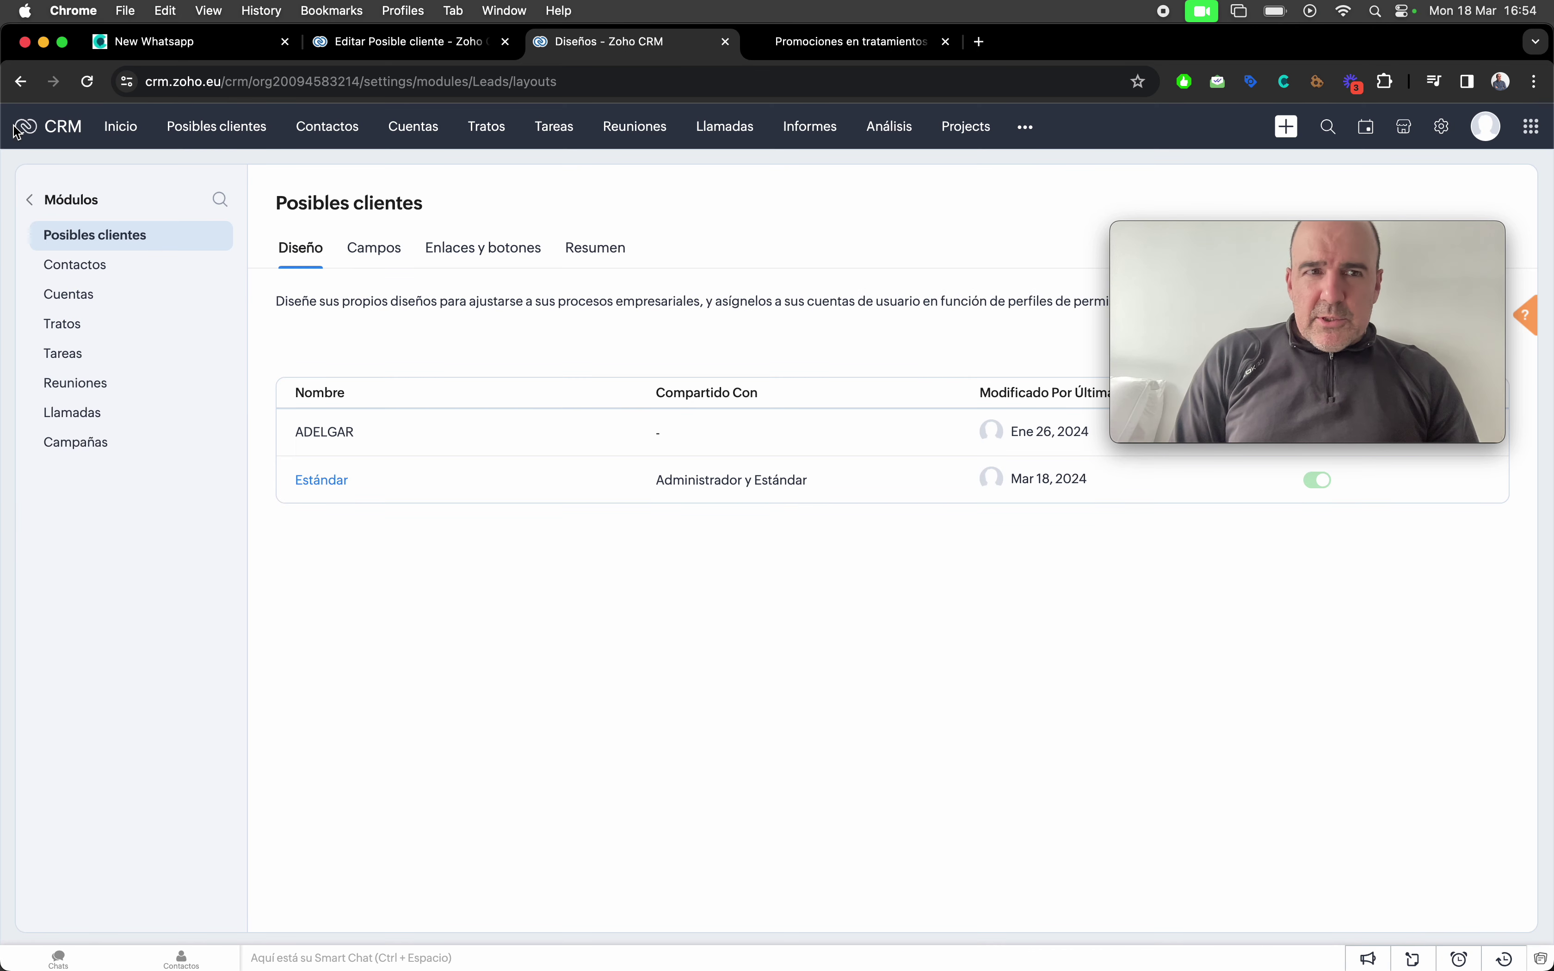
left_click(199, 129)
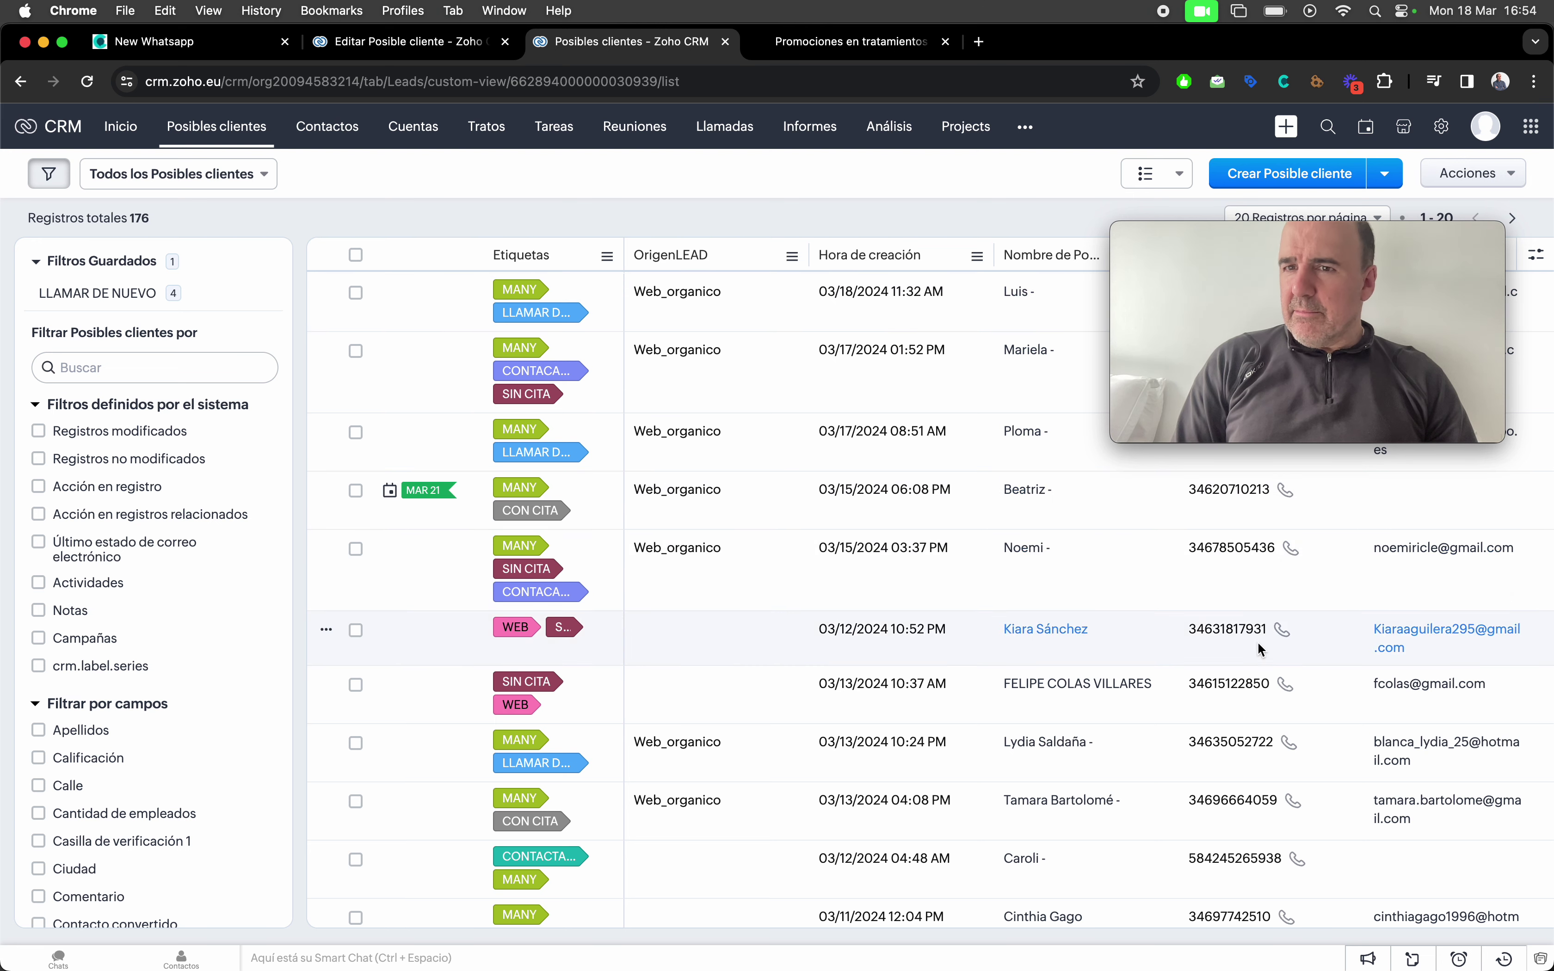
scroll(1261, 659, "right", 2)
scroll(1261, 658, "right", 10)
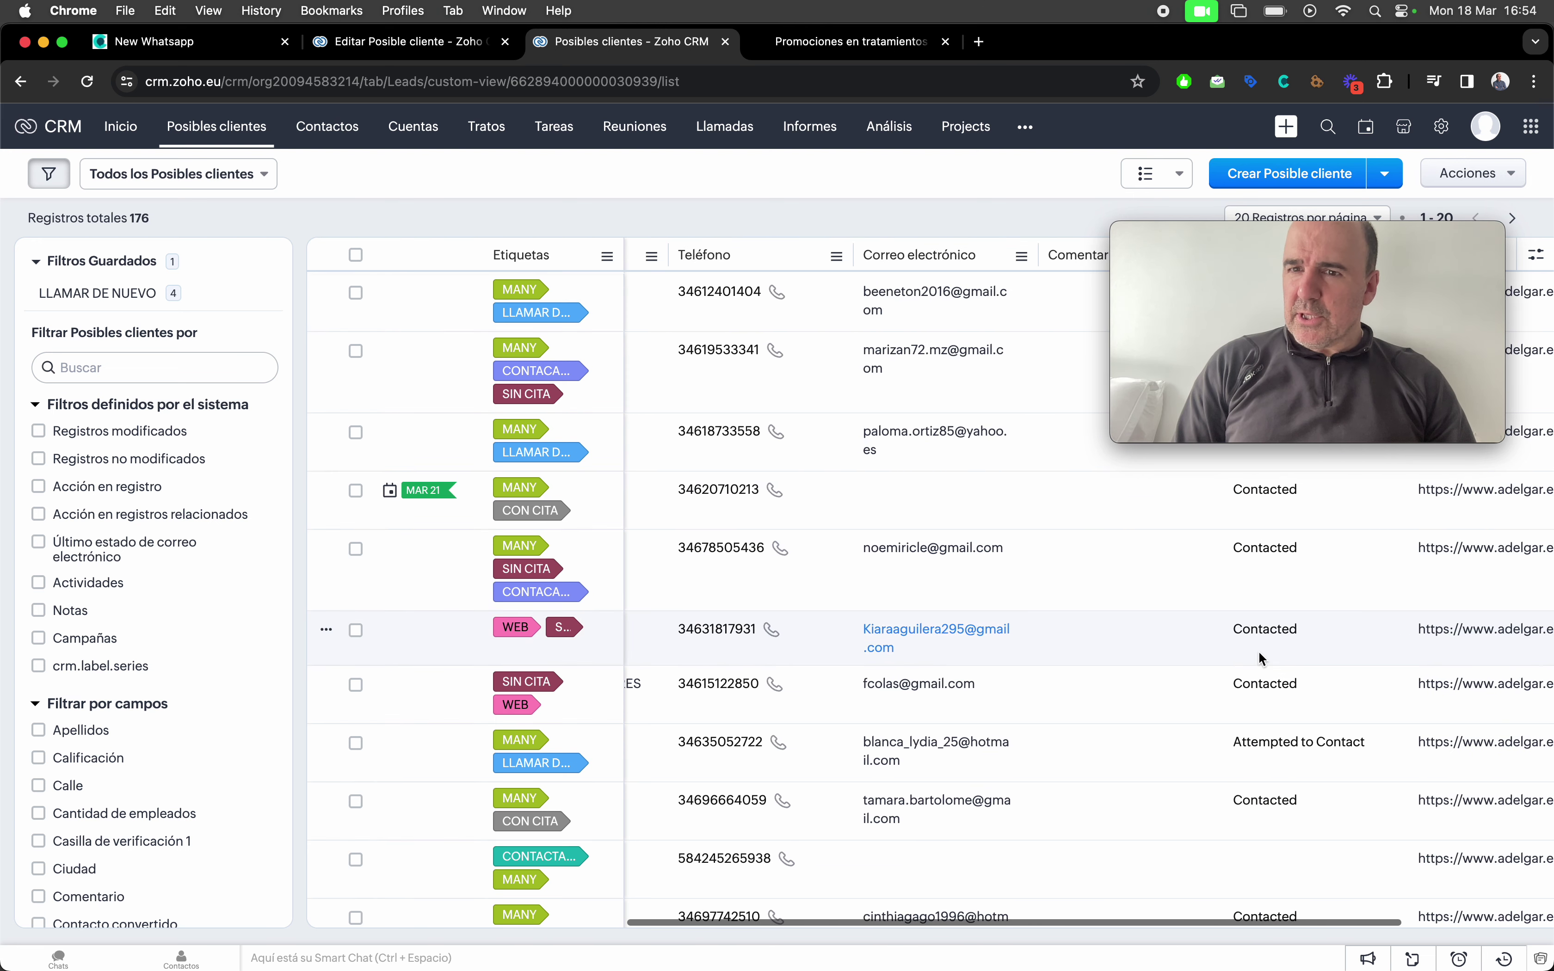
scroll(1261, 658, "left", 10)
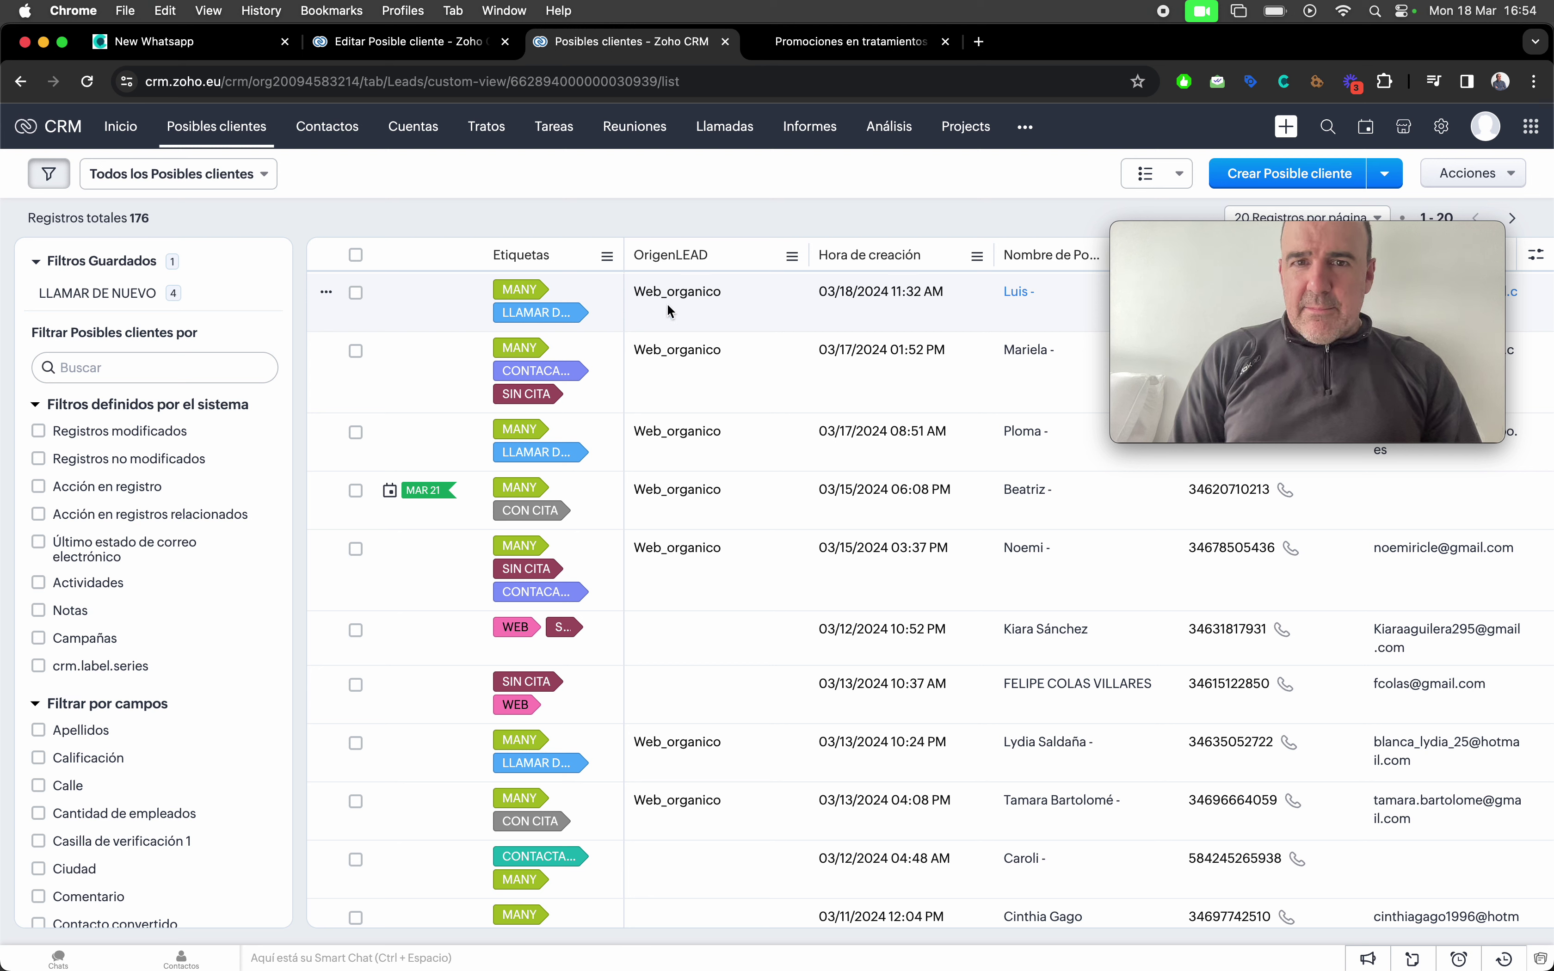
right_click(748, 309)
left_click(665, 327)
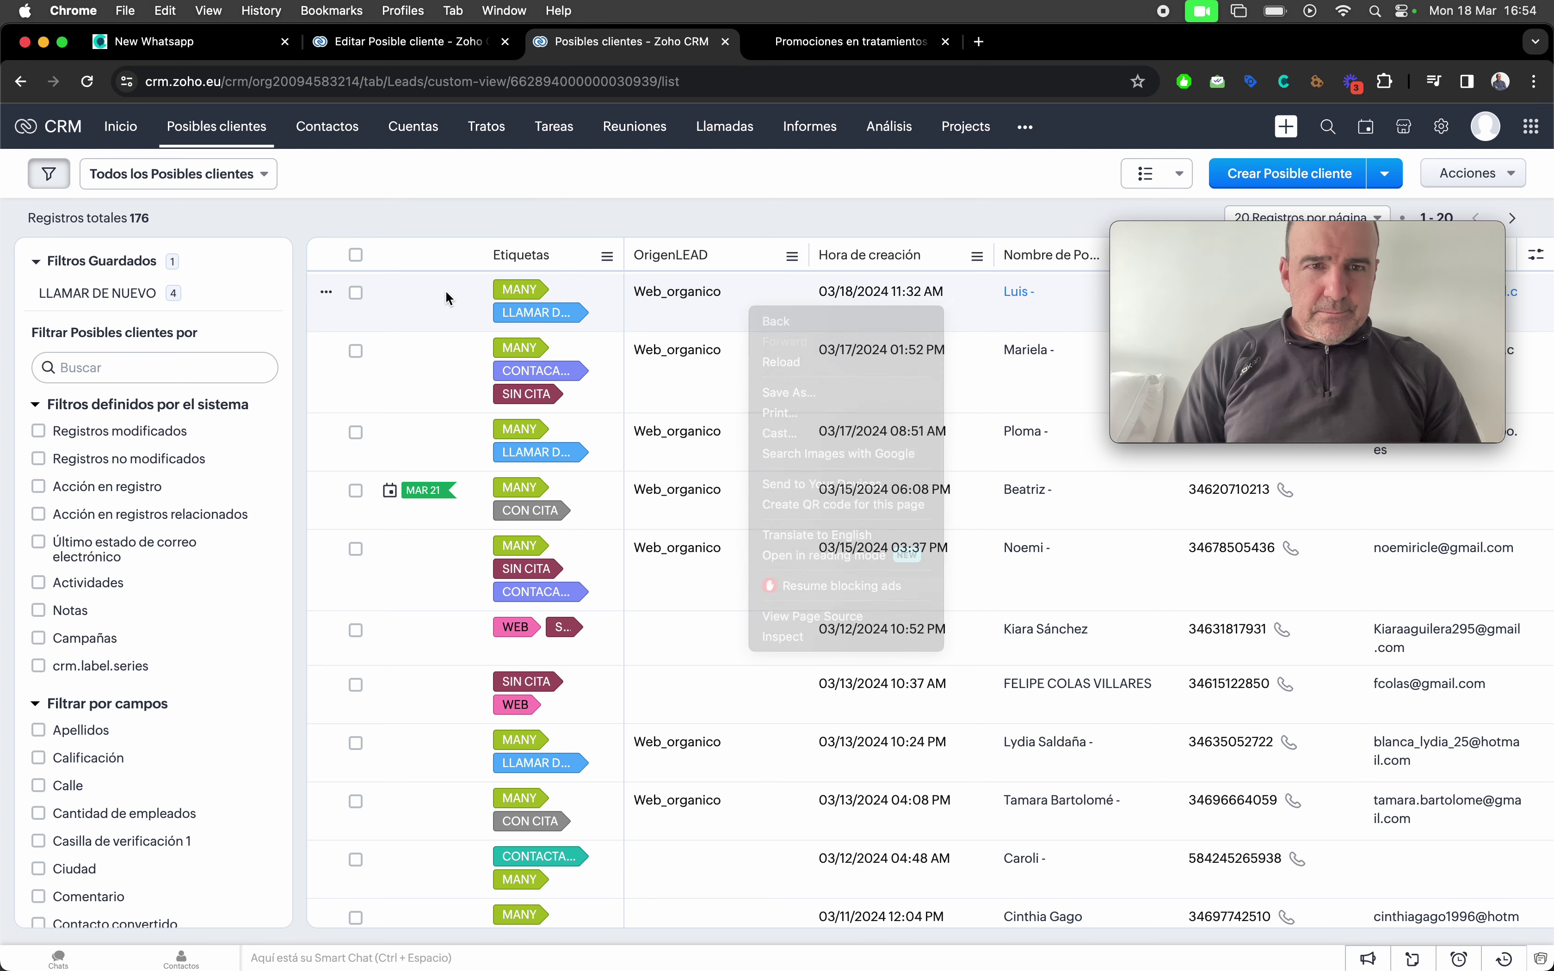
left_click(355, 297)
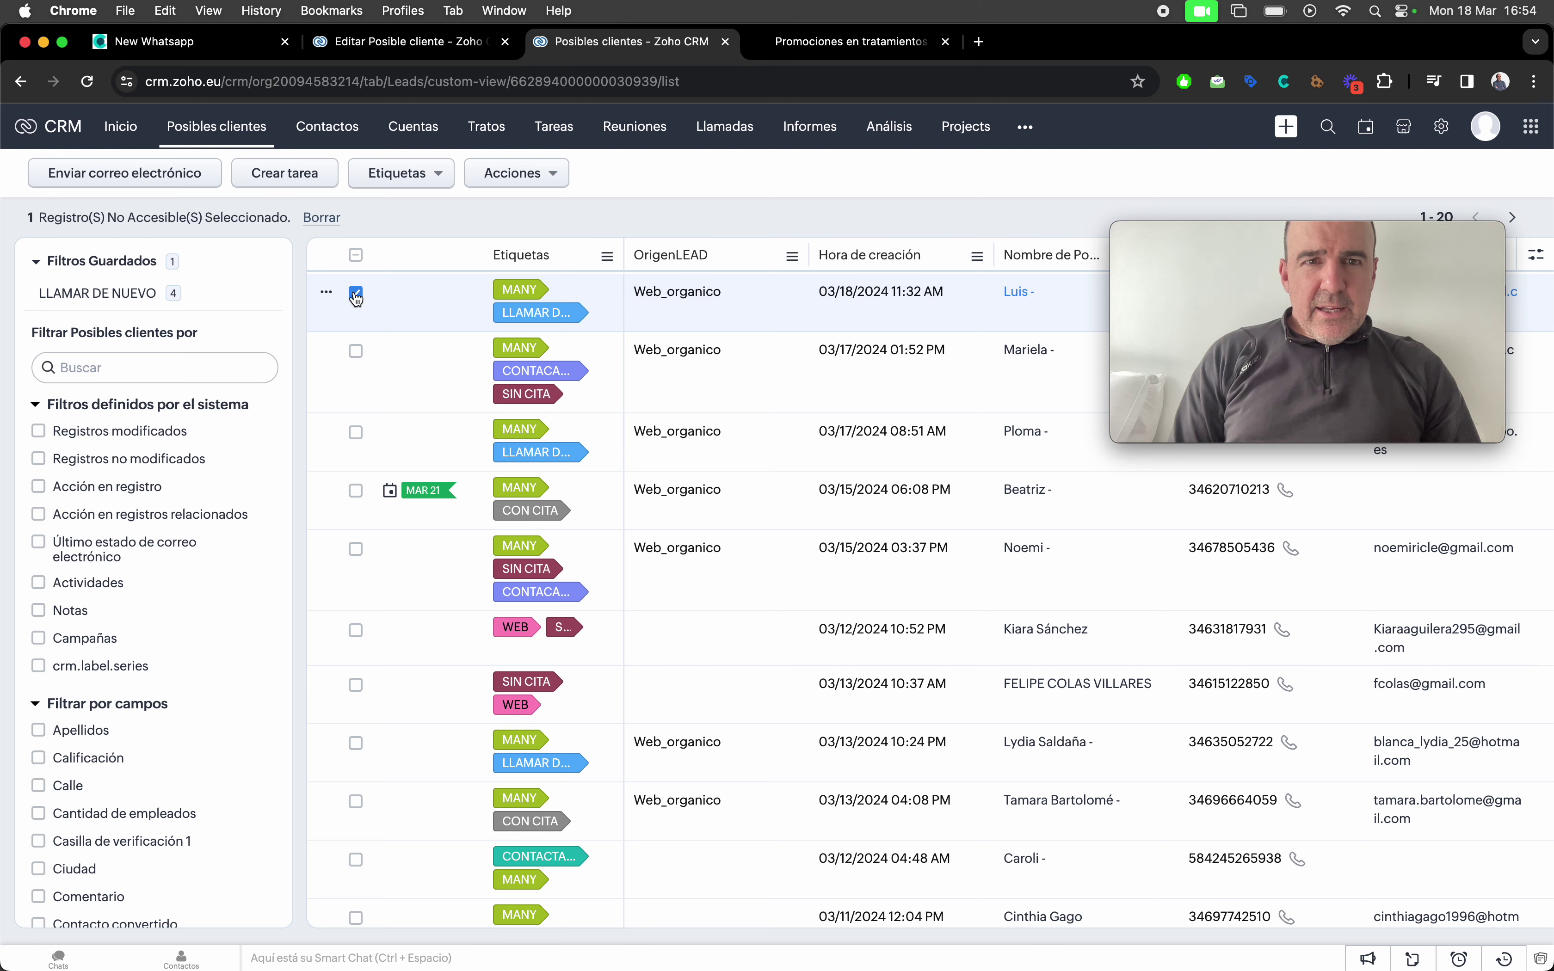
left_click(352, 297)
View the first lead's record and the Etiquetas column options, returning to the Posibles clientes list.
left_click(405, 302)
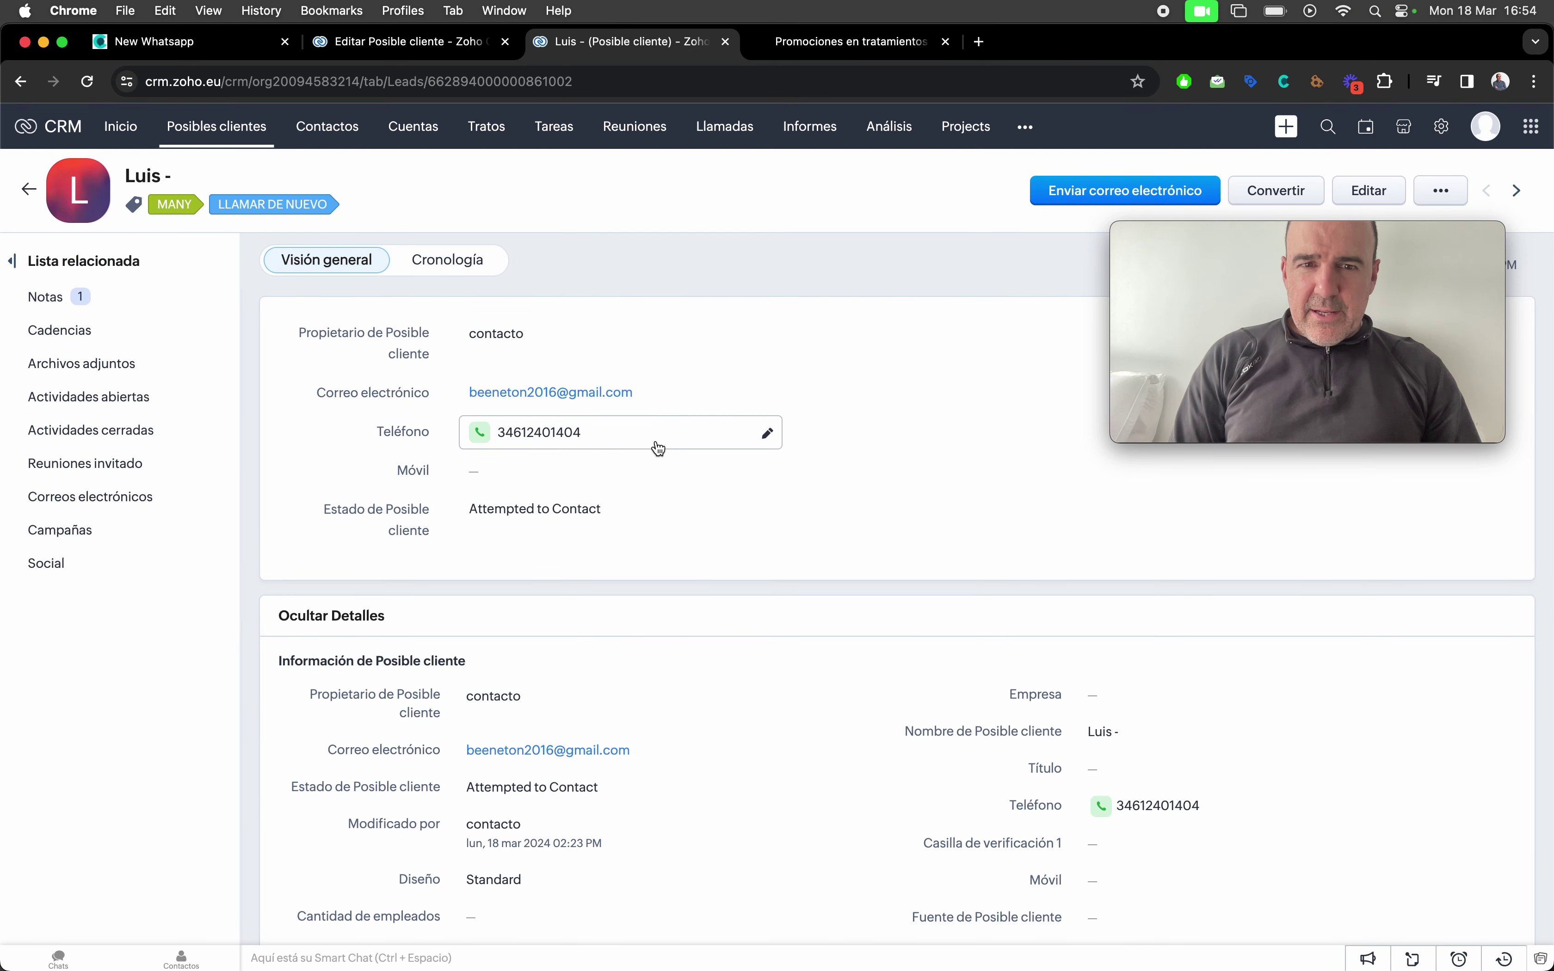
left_click(21, 81)
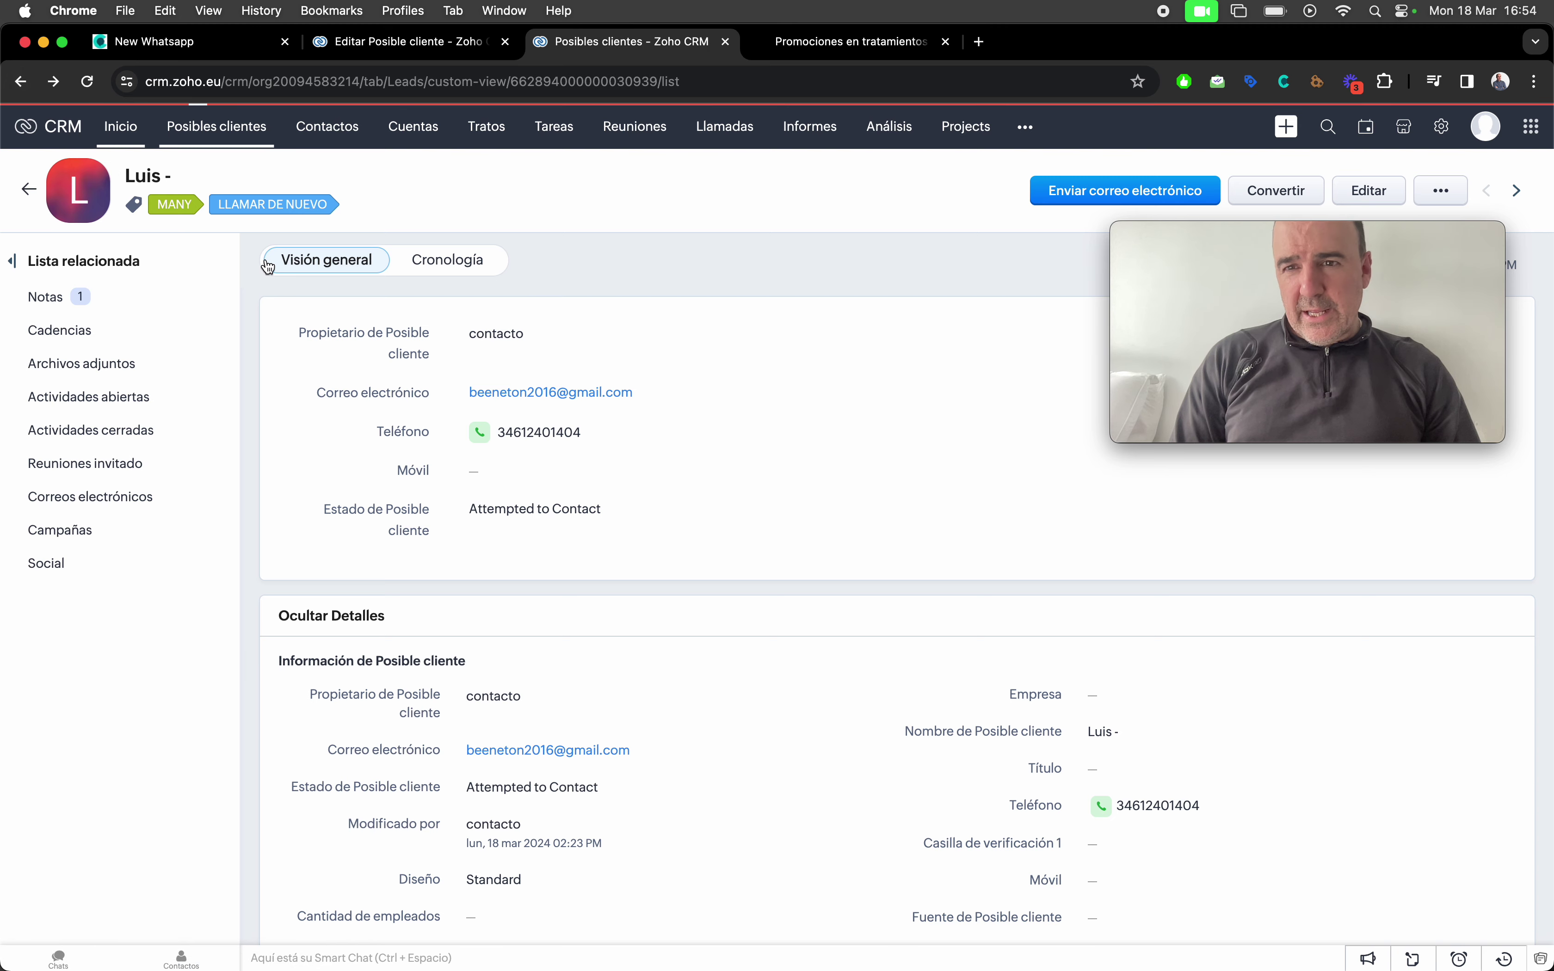
right_click(605, 288)
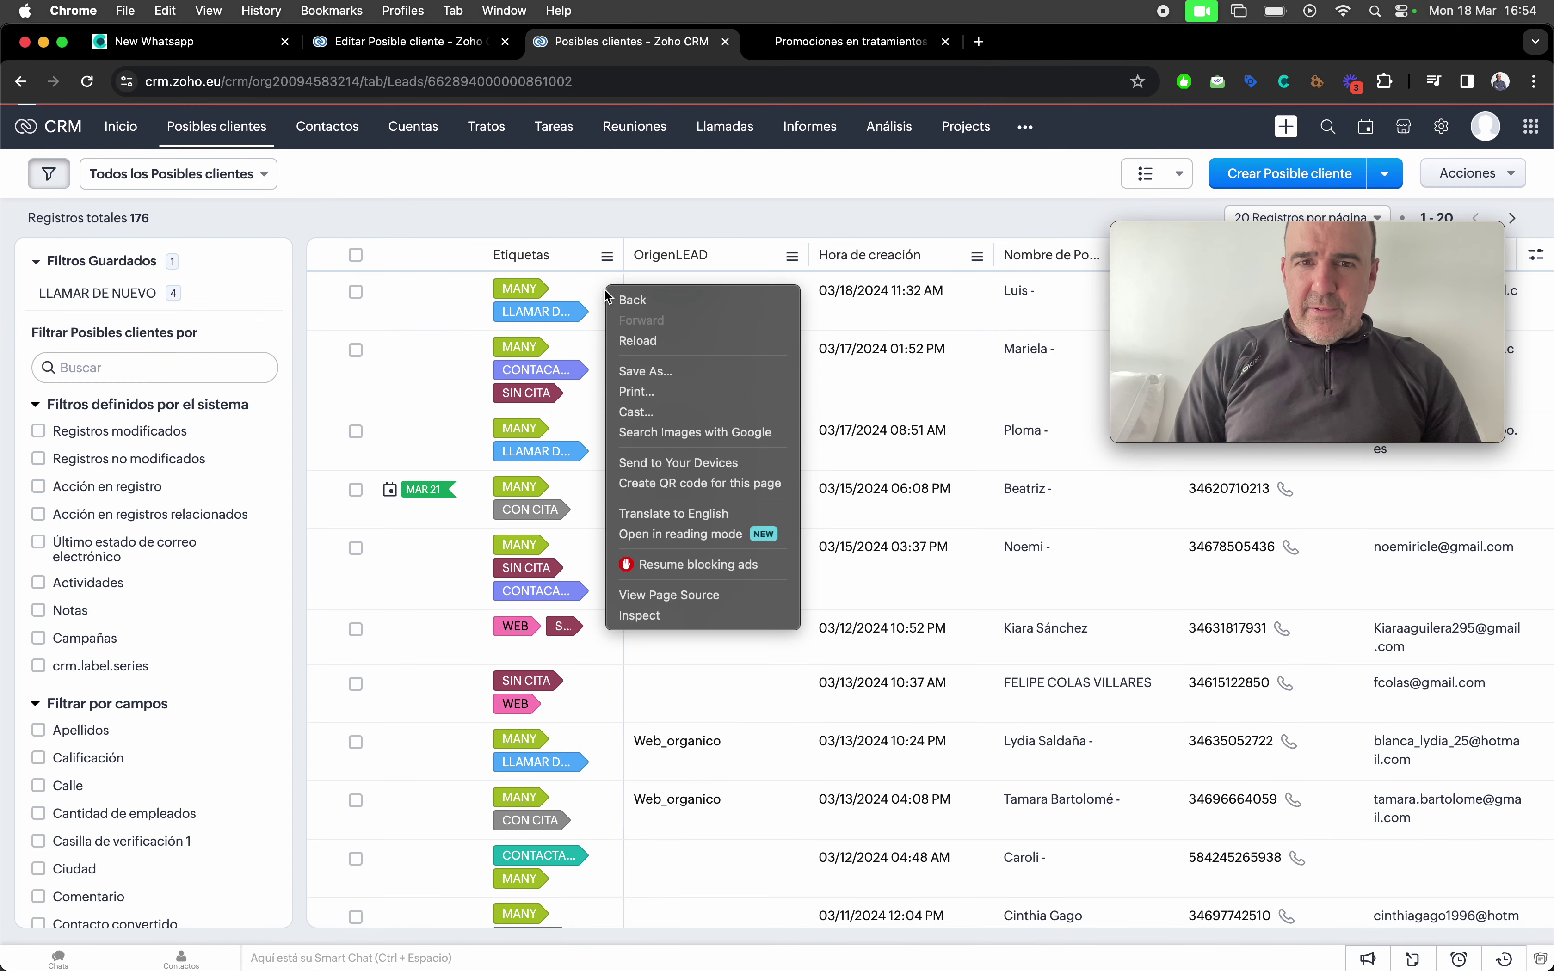
left_click(250, 324)
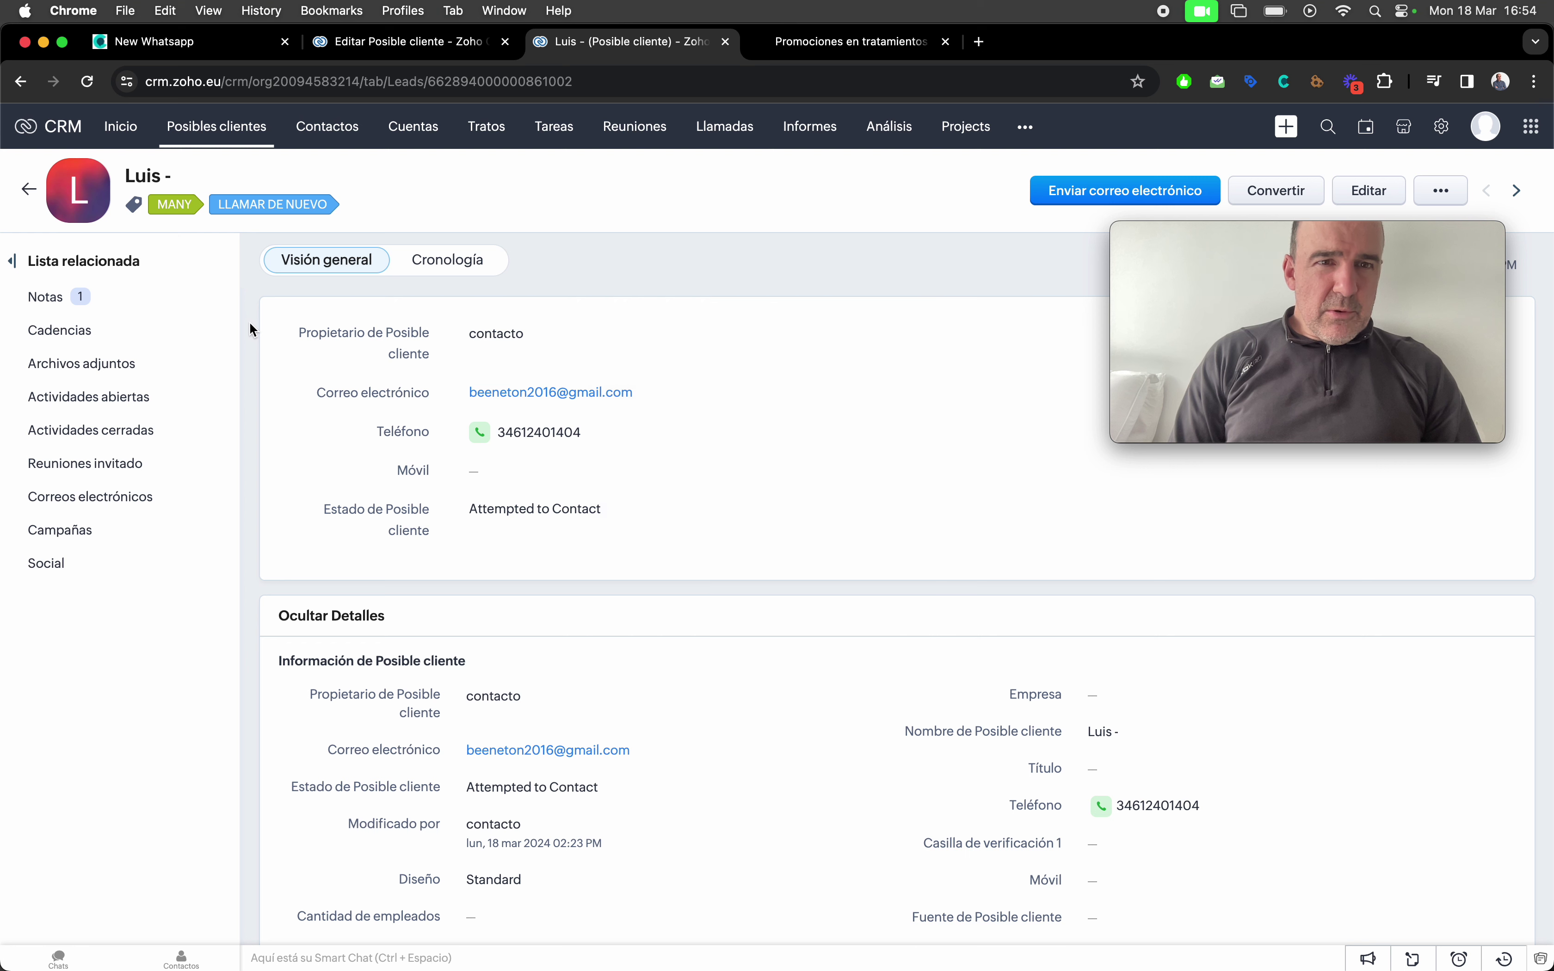
left_click(20, 81)
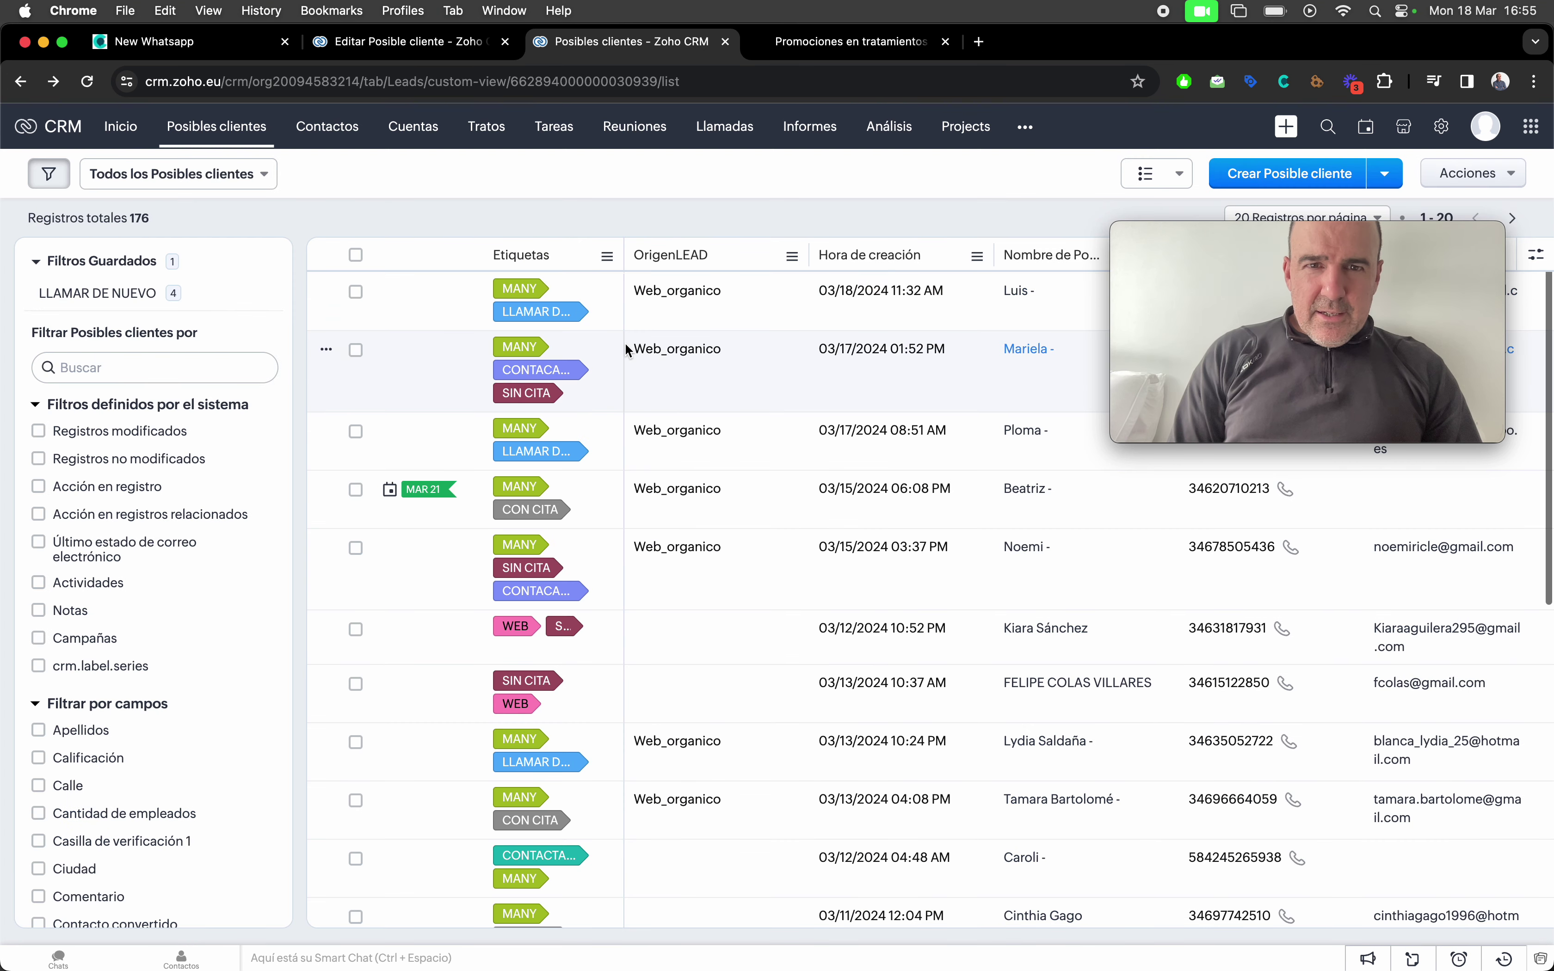
left_click(607, 257)
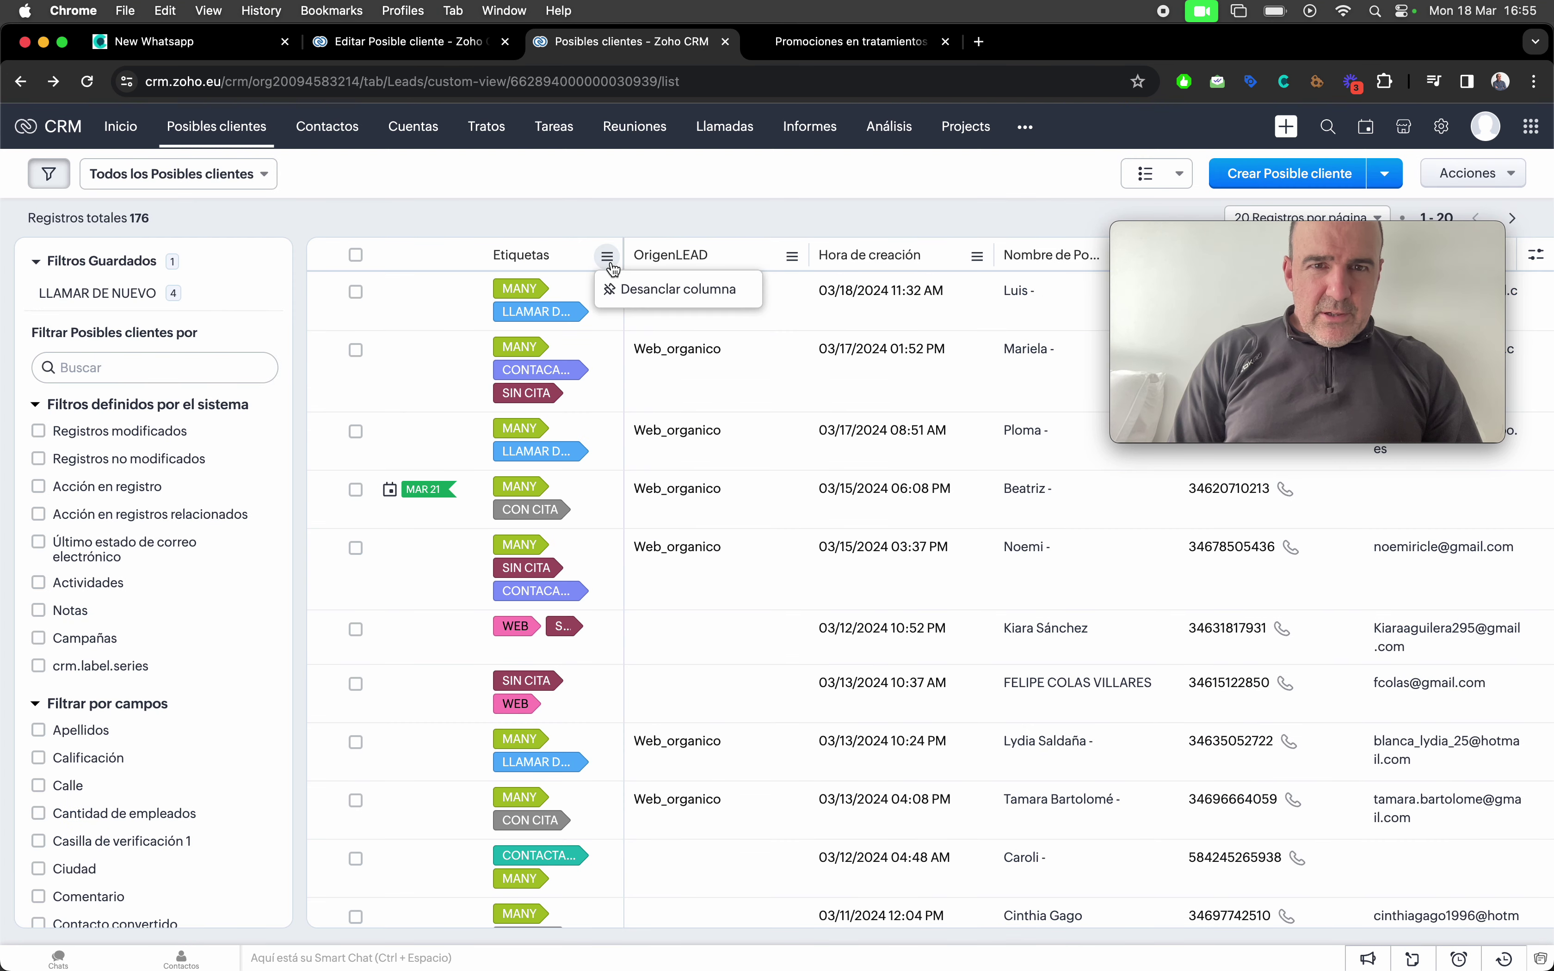
left_click(466, 299)
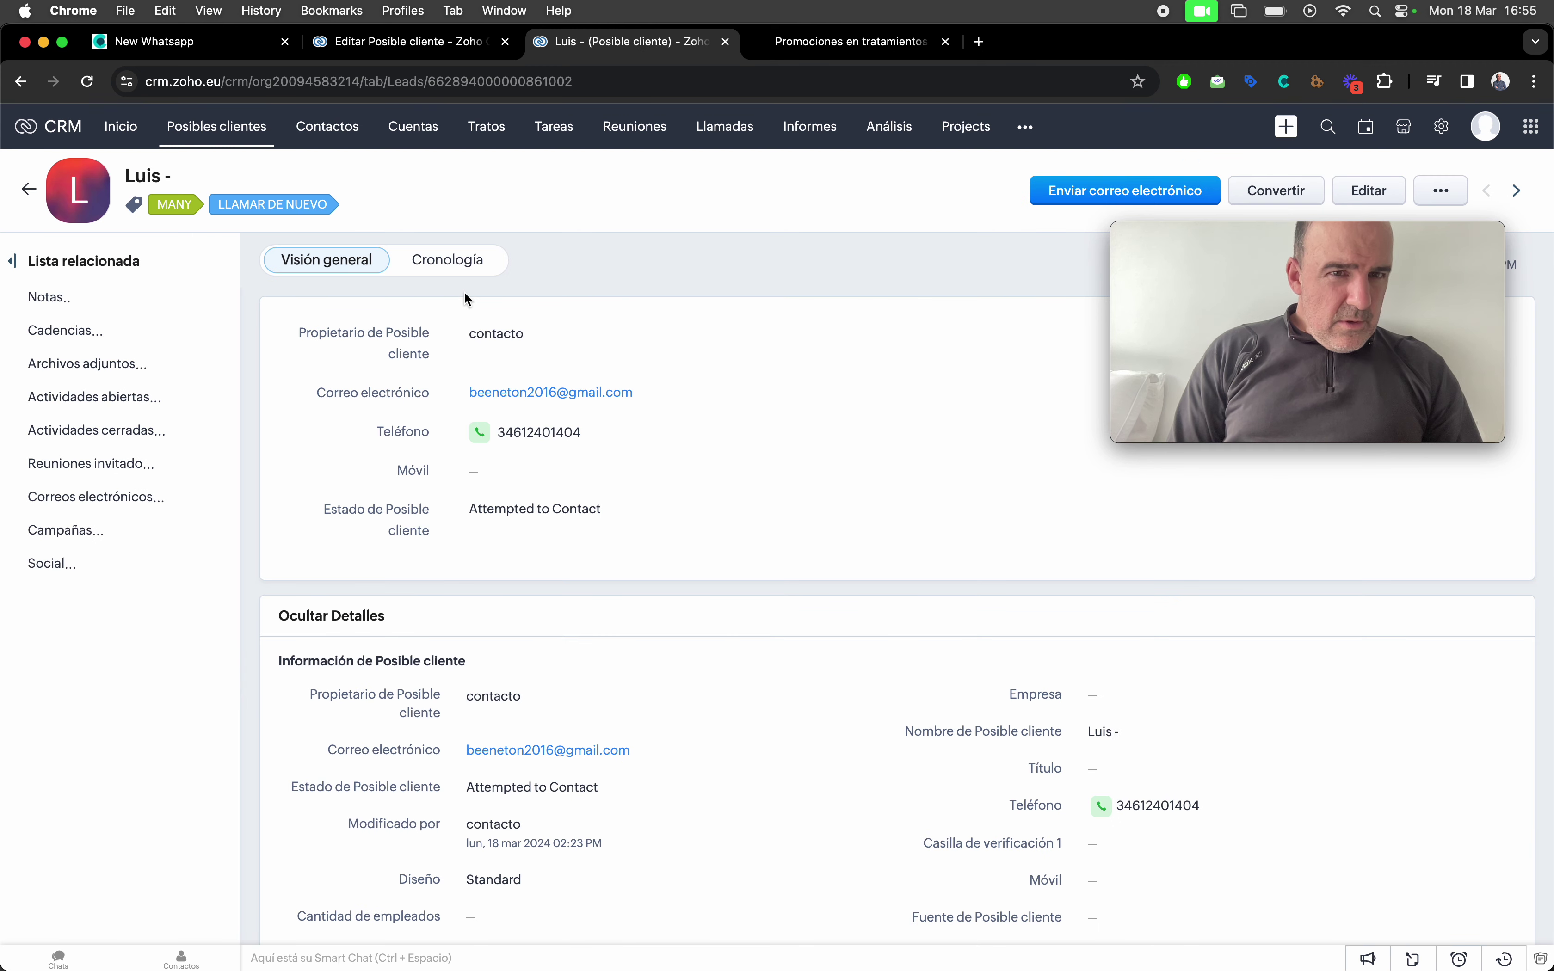
left_click(23, 84)
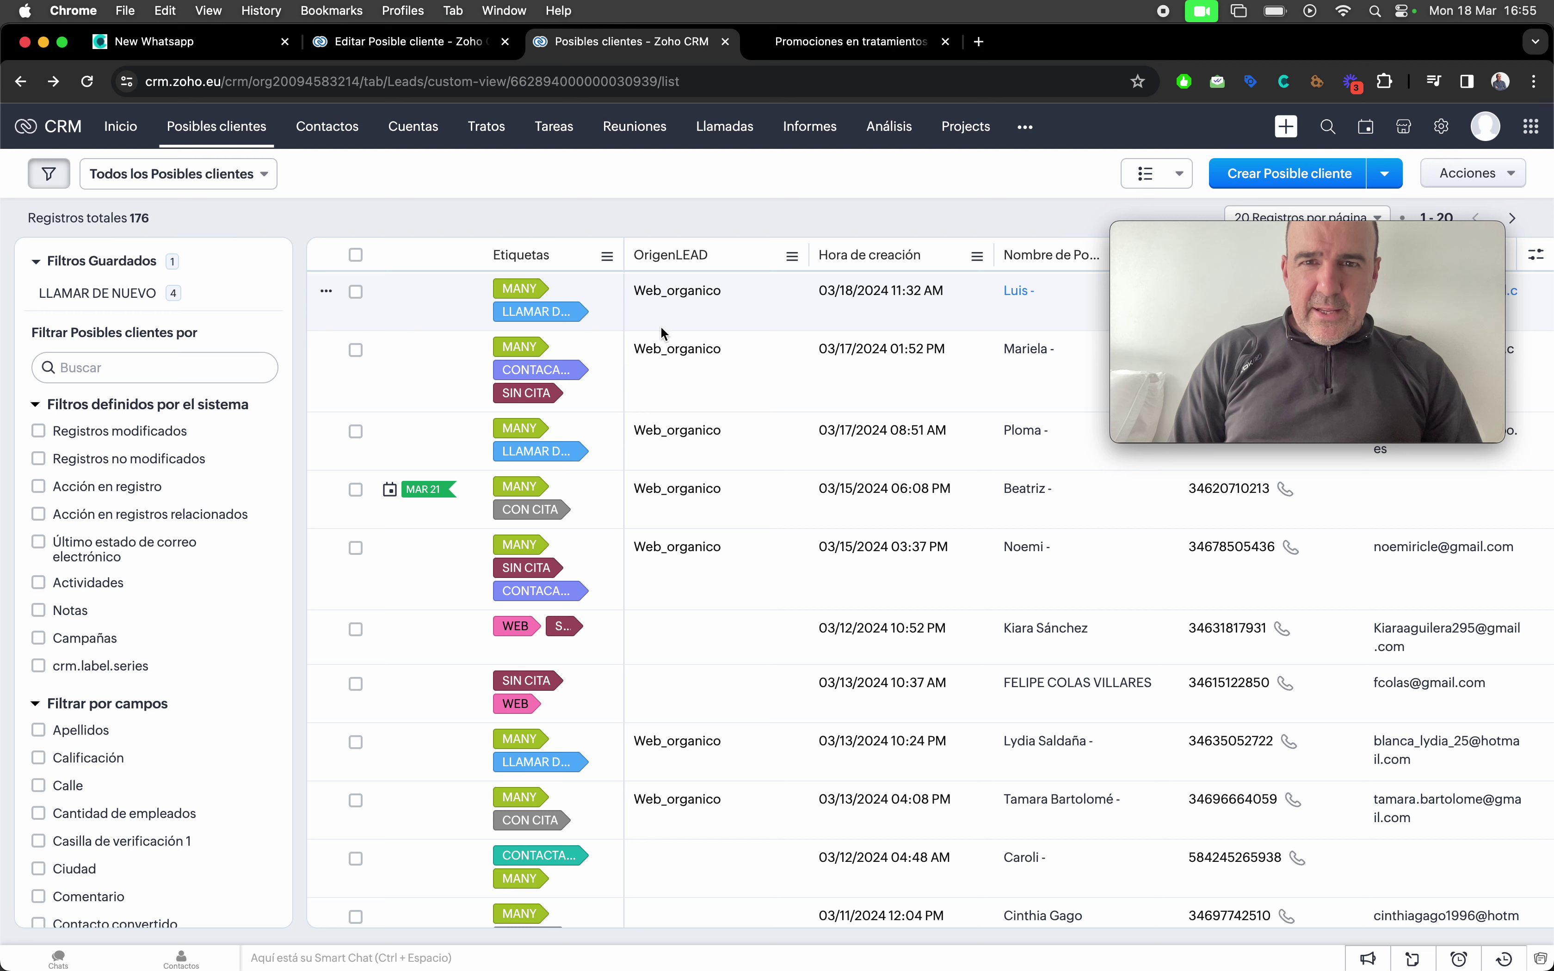
View the first lead's tags for editing, cancel without changes, and examine the remaining columns of the Posibles clientes list.
left_click(327, 292)
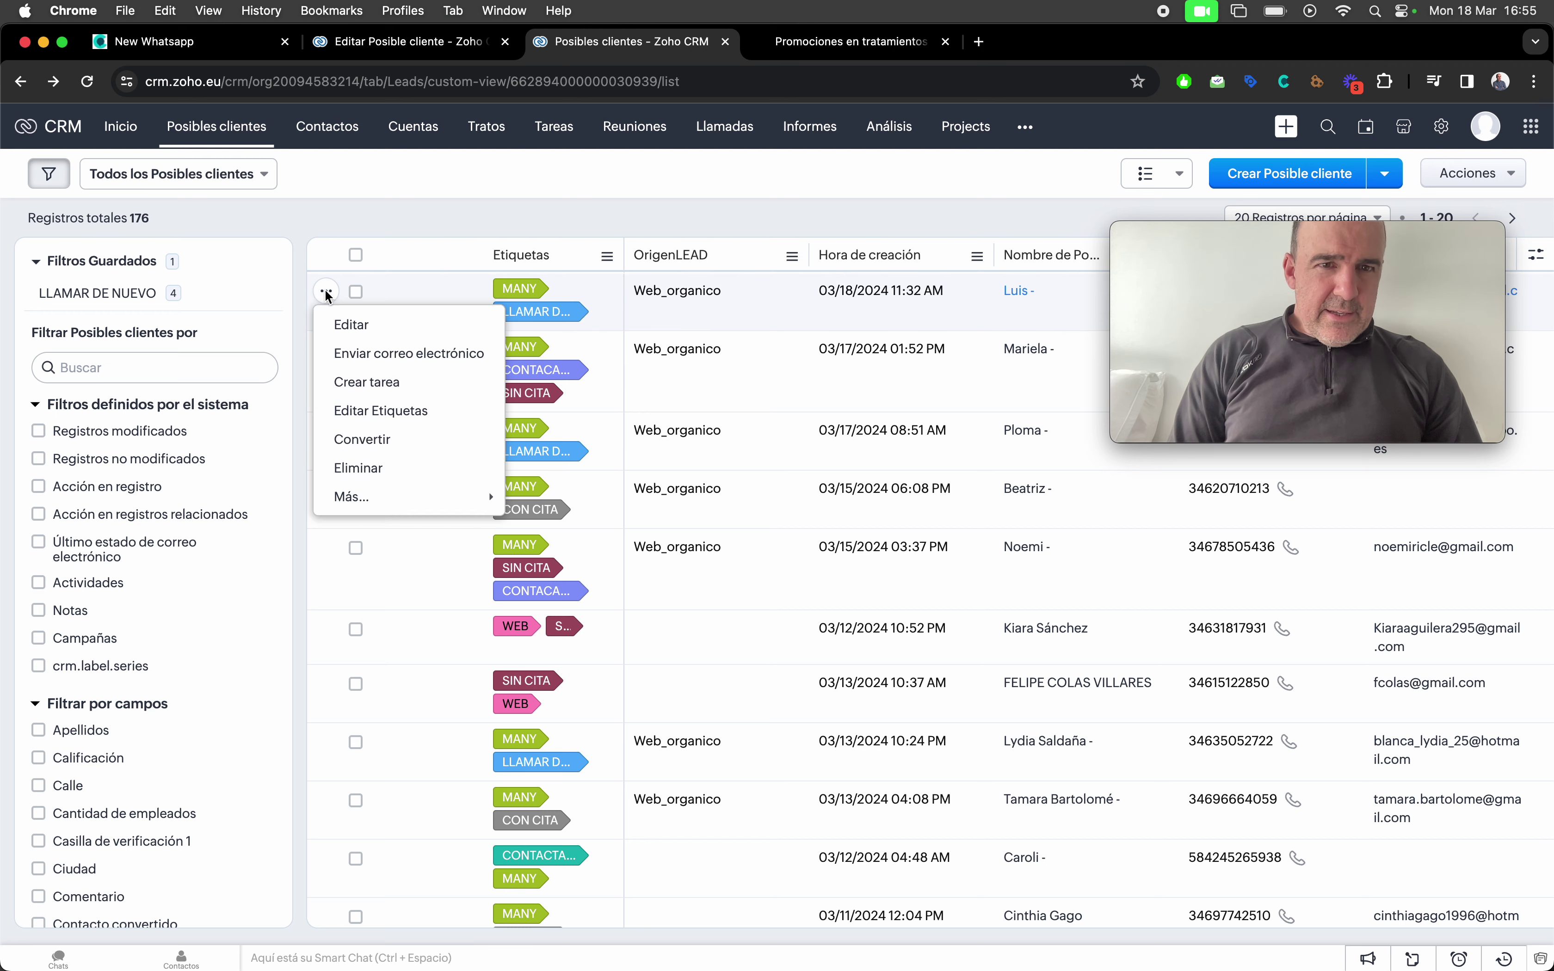
left_click(393, 414)
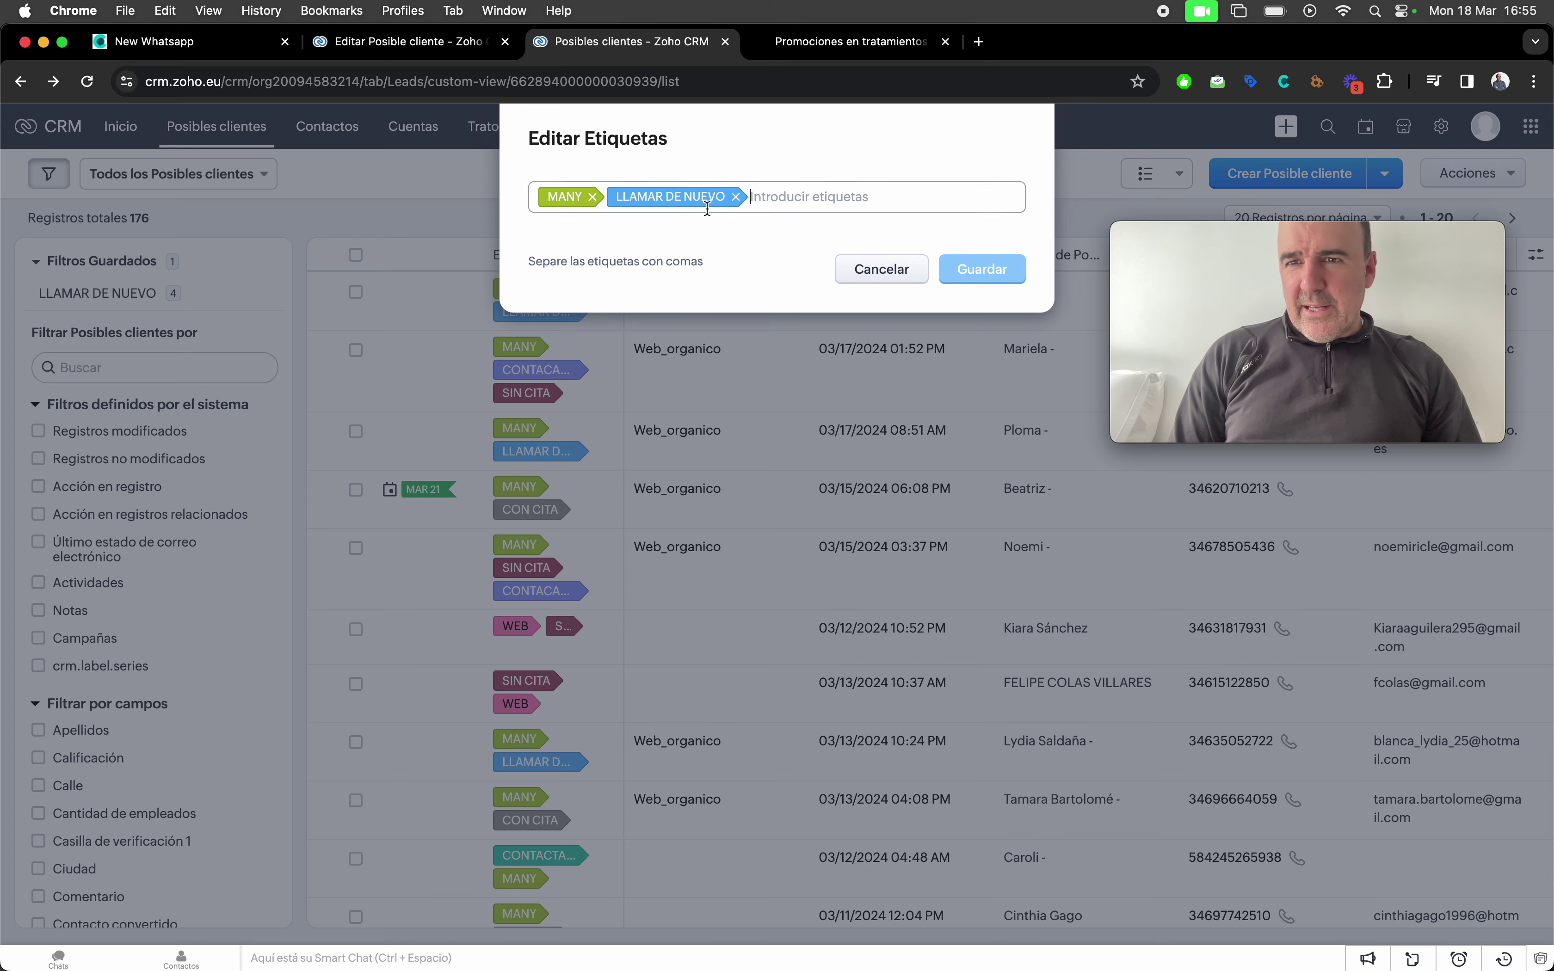
left_click(891, 269)
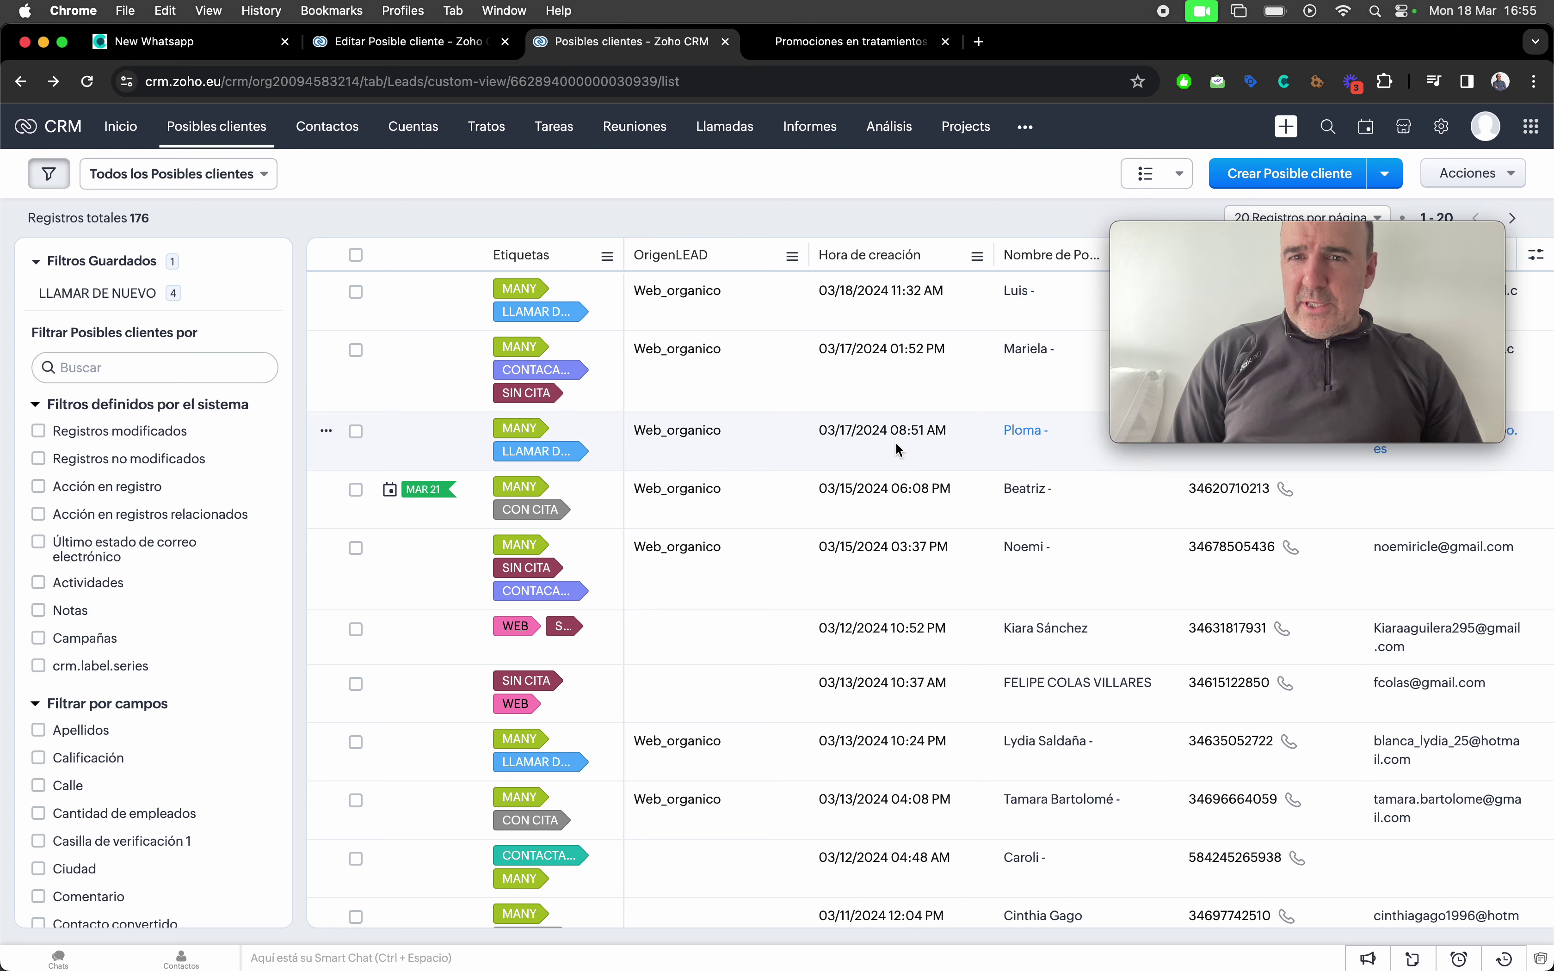
scroll(896, 442, "right", 5)
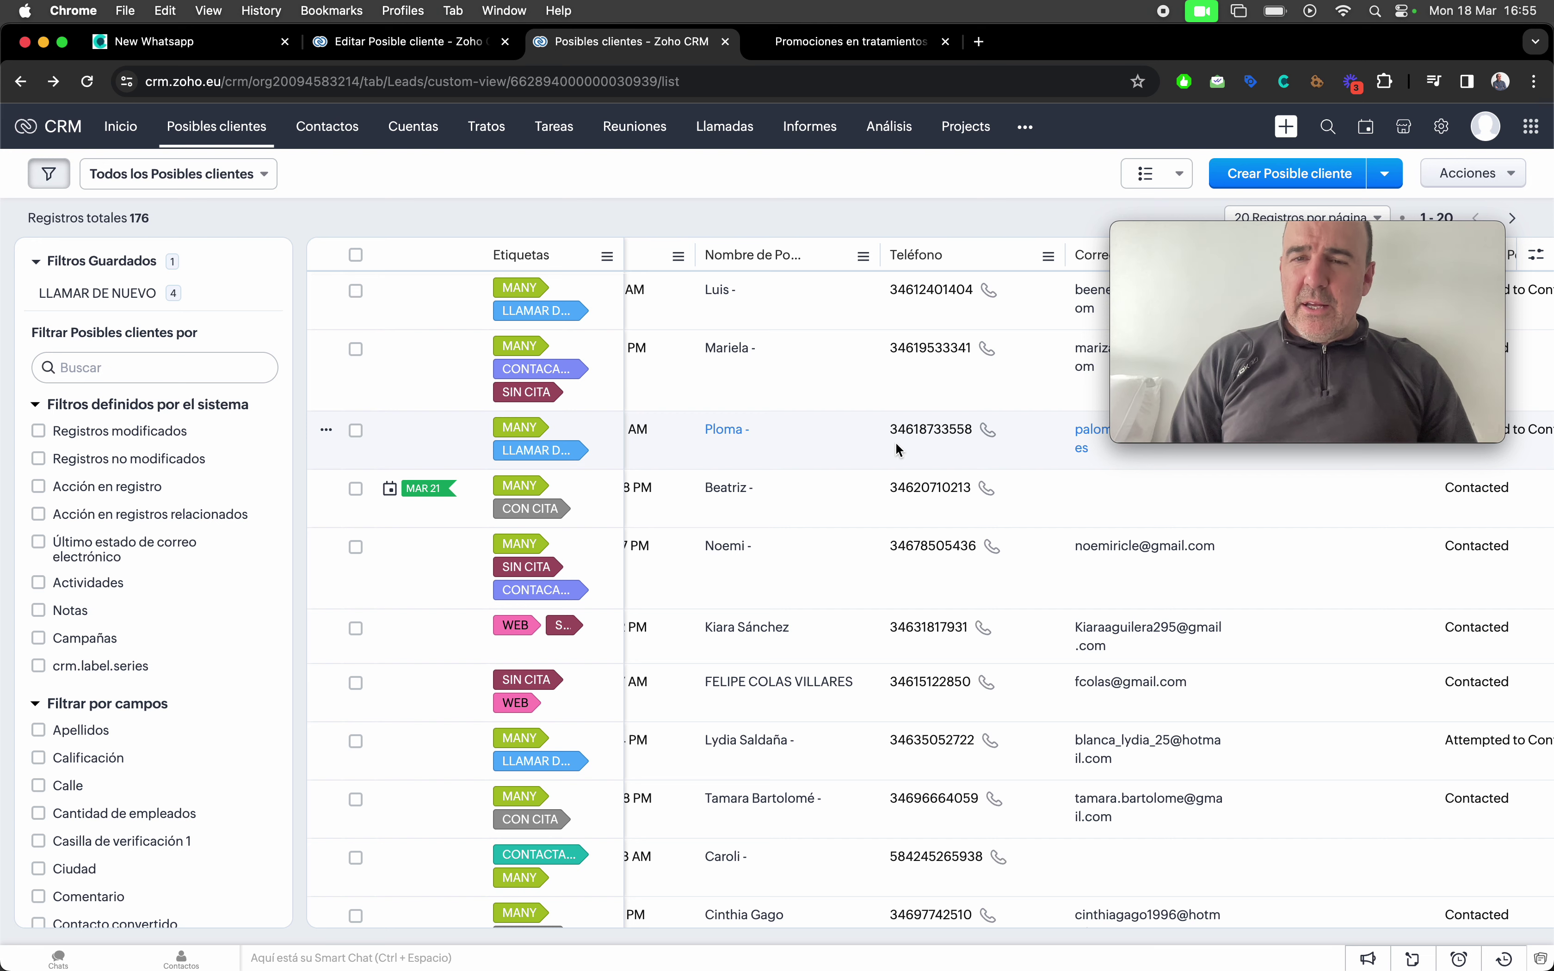
scroll(896, 442, "right", 5)
scroll(897, 448, "left", 10)
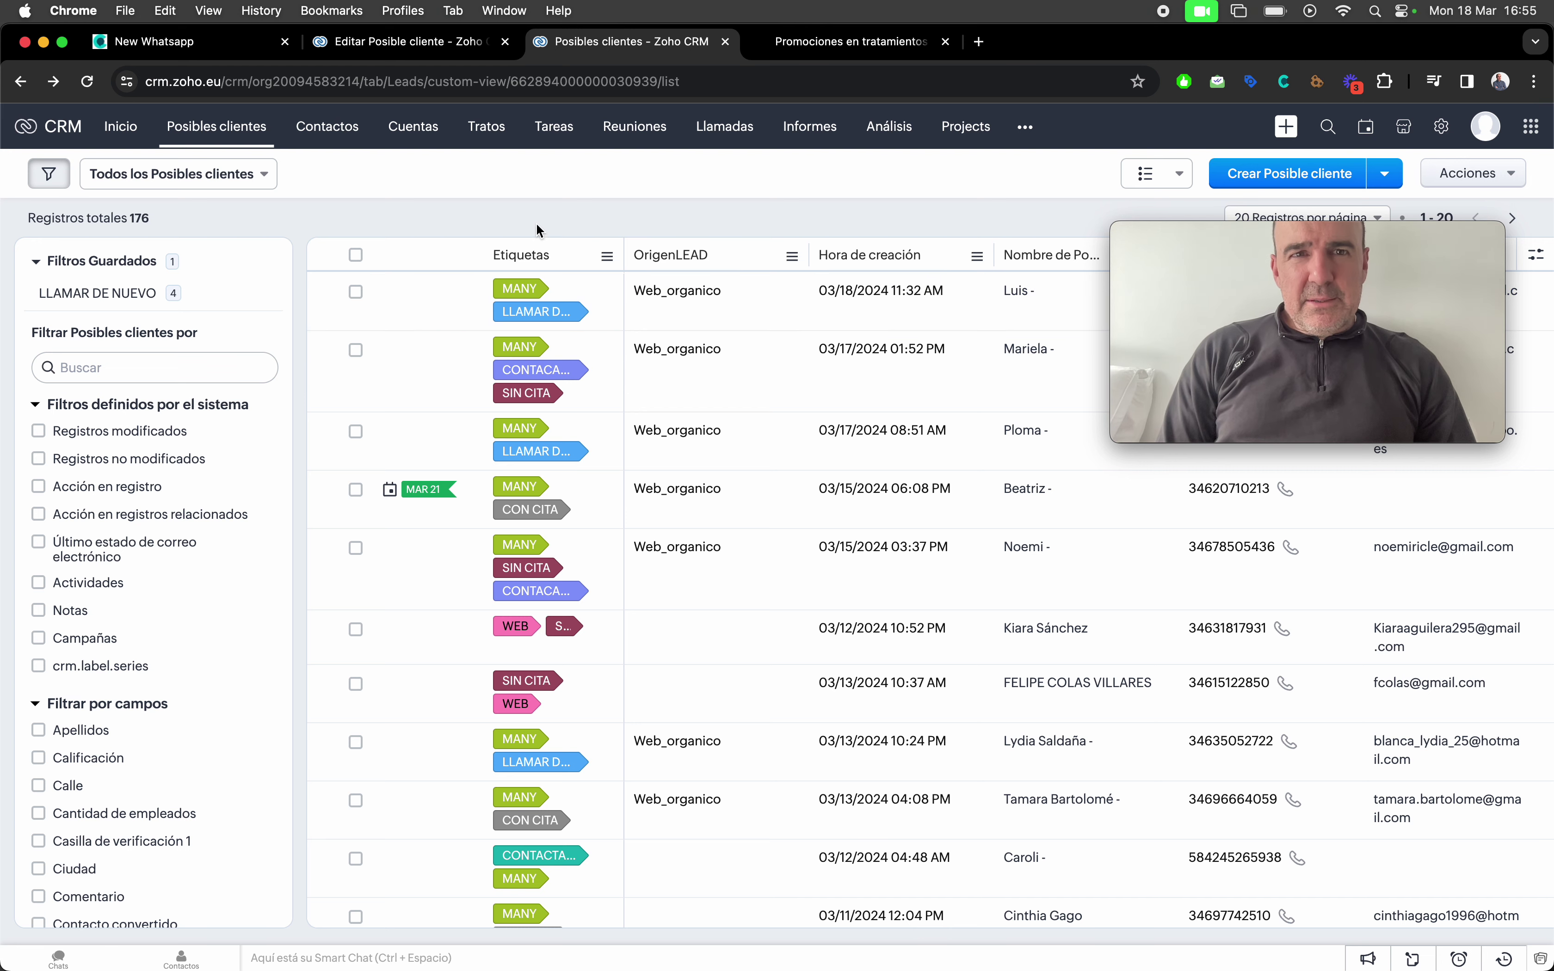
Switch to Tochat.be, open the Leads table of the Promociones Adelgar widget and examine the submitted form data and integration labels.
left_click(206, 50)
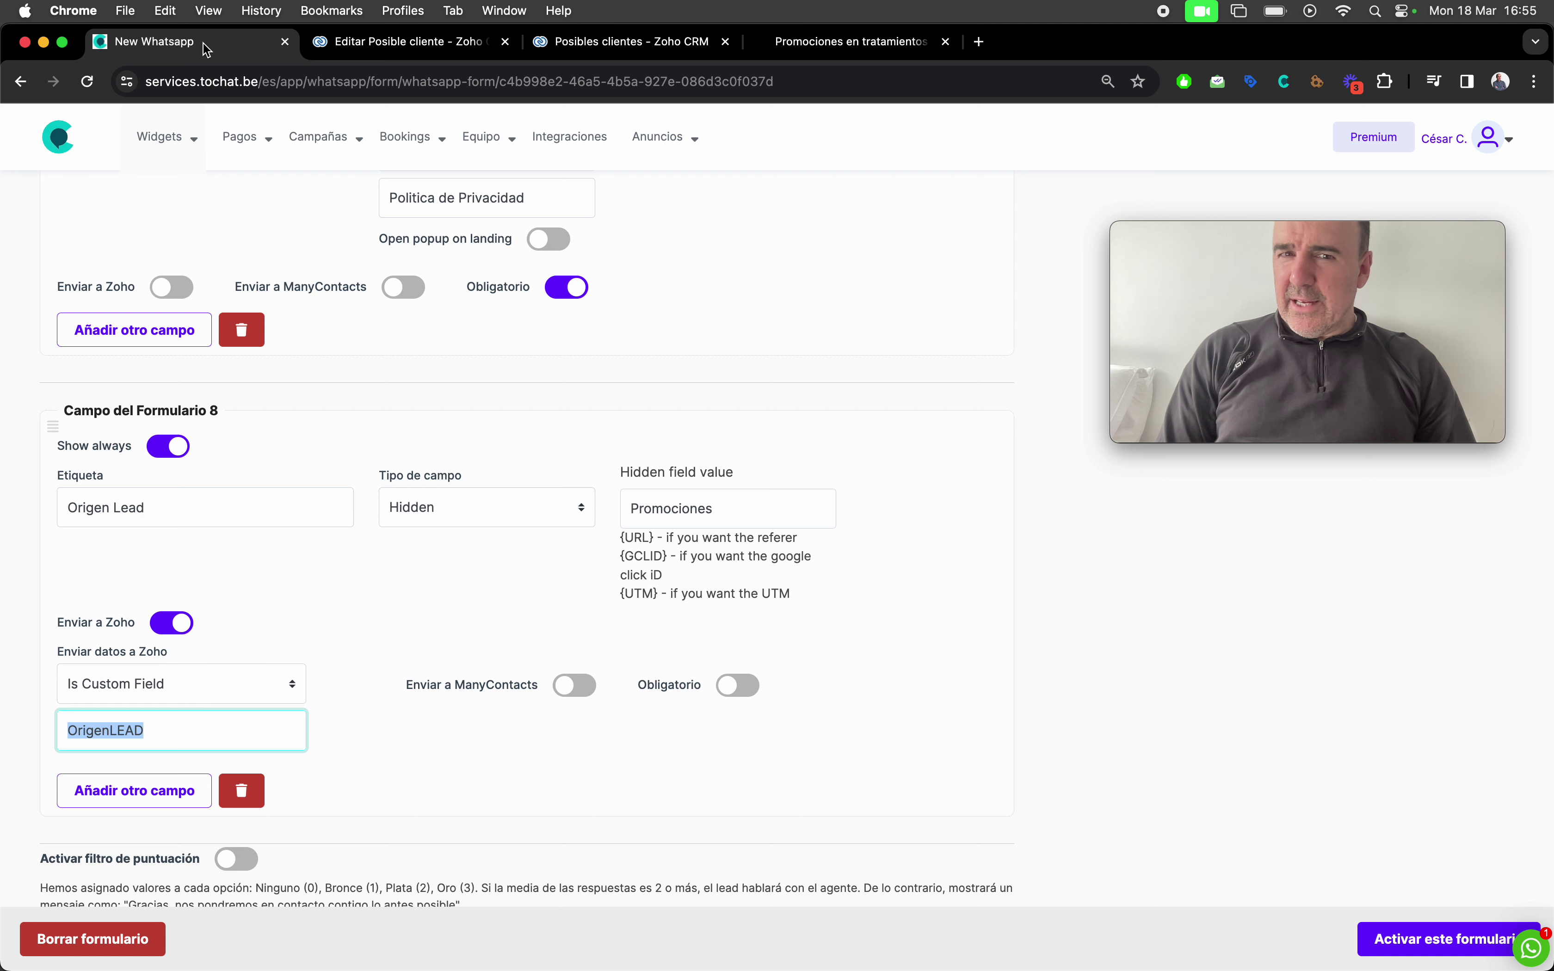
scroll(490, 420, "up", 5)
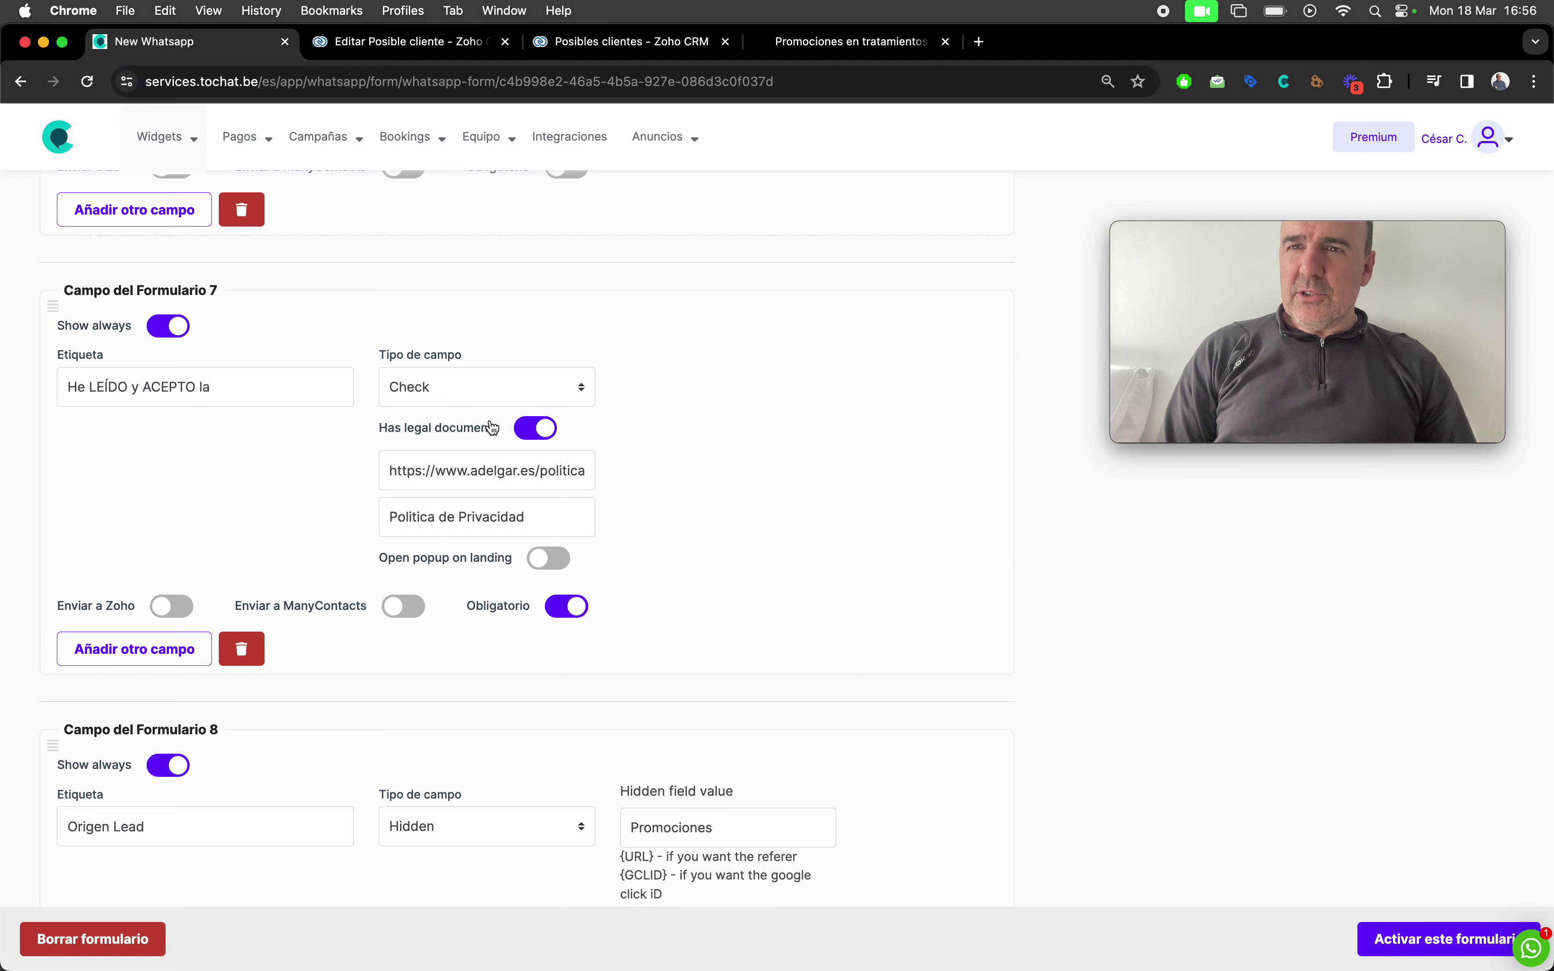
scroll(492, 427, "up", 20)
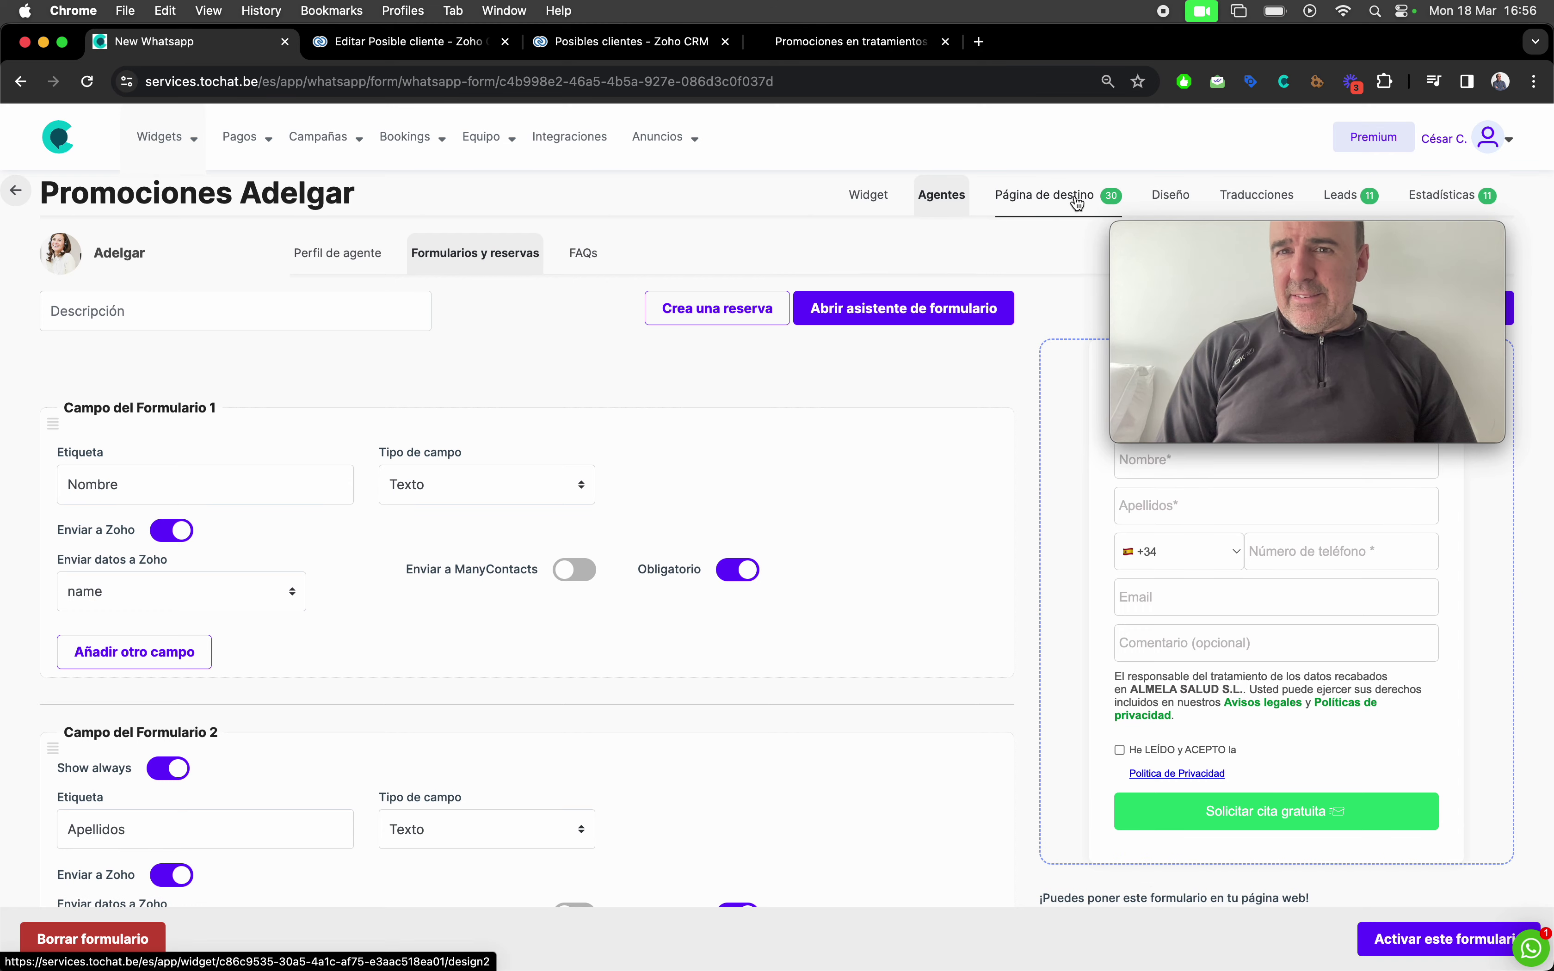
left_click(1330, 207)
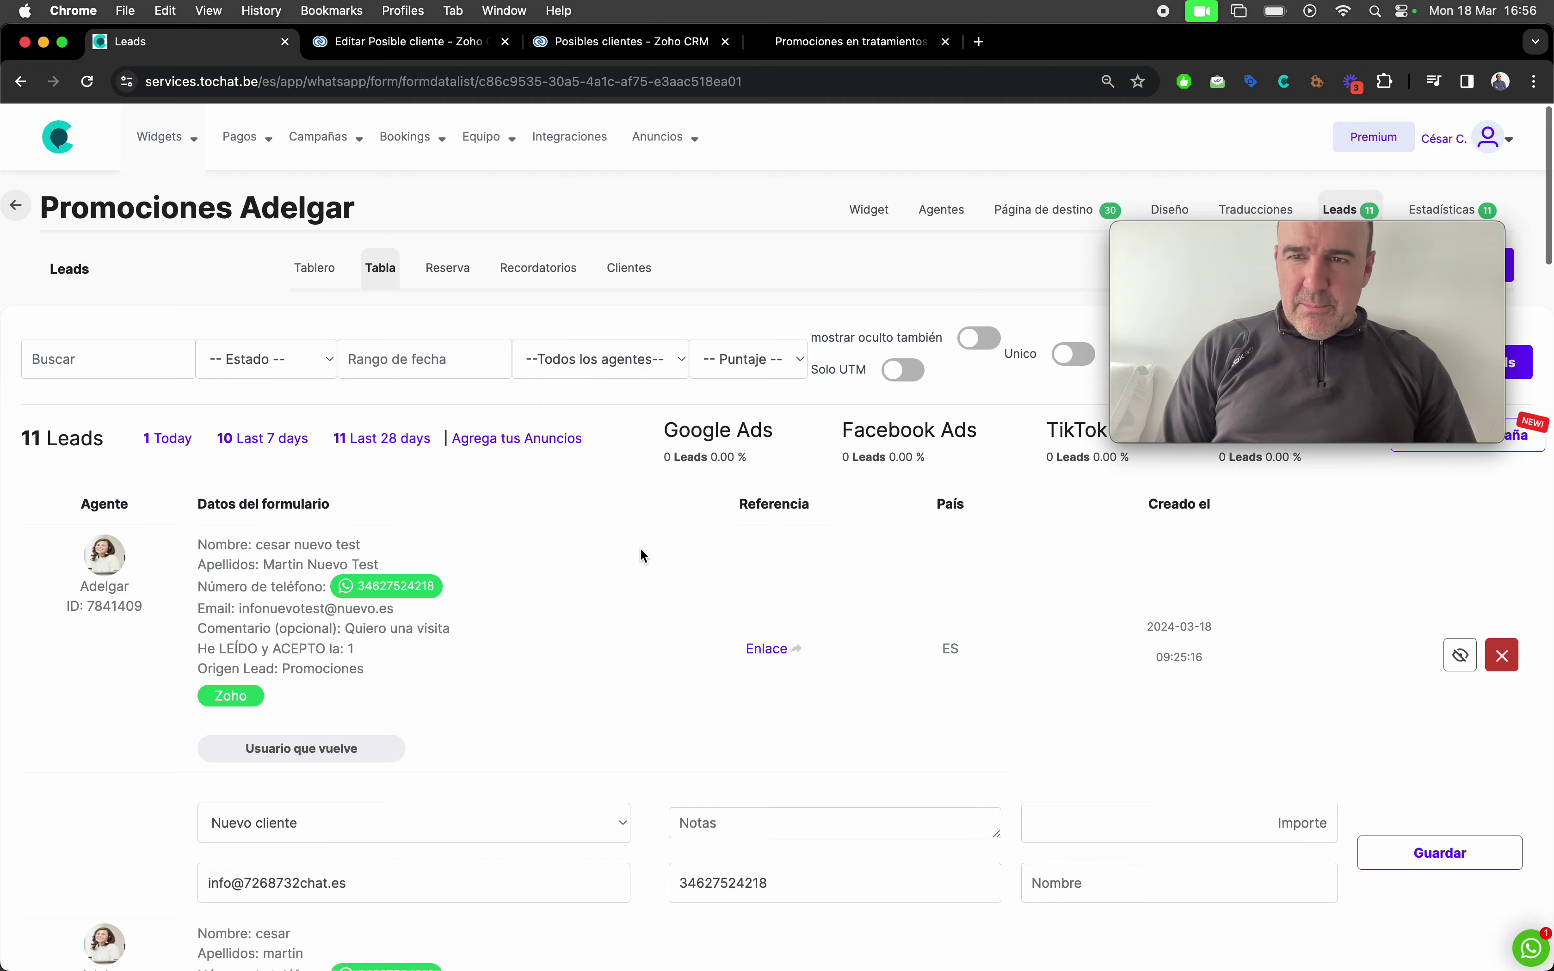
scroll(638, 552, "down", 5)
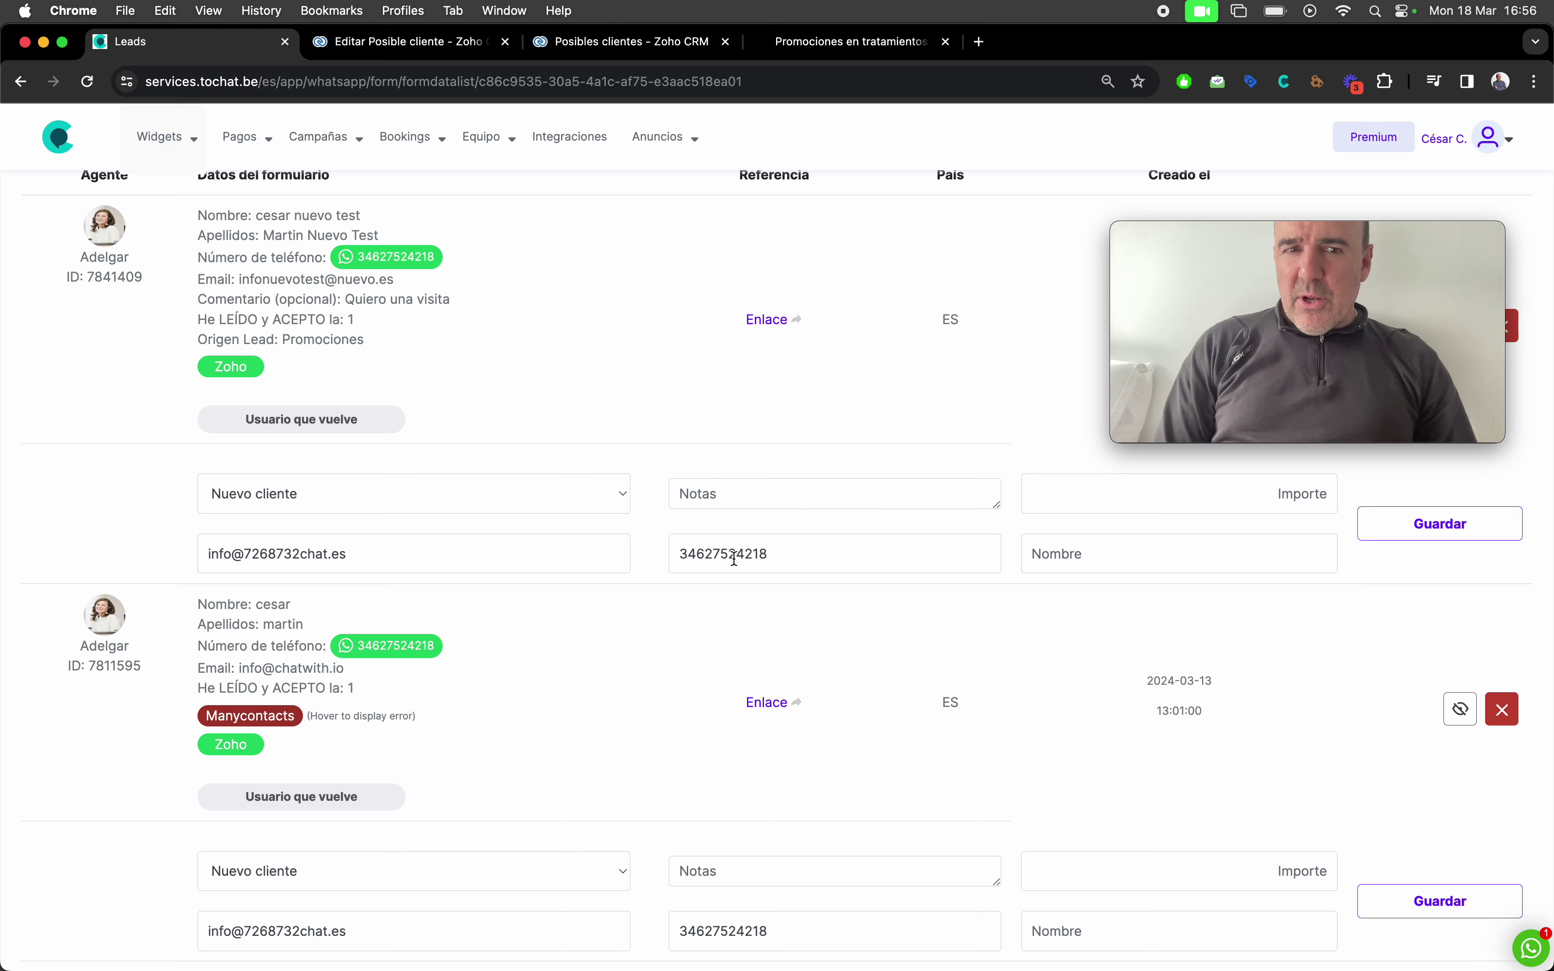
scroll(733, 556, "down", 8)
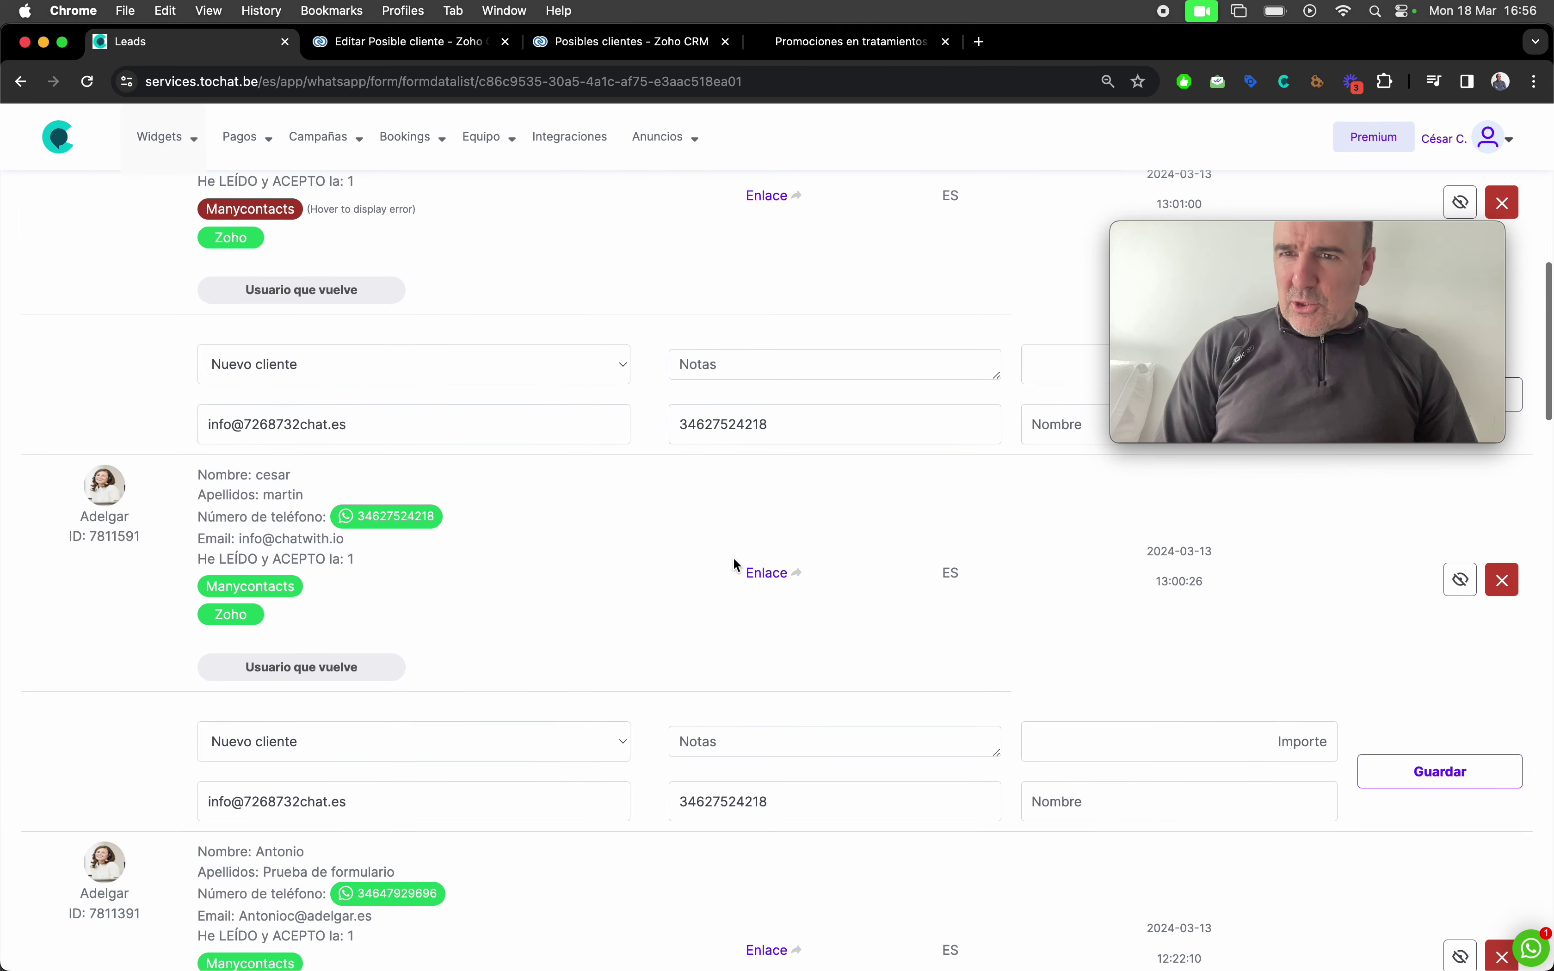
scroll(734, 558, "down", 3)
scroll(734, 559, "up", 9)
scroll(734, 558, "up", 6)
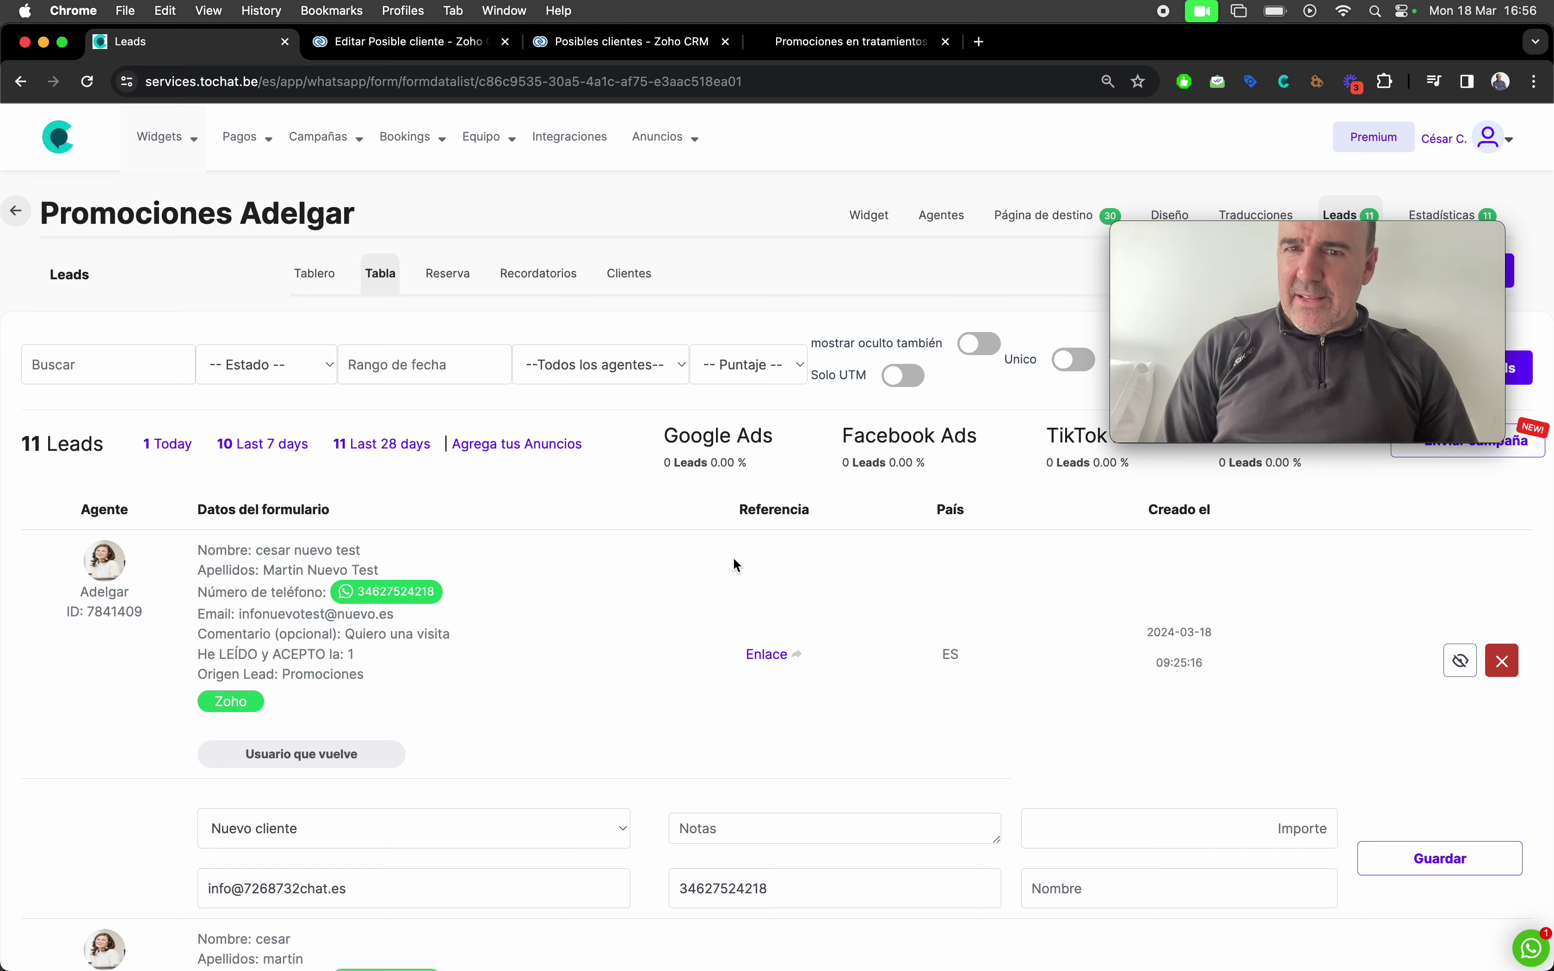
Review the newest lead's entry, view the leads in the Tablero layout and return to the Tabla layout.
scroll(733, 558, "down", 2)
left_click(828, 757)
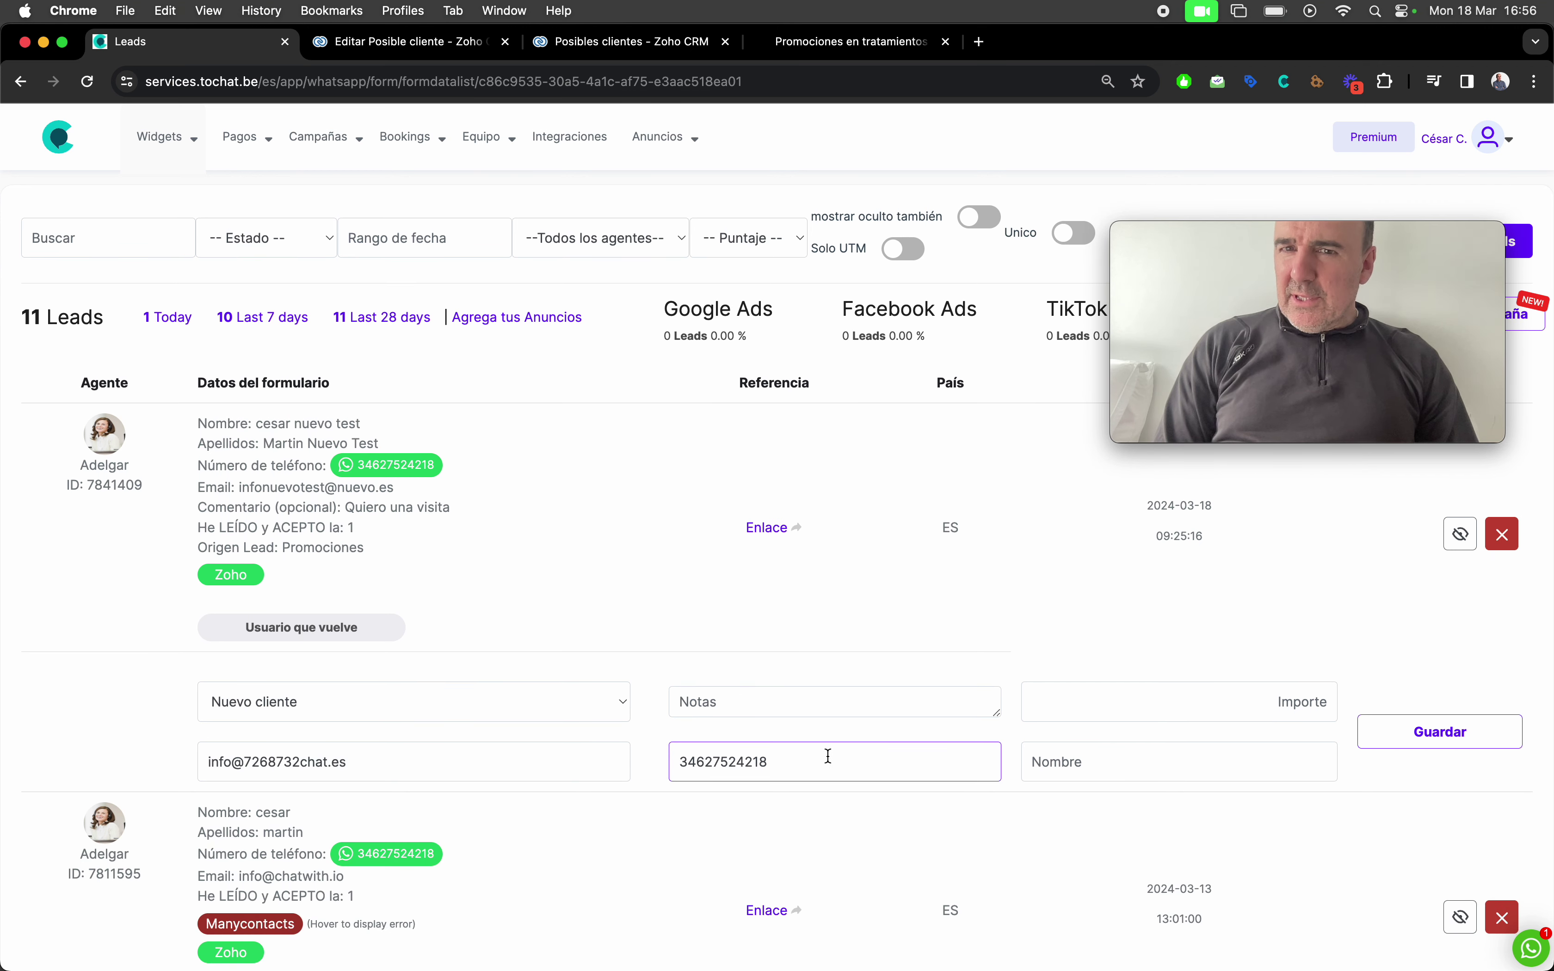
scroll(739, 550, "up", 2)
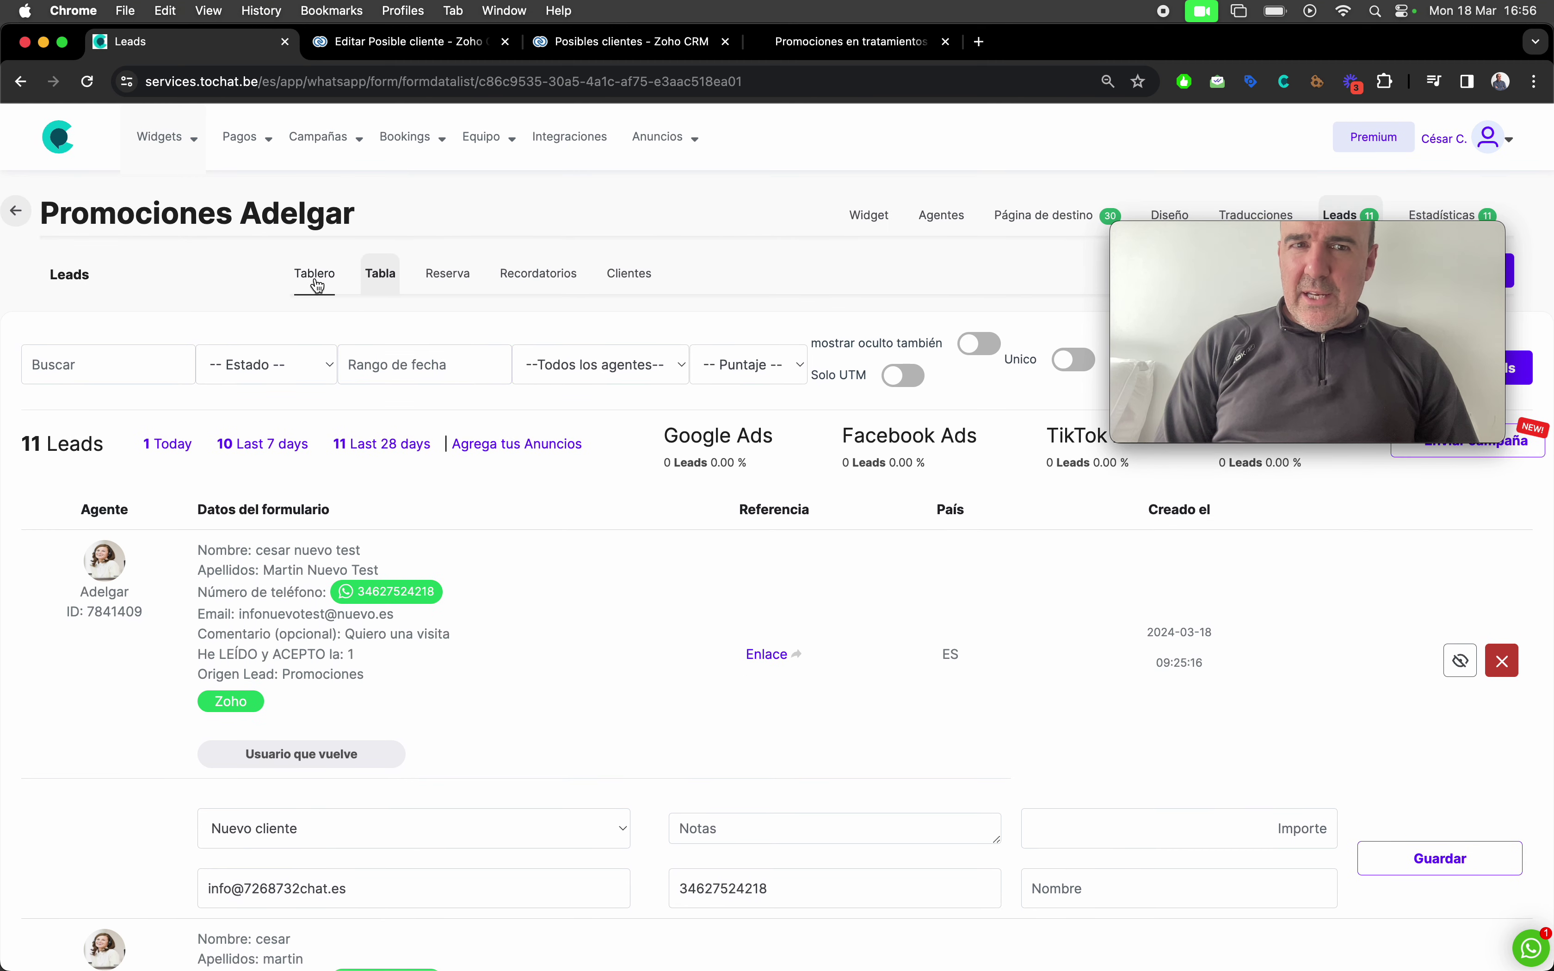
left_click(316, 282)
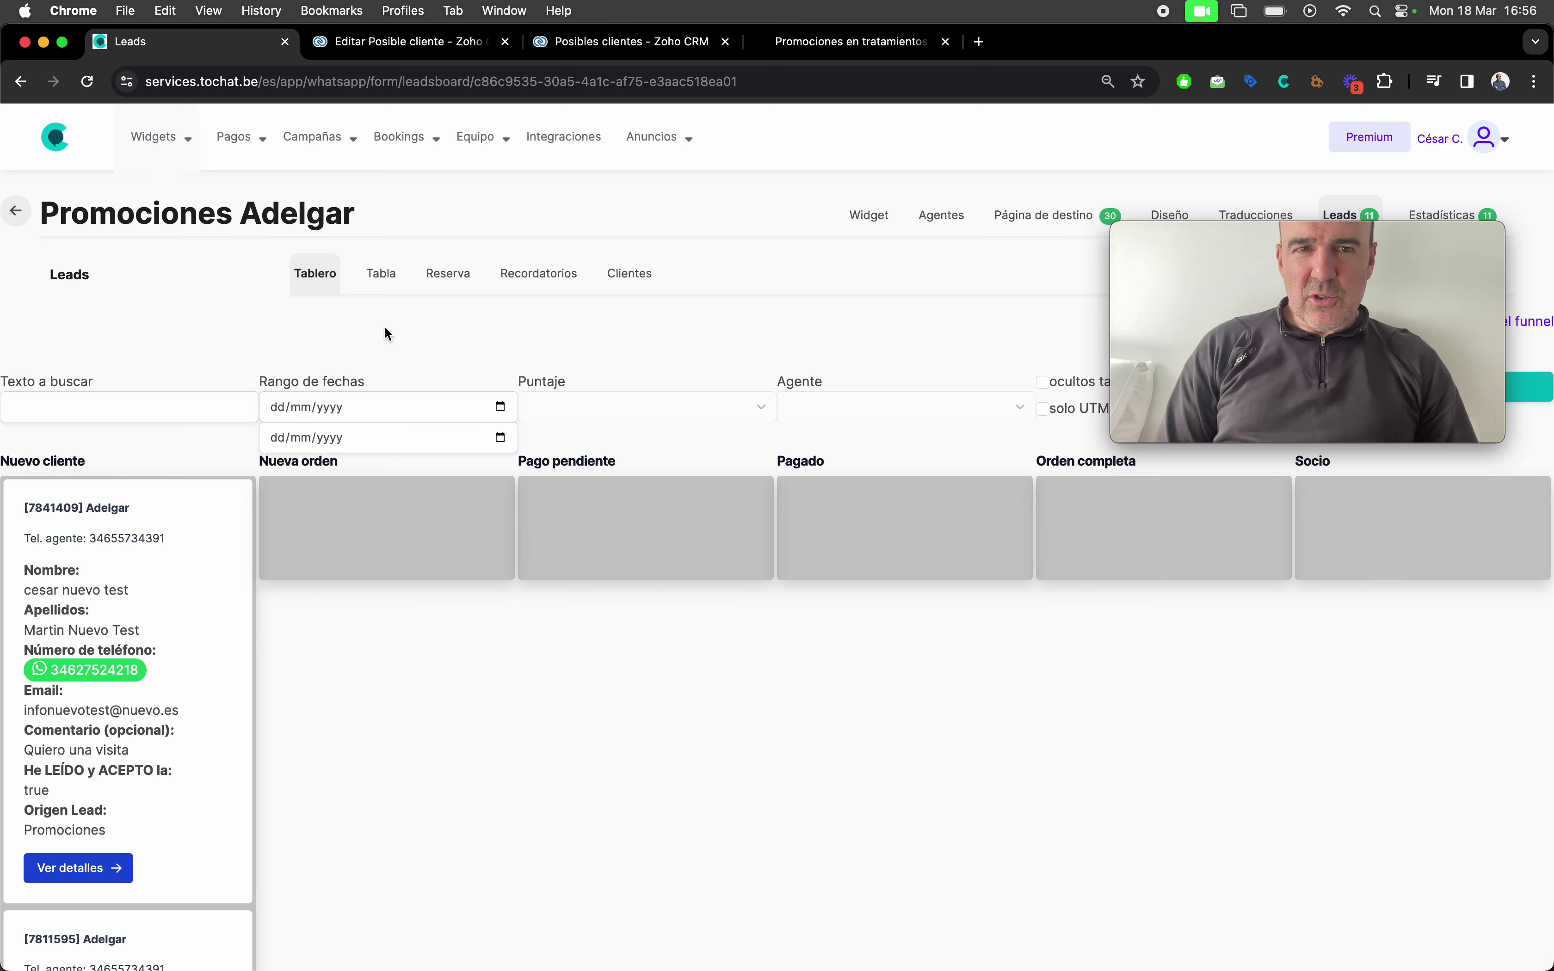
left_click(388, 281)
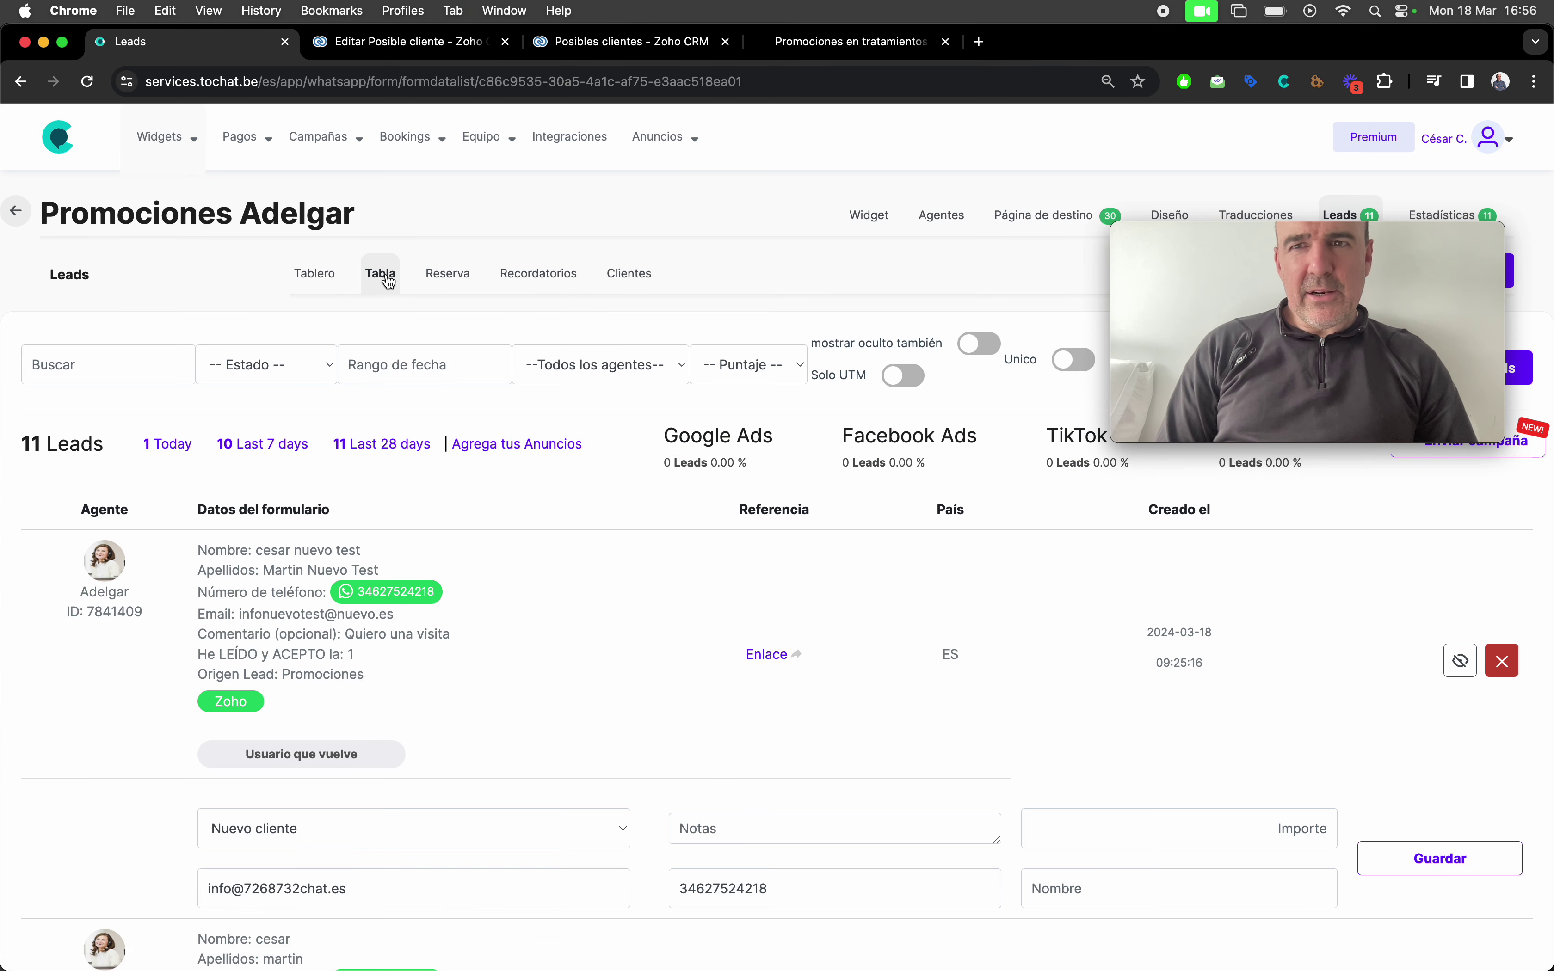